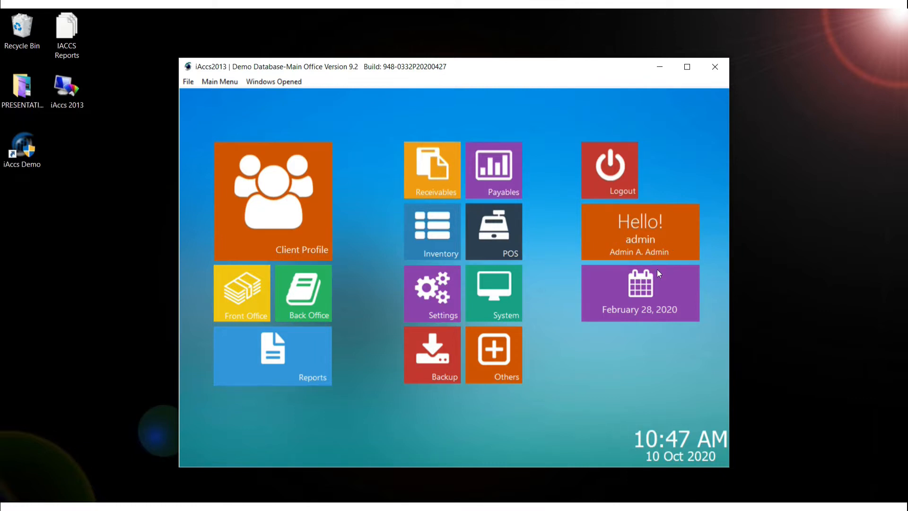
Step: Open the client profile module, search for clients by name with "a", and load the first listed client's record
{"action": "left_click", "coordinate": [265, 240]}
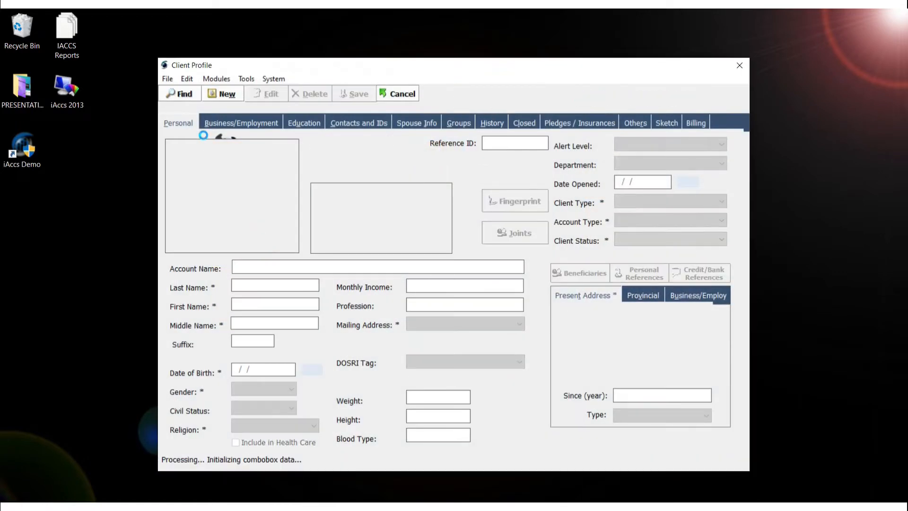
{"action": "left_click", "coordinate": [184, 94]}
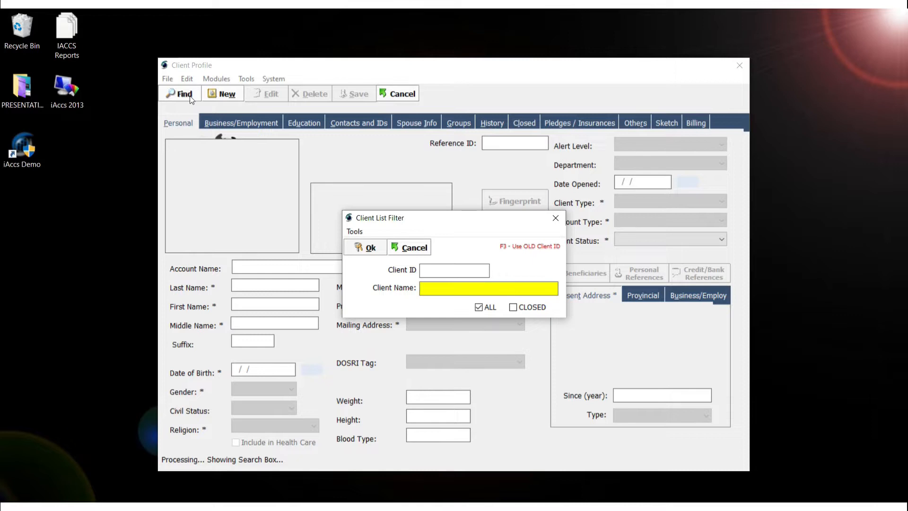
{"action": "type", "text": "a"}
{"action": "key", "text": "Return"}
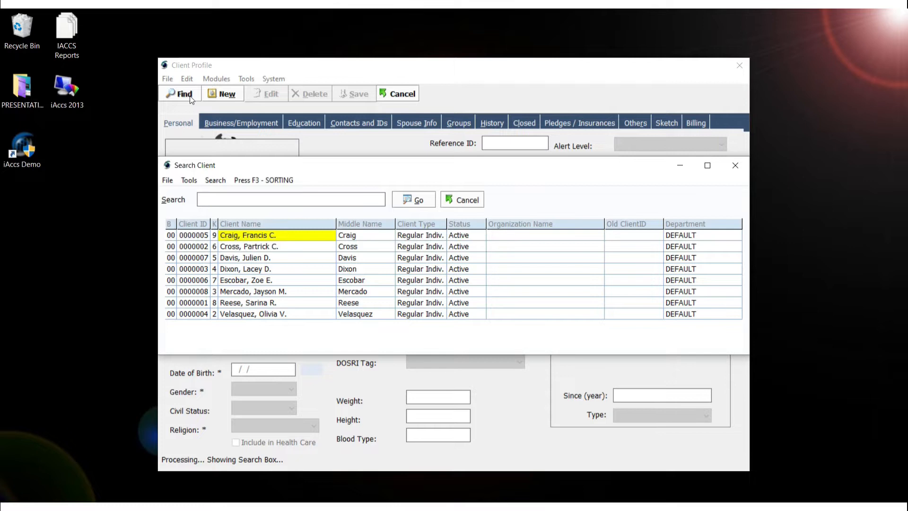
{"action": "key", "text": "Return"}
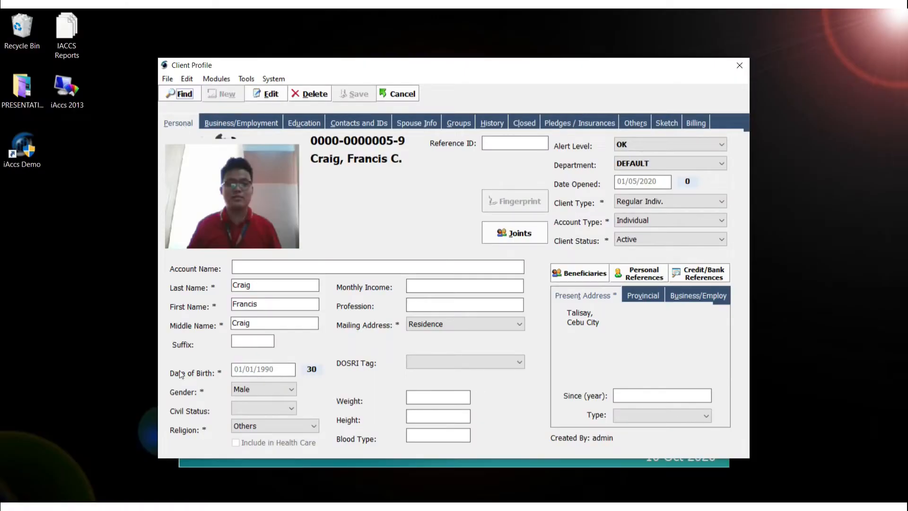
Step: Review the client's profile sections from Business/Employment through Education, Contacts and IDs, Spouse Info, Groups, History, Closed, Pledges / Insurances, Others and Sketch
{"action": "left_click", "coordinate": [254, 123]}
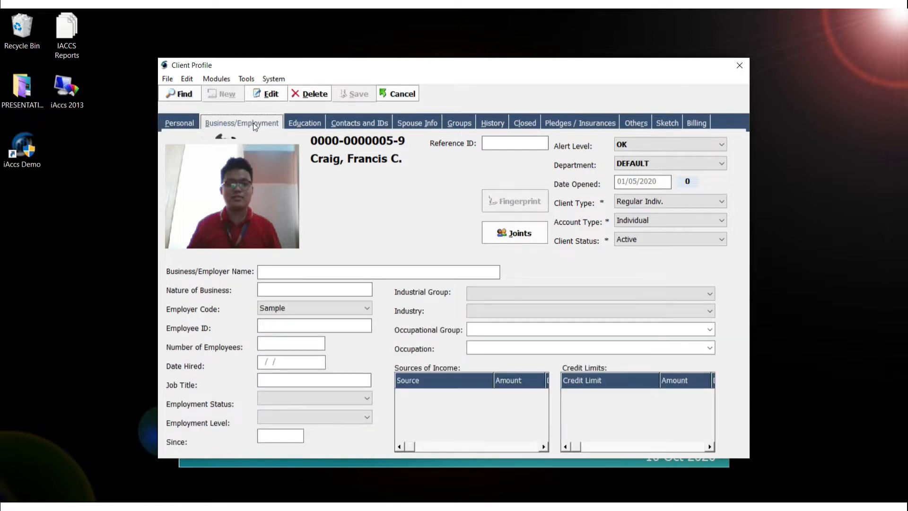
{"action": "left_click", "coordinate": [303, 124]}
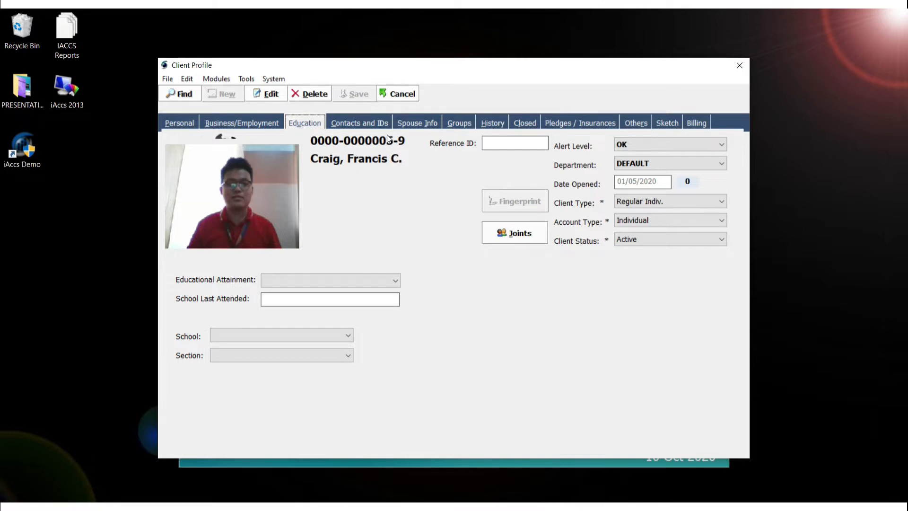
{"action": "left_click", "coordinate": [360, 122]}
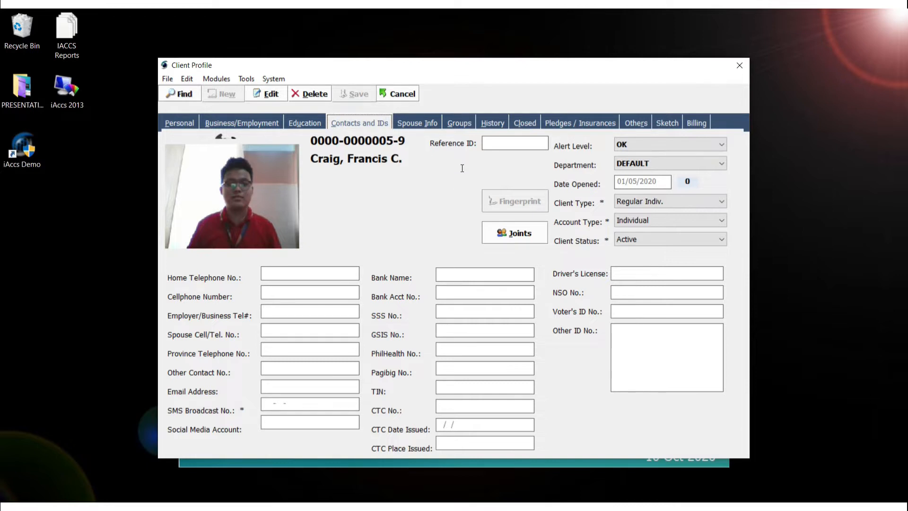
{"action": "left_click", "coordinate": [419, 122]}
{"action": "left_click", "coordinate": [461, 128]}
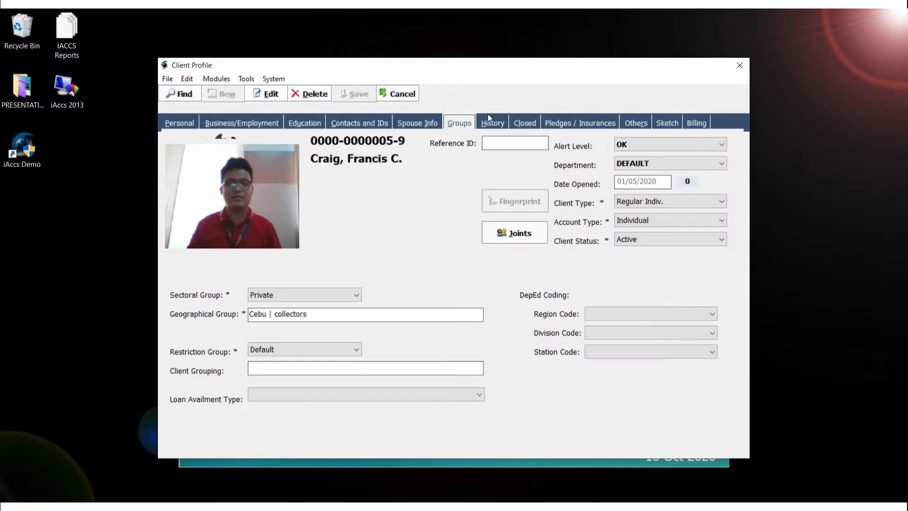
{"action": "left_click", "coordinate": [491, 124]}
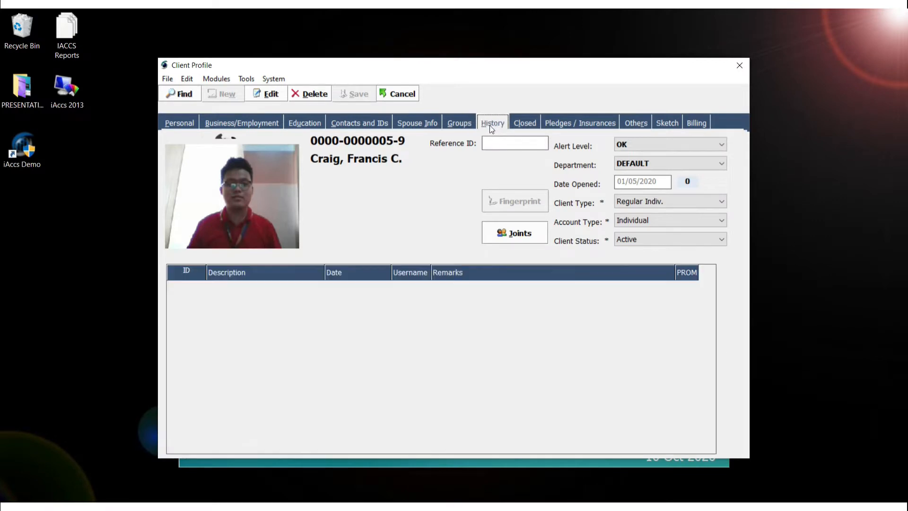
{"action": "left_click", "coordinate": [525, 122]}
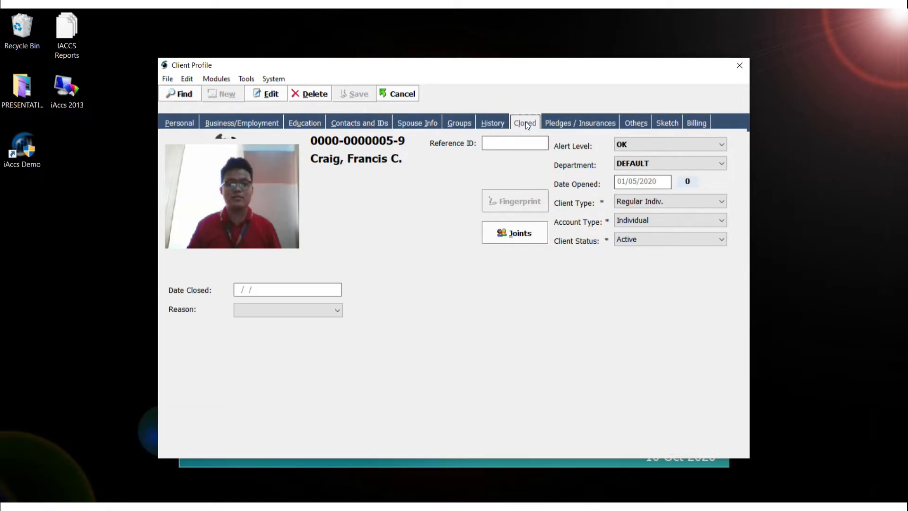
{"action": "left_click", "coordinate": [574, 123]}
{"action": "left_click", "coordinate": [636, 122]}
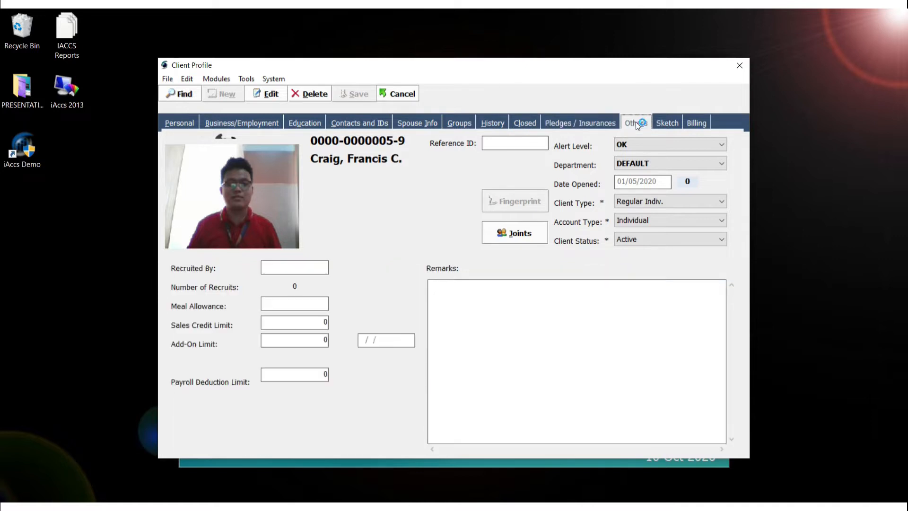
{"action": "left_click", "coordinate": [664, 122]}
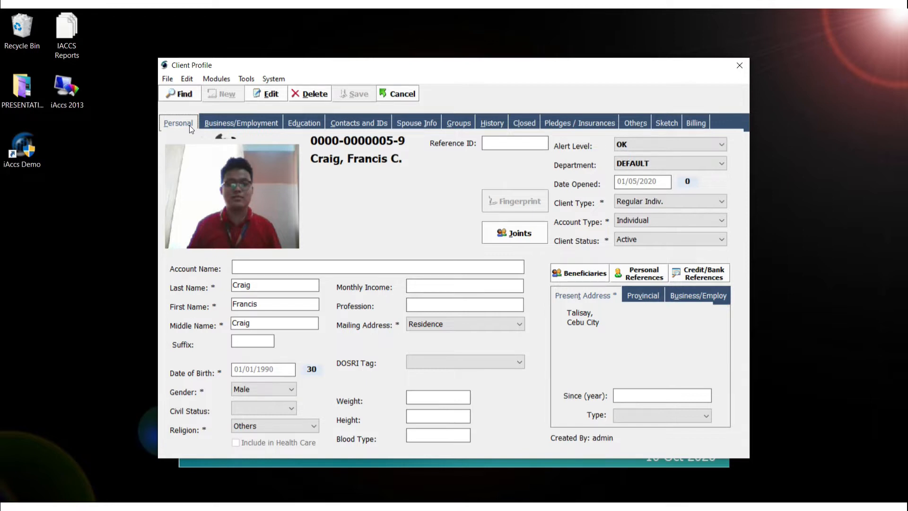
Step: Open the client's subsidiary ledger and review the Deposits, Other Payables and Other Subsidiaries accounts
{"action": "key", "text": "F5"}
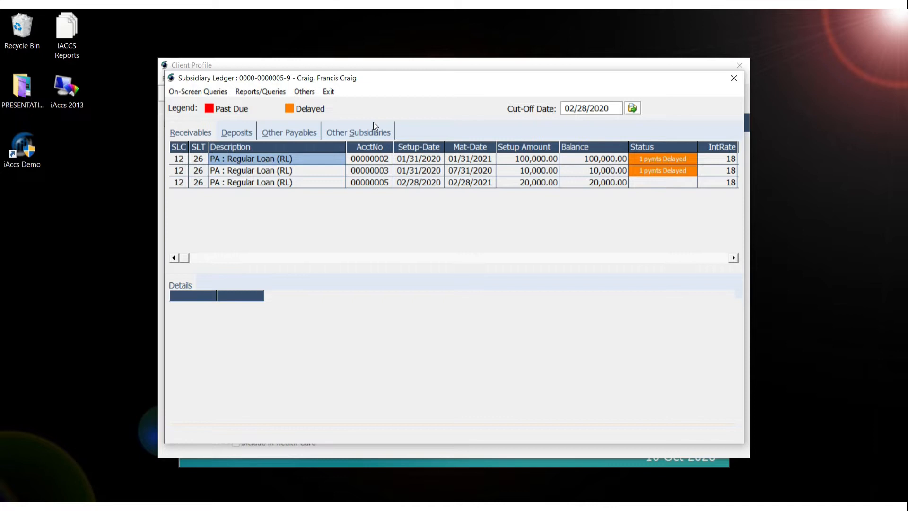
{"action": "left_click", "coordinate": [232, 134]}
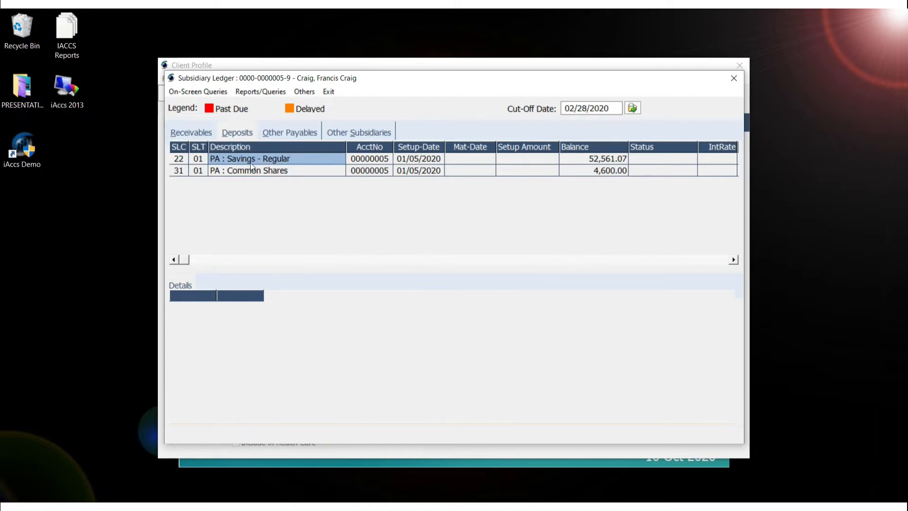
{"action": "left_click", "coordinate": [301, 135]}
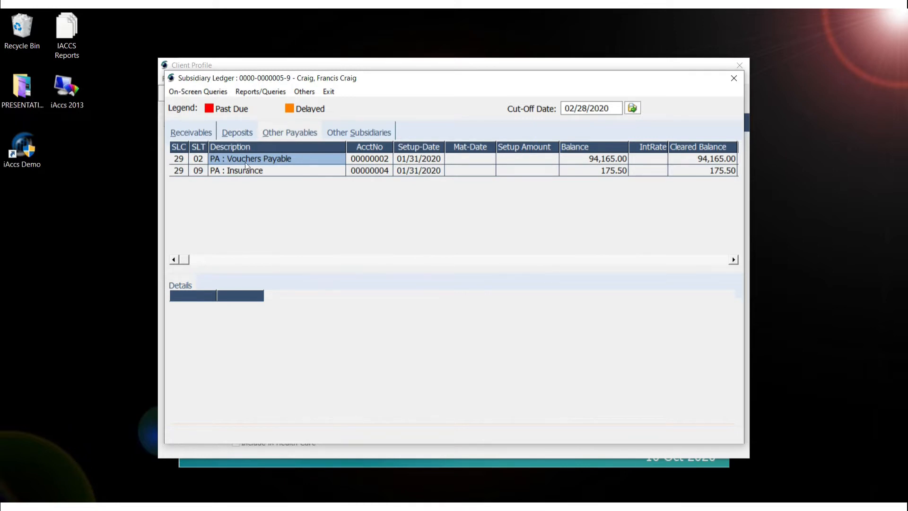
{"action": "left_click", "coordinate": [330, 131]}
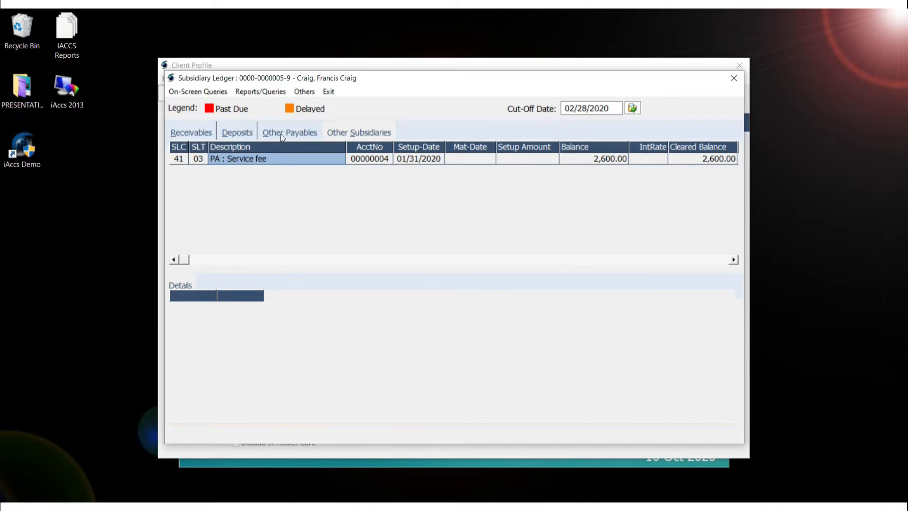
Step: Return to the client's receivables and view the transaction details of each of the three regular loans
{"action": "left_click", "coordinate": [168, 133]}
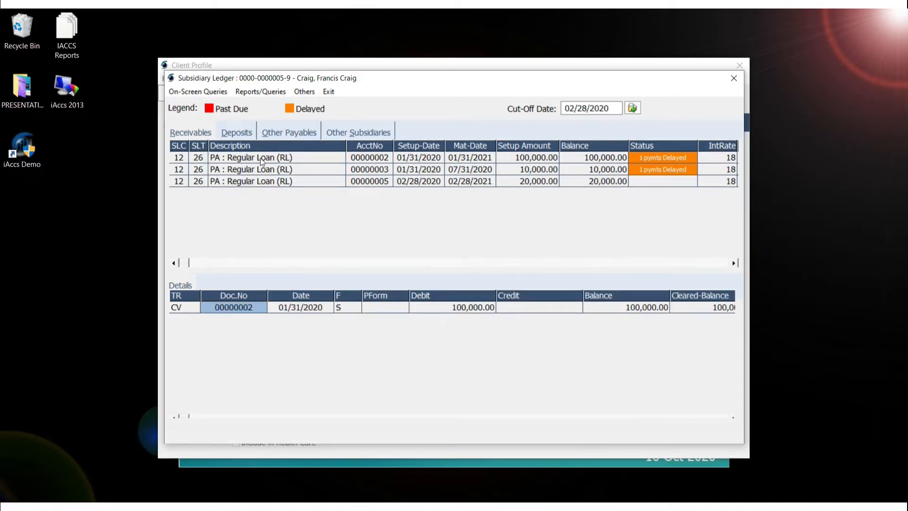
{"action": "left_click", "coordinate": [272, 169]}
{"action": "left_click", "coordinate": [293, 181]}
Step: Show the transaction details of the Savings - Regular deposit account and inspect its first DEPR and ISD entries
{"action": "left_click", "coordinate": [238, 138]}
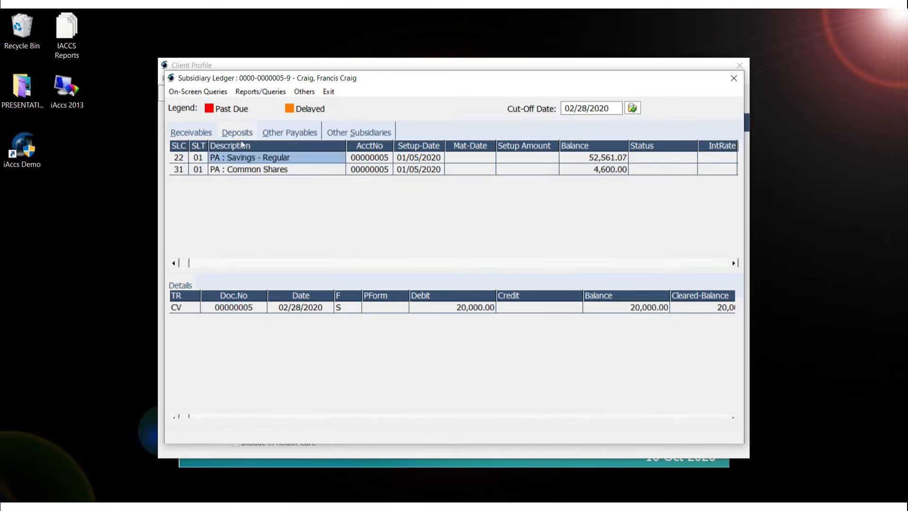
{"action": "left_click", "coordinate": [272, 159]}
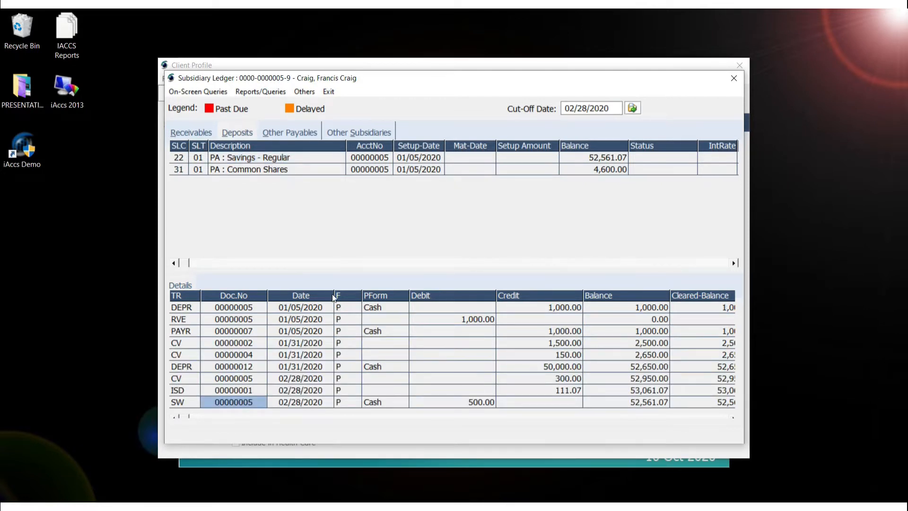
{"action": "left_click", "coordinate": [183, 308]}
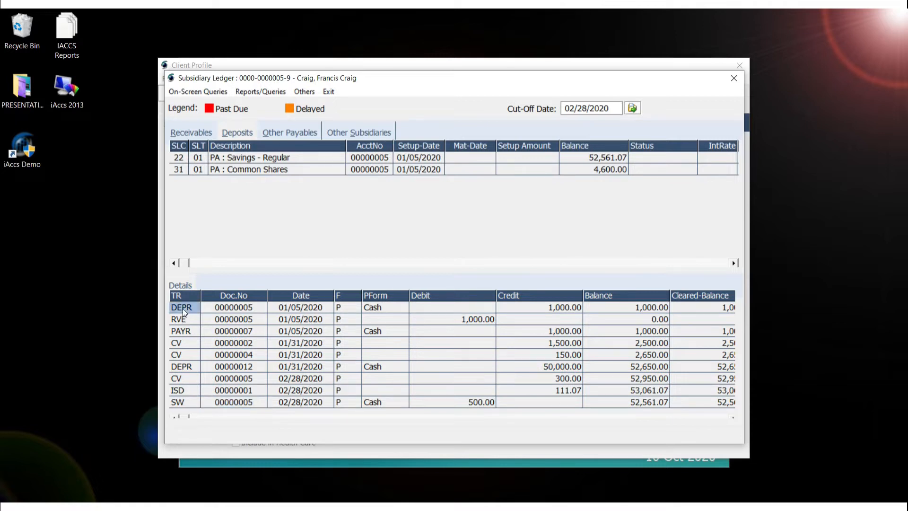
{"action": "left_click", "coordinate": [186, 390]}
{"action": "left_click_drag", "start_coordinate": [186, 391], "coordinate": [214, 390]}
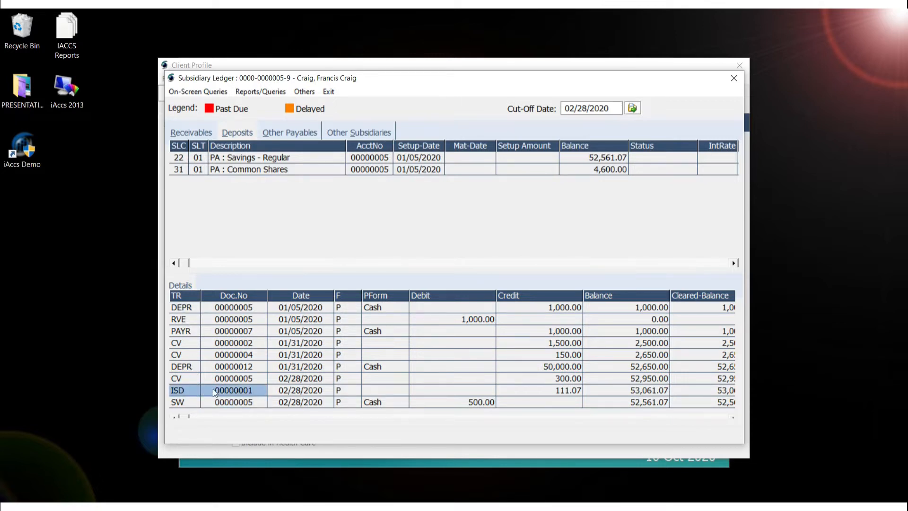
Step: Open the SW entry of the savings account to view its disbursement transaction, and close that transaction window
{"action": "left_click", "coordinate": [247, 401]}
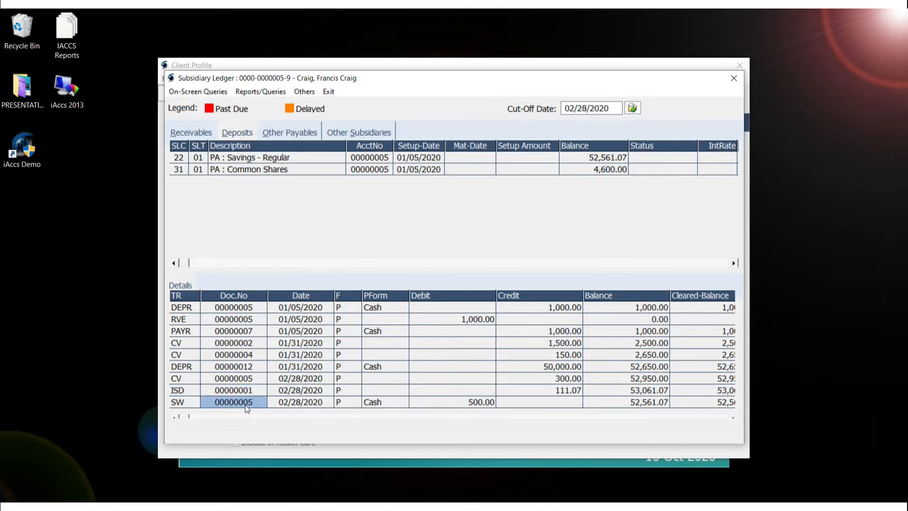
{"action": "double_click", "coordinate": [246, 406]}
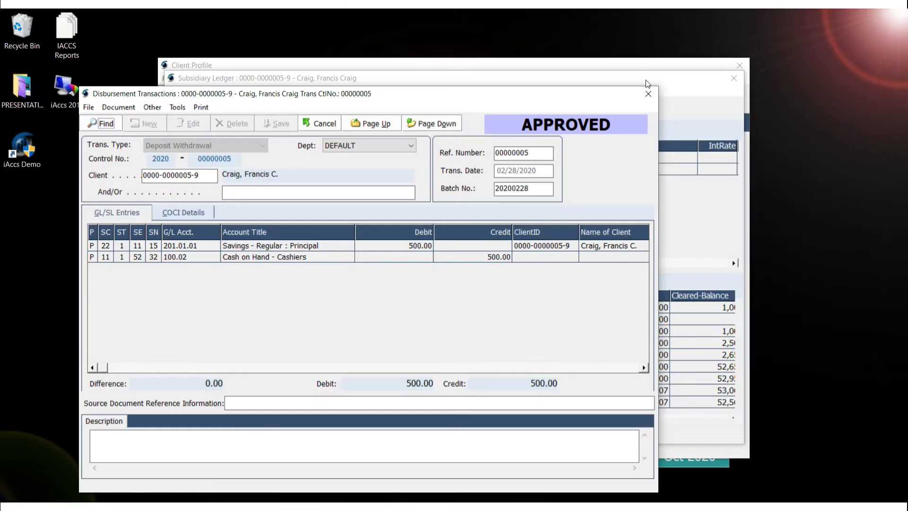
{"action": "left_click", "coordinate": [645, 93]}
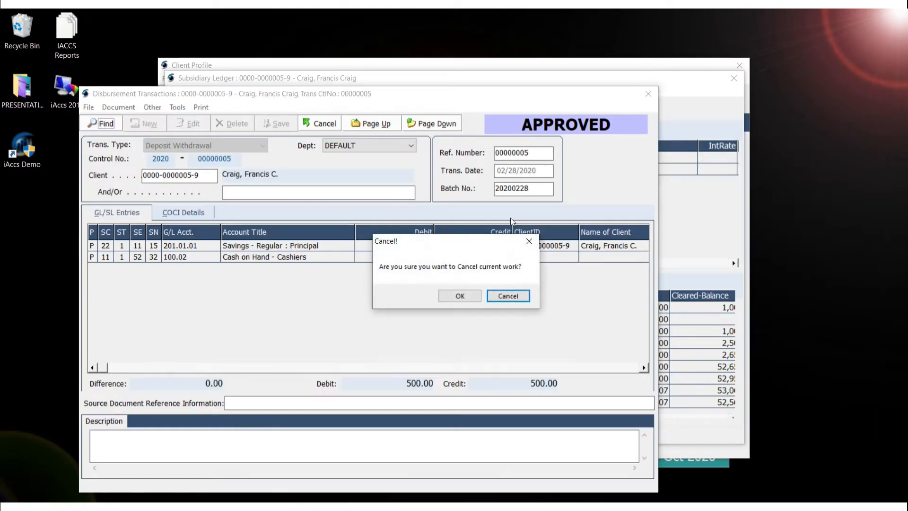
{"action": "left_click", "coordinate": [457, 294]}
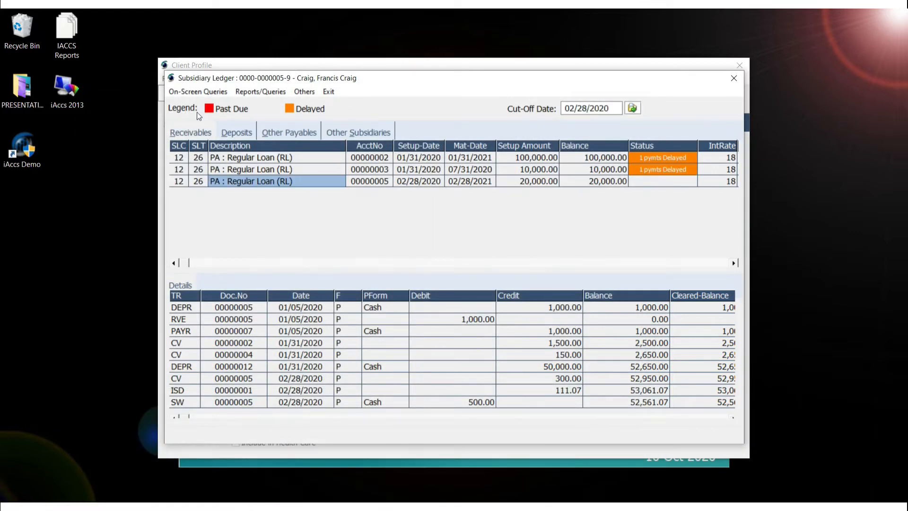
Step: Generate a summarized Statement Of Account for the client with cut-off and statement dates 02/28/2020, deposits included
{"action": "left_click", "coordinate": [207, 92]}
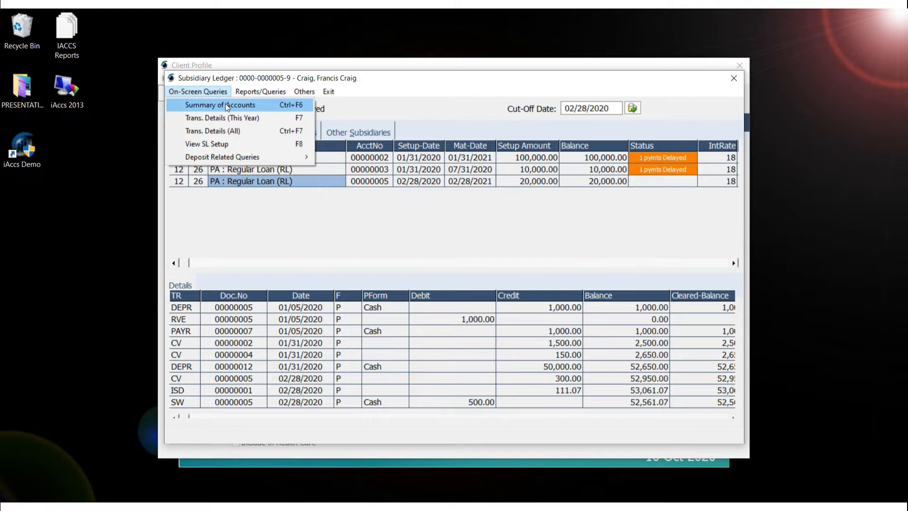
{"action": "mouse_move", "coordinate": [242, 92]}
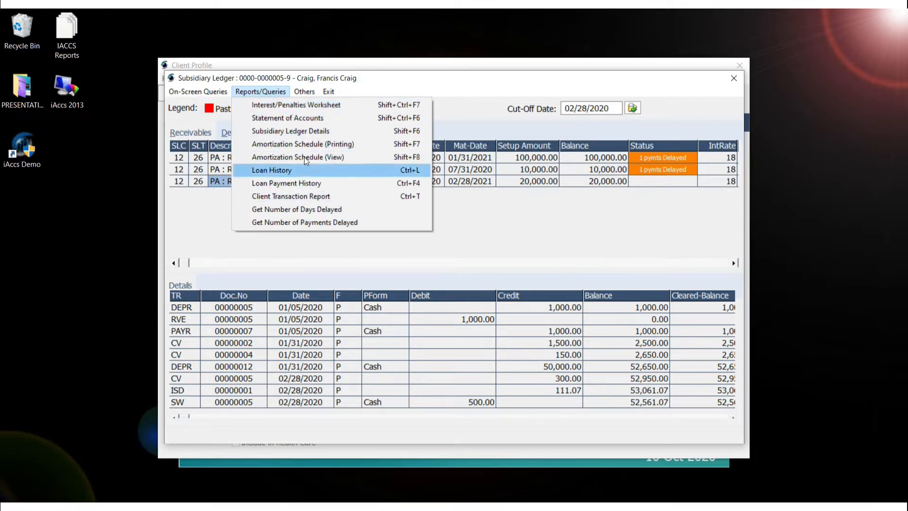
{"action": "left_click", "coordinate": [305, 122]}
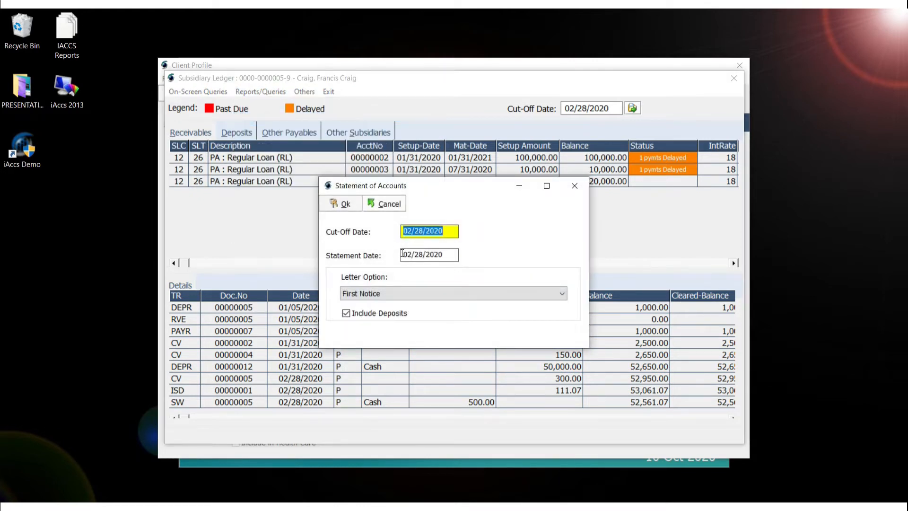
{"action": "left_click", "coordinate": [370, 293]}
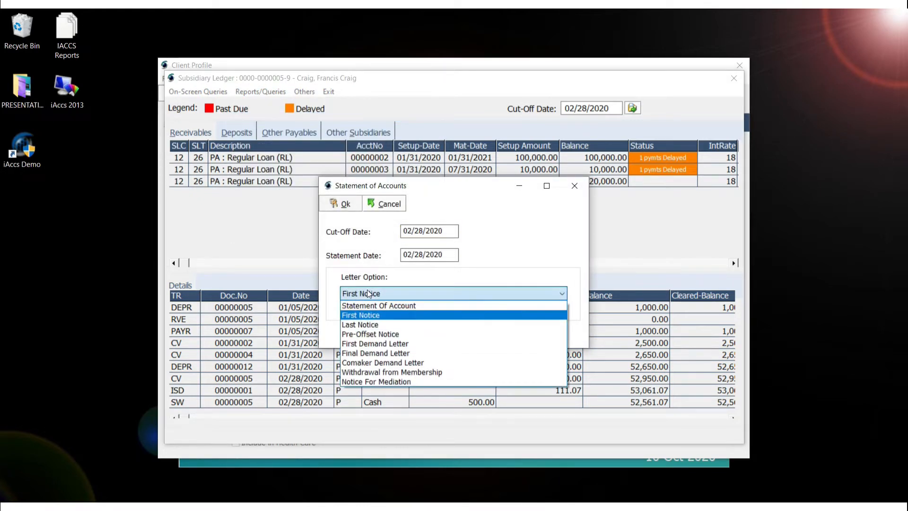
{"action": "left_click", "coordinate": [379, 307]}
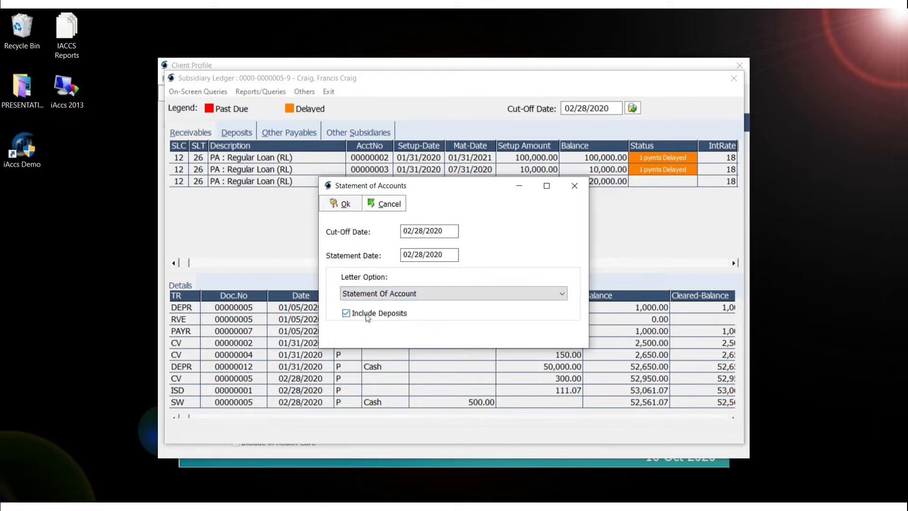
{"action": "left_click", "coordinate": [340, 206]}
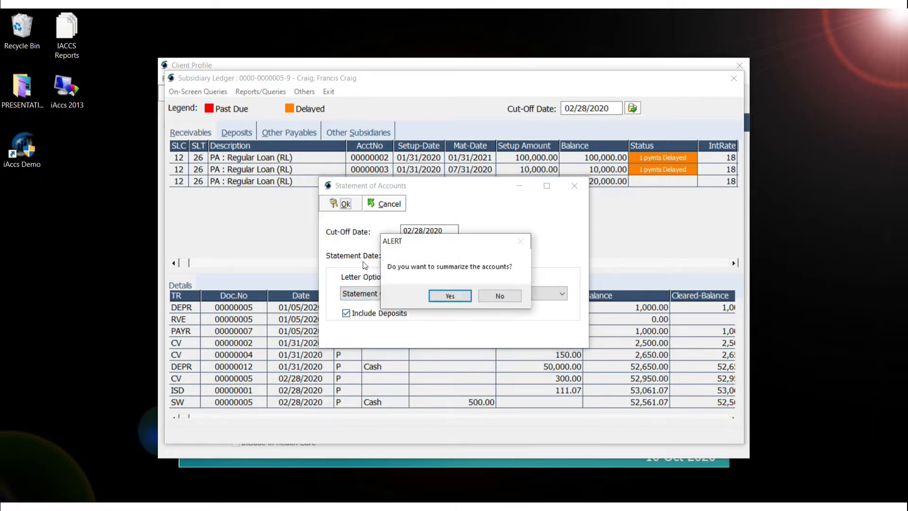
{"action": "left_click", "coordinate": [465, 291]}
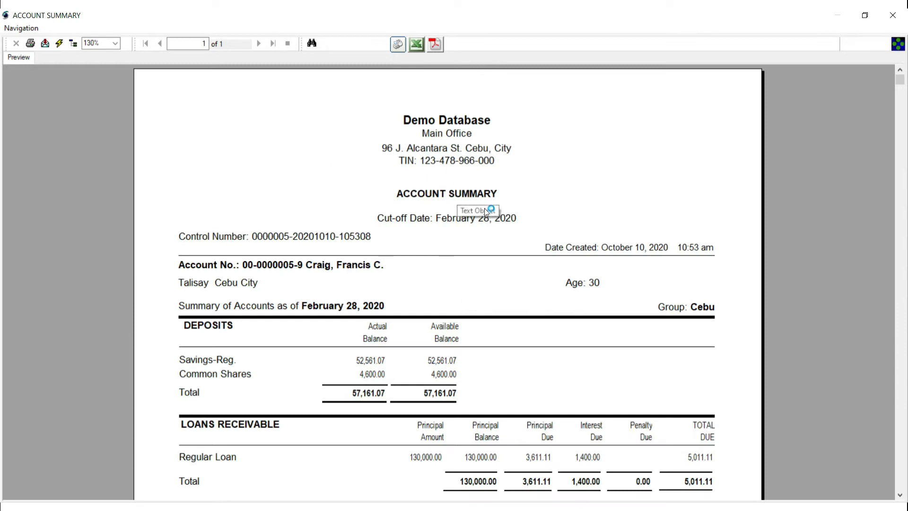
Step: Review the account summary report's deposits, loans receivable and other SL sections, and close the preview
{"action": "scroll", "coordinate": [487, 213], "scroll_direction": "down", "scroll_amount": 5}
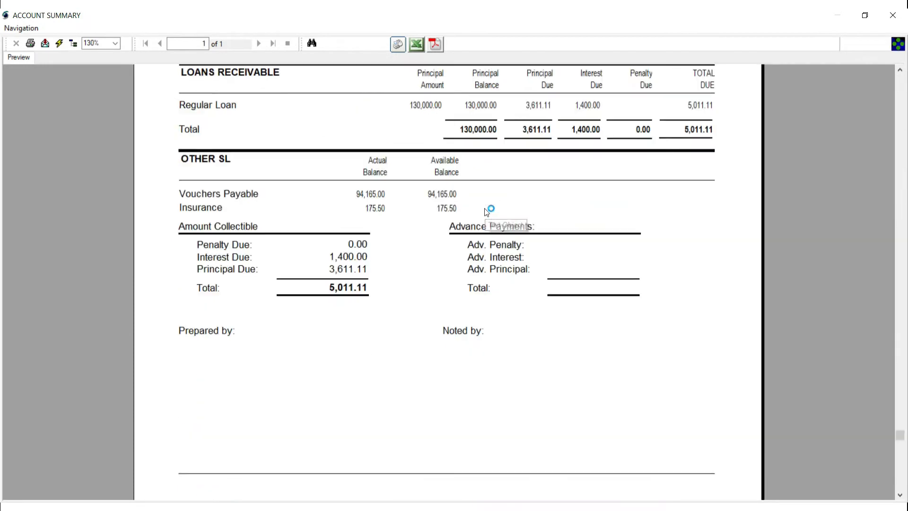
{"action": "scroll", "coordinate": [487, 213], "scroll_direction": "up", "scroll_amount": 5}
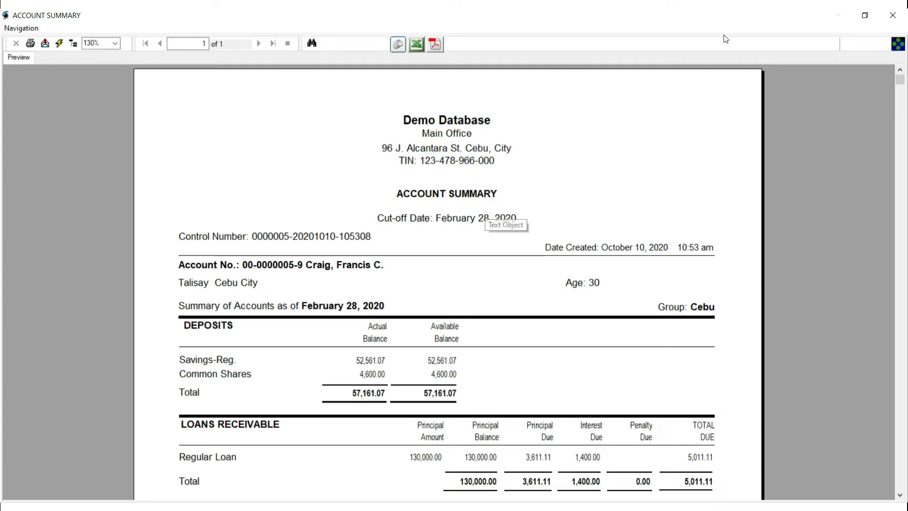
{"action": "scroll", "coordinate": [797, 144], "scroll_direction": "down", "scroll_amount": 5}
{"action": "left_click", "coordinate": [893, 16]}
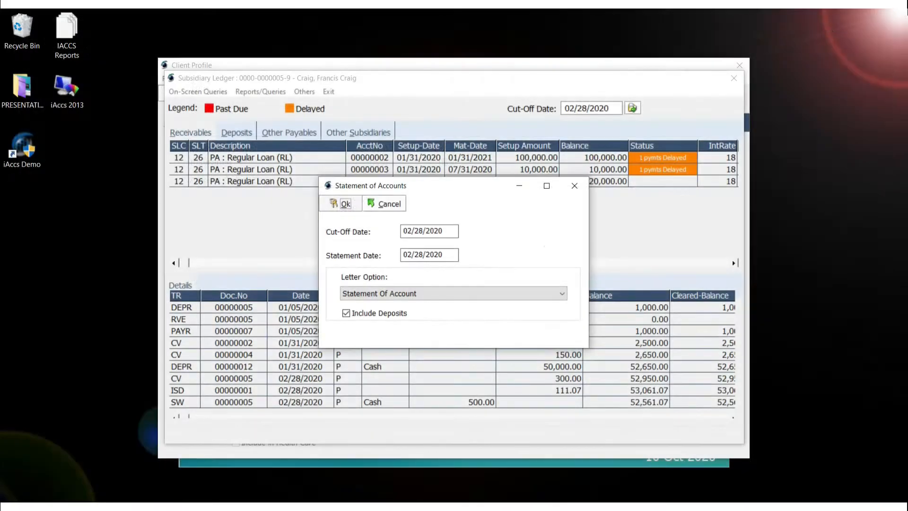
Step: Close the statement of accounts dialog and the subsidiary ledger, and open the Savings Deposit module for the client
{"action": "left_click", "coordinate": [578, 189]}
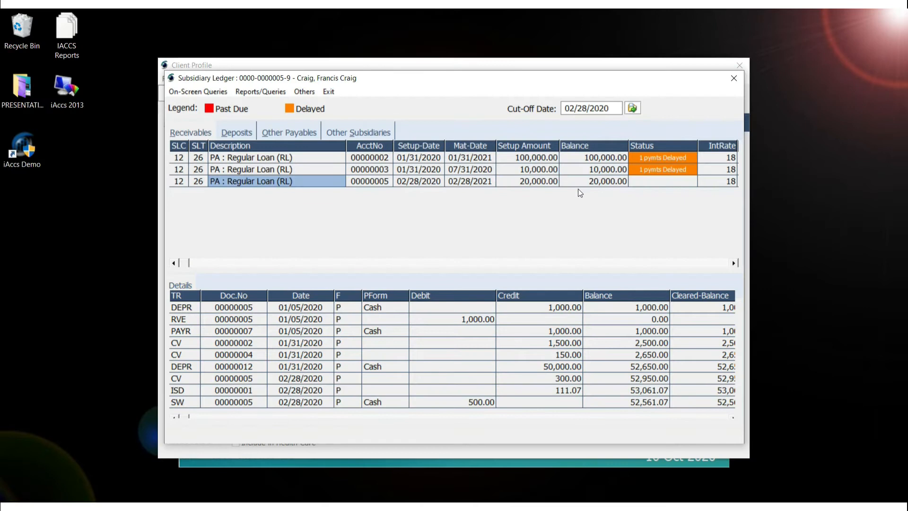
{"action": "key", "text": "Escape"}
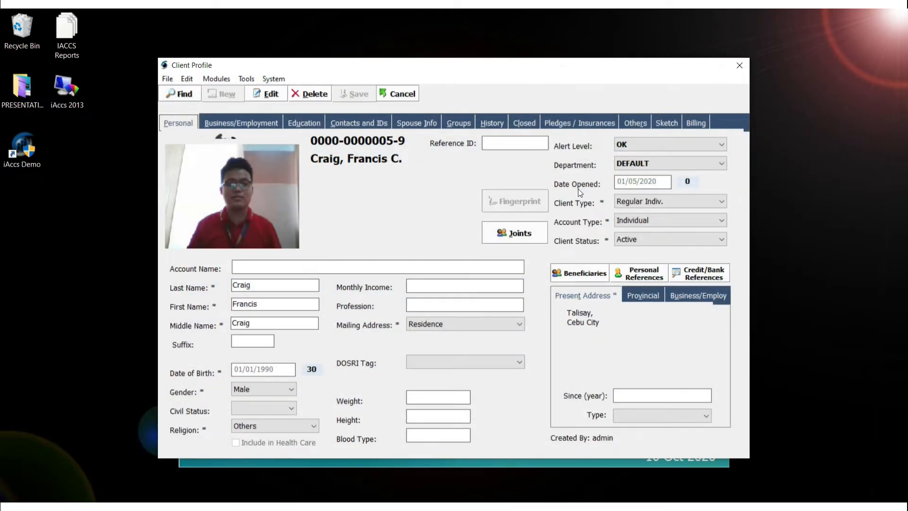
{"action": "key", "text": "F5"}
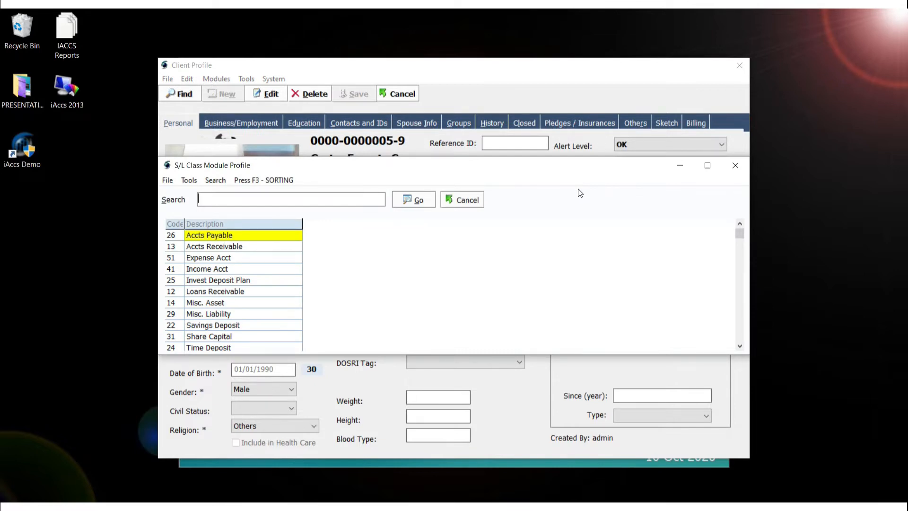
{"action": "key", "text": "Down"}
{"action": "key", "text": "Down"}
{"action": "key", "text": "Down"}
{"action": "key", "text": "Down"}
{"action": "key", "text": "Down"}
{"action": "key", "text": "Down"}
{"action": "key", "text": "Down"}
{"action": "key", "text": "Down"}
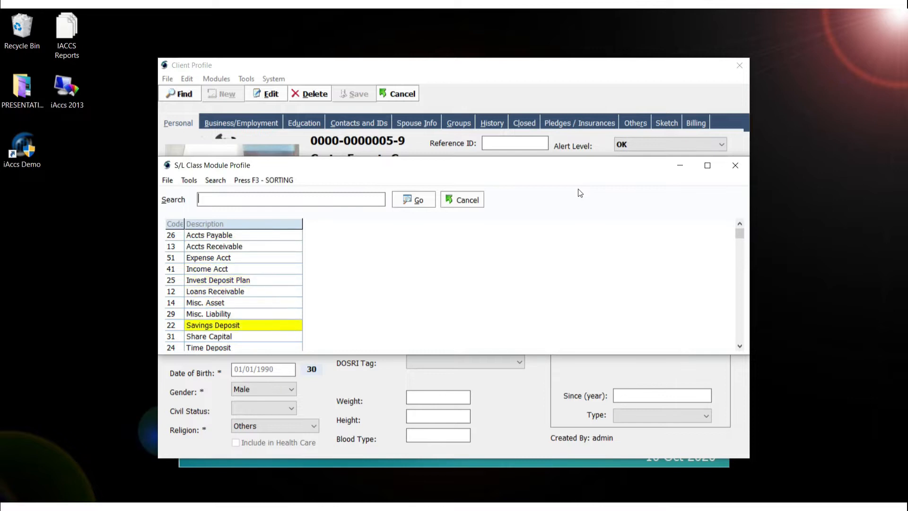
{"action": "key", "text": "Return"}
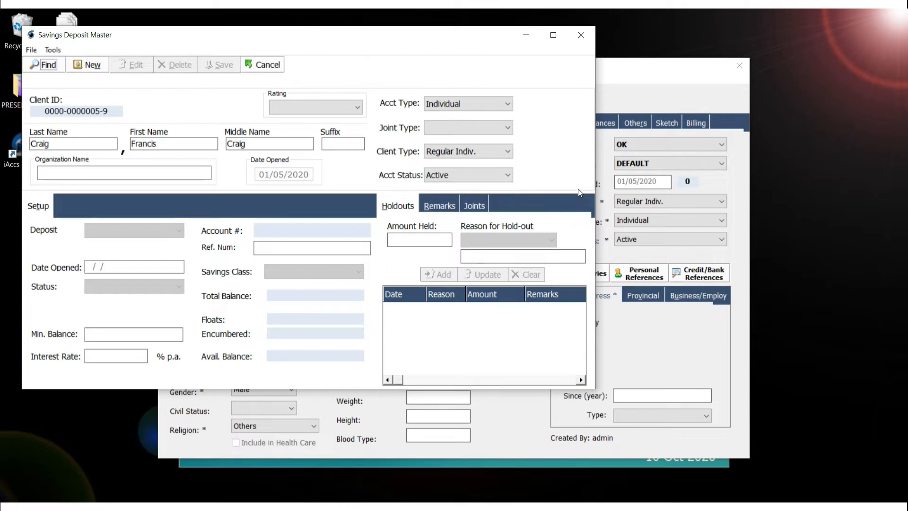
Step: Create and save a new Savings-Assoc. deposit account with the default opening date, status, minimum balance and interest rate, and exit the module
{"action": "left_click", "coordinate": [82, 65]}
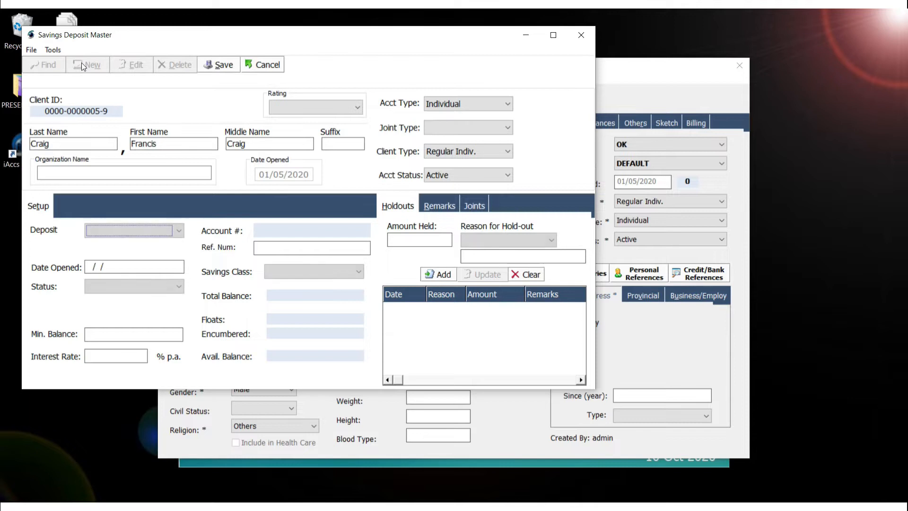
{"action": "left_click", "coordinate": [118, 230]}
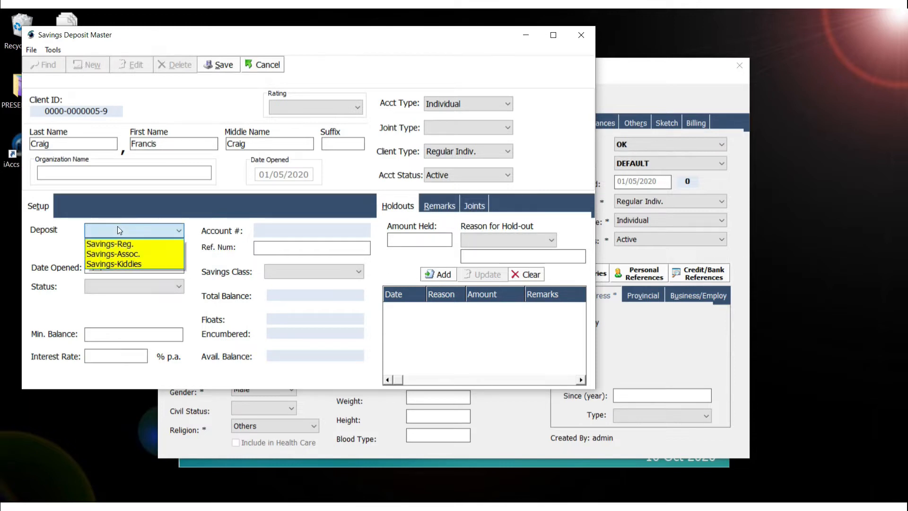
{"action": "left_click", "coordinate": [142, 256]}
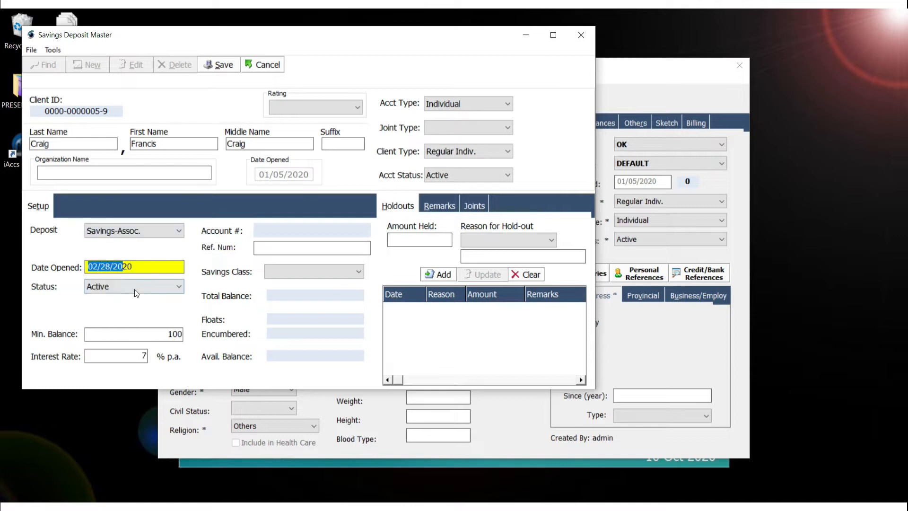
{"action": "left_click", "coordinate": [122, 326]}
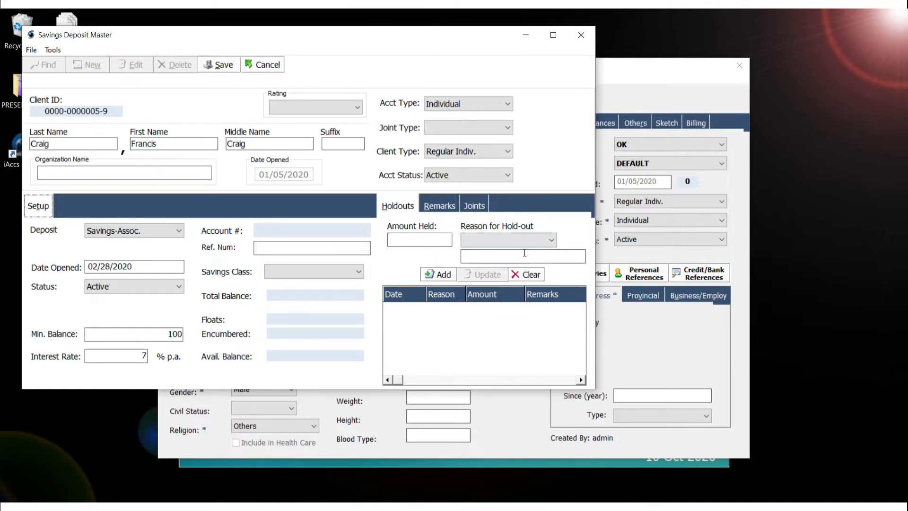
{"action": "left_click", "coordinate": [440, 241]}
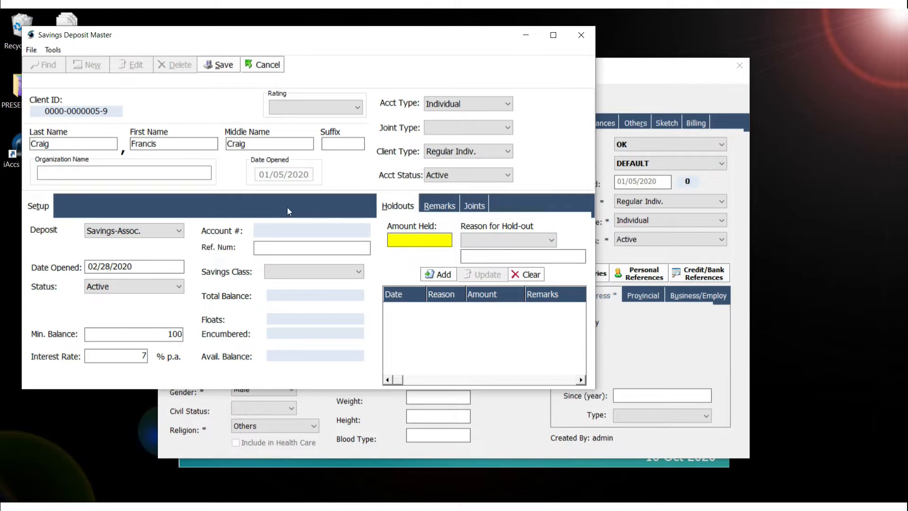
{"action": "left_click", "coordinate": [209, 69]}
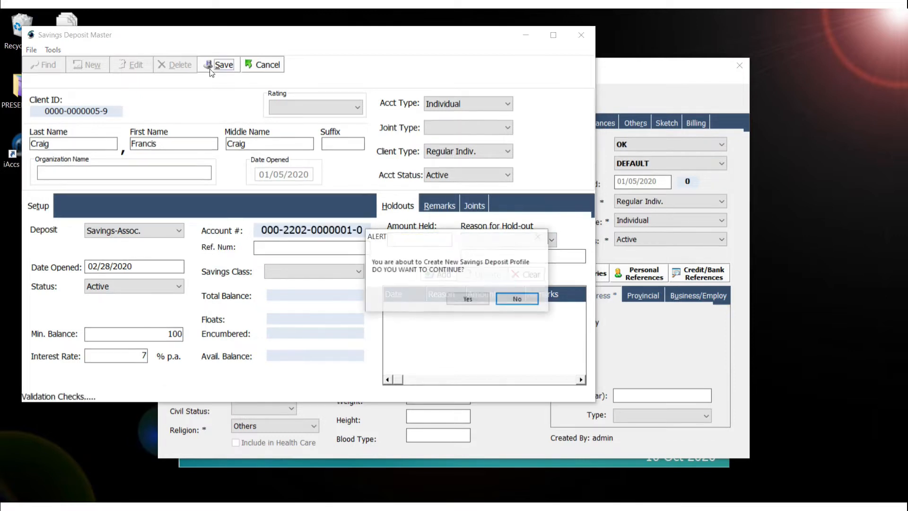
{"action": "left_click", "coordinate": [468, 301]}
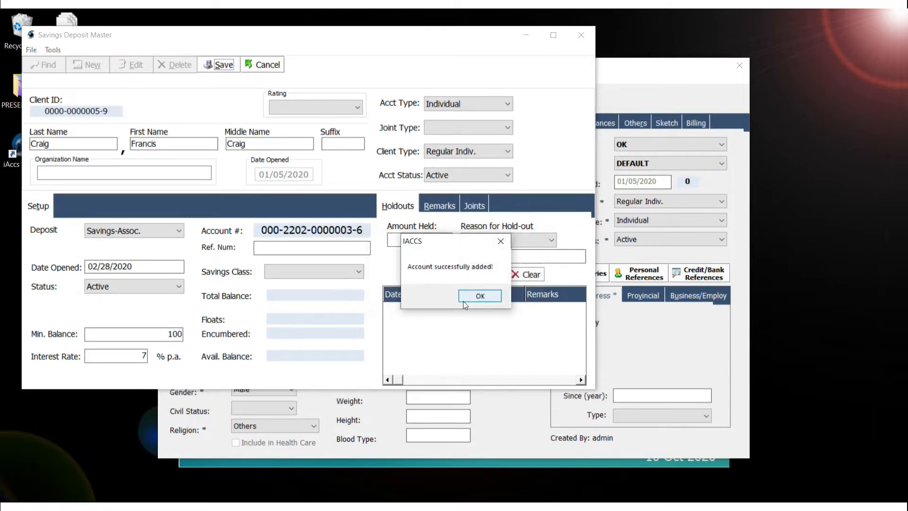
{"action": "left_click", "coordinate": [480, 296]}
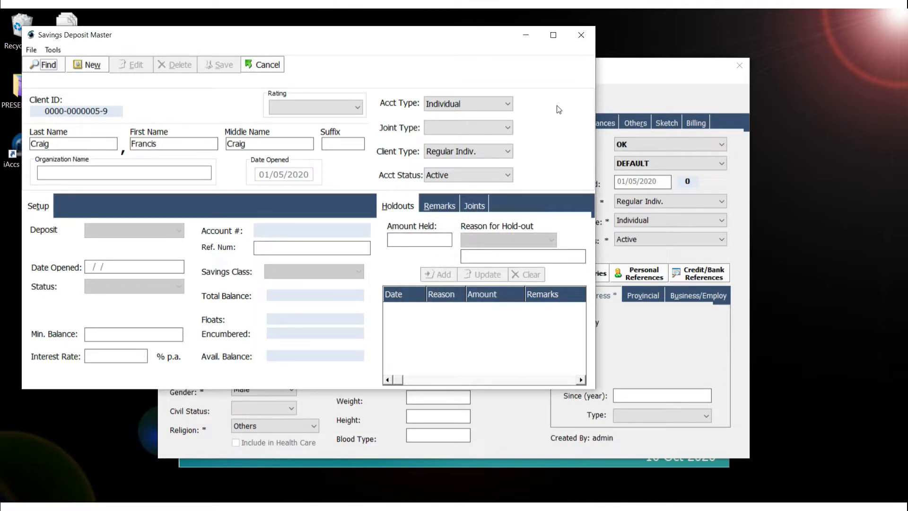
{"action": "left_click", "coordinate": [577, 35]}
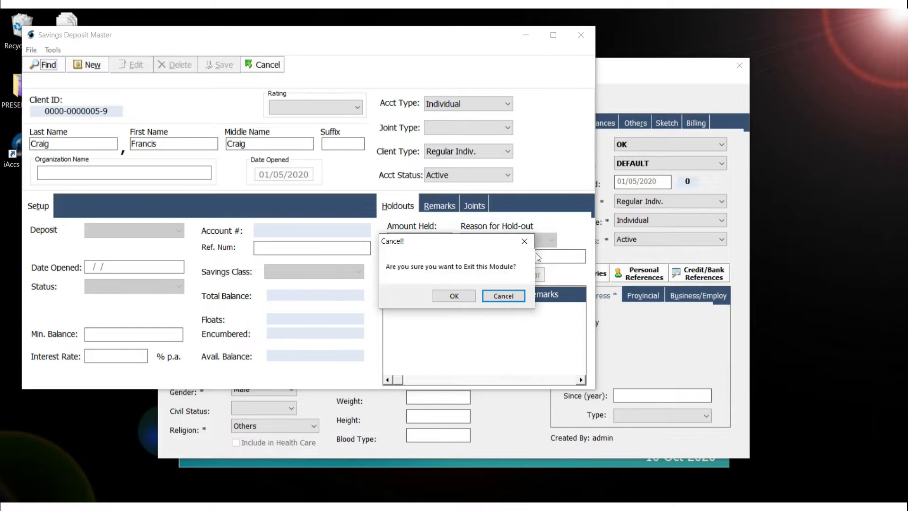
{"action": "left_click", "coordinate": [452, 295]}
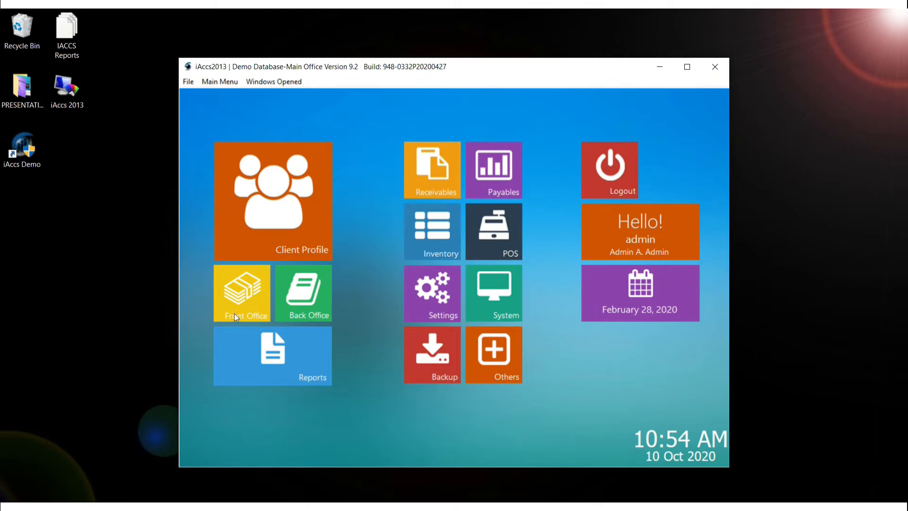
Step: Start a new Deposit Receipt in the Front Office and select the client for it
{"action": "left_click", "coordinate": [232, 309]}
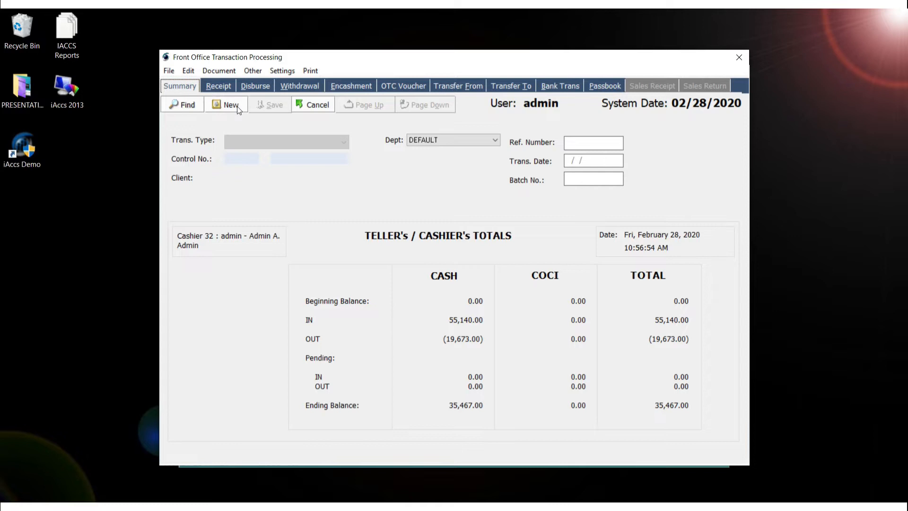
{"action": "left_click", "coordinate": [224, 86]}
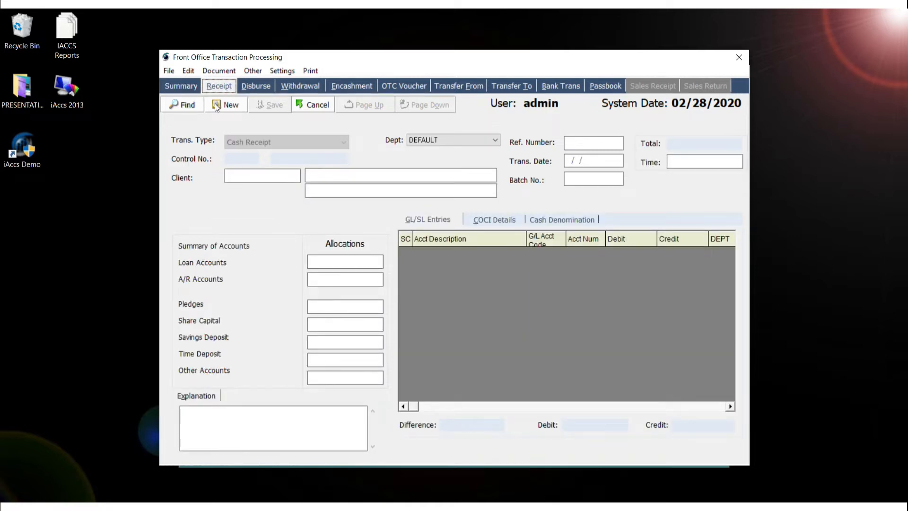
{"action": "left_click", "coordinate": [216, 105]}
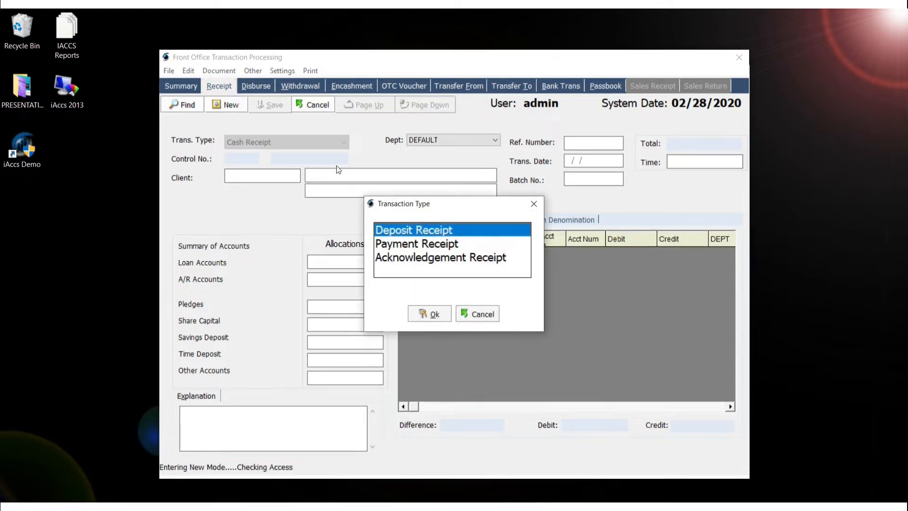
{"action": "key", "text": "Return"}
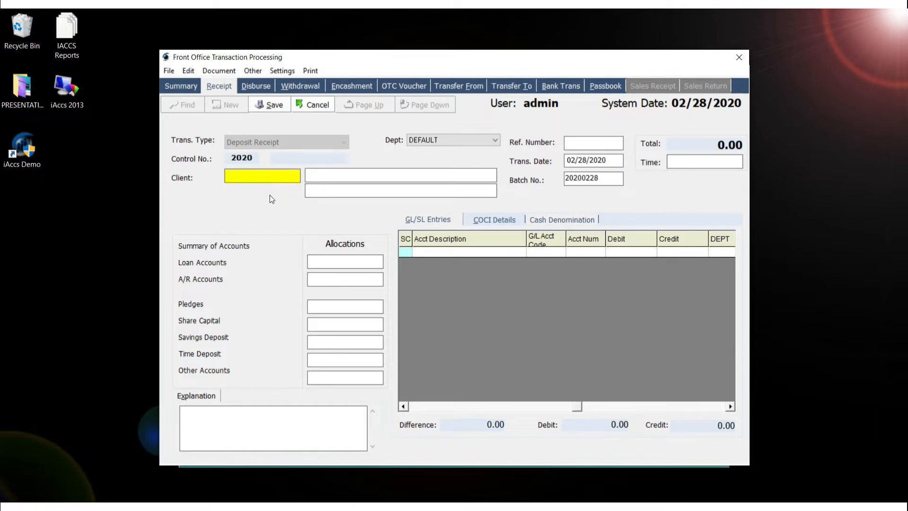
{"action": "type", "text": "a"}
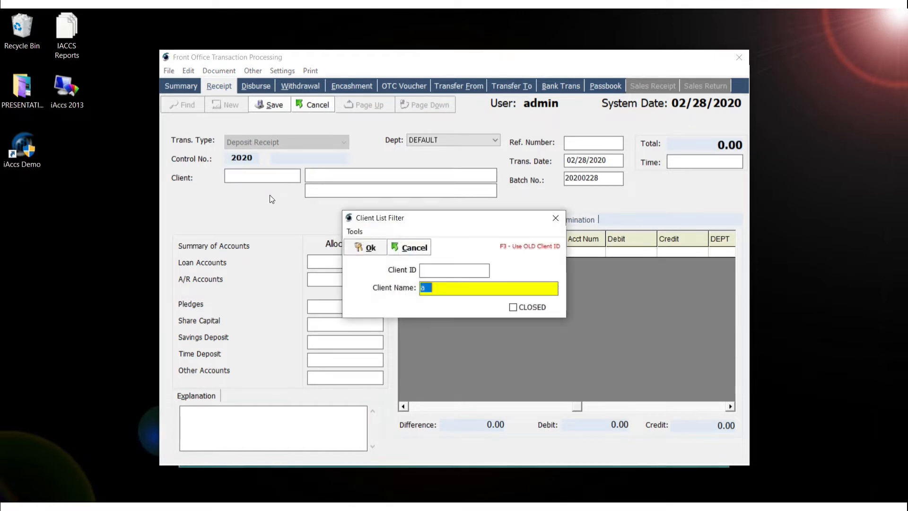
{"action": "key", "text": "Return"}
{"action": "key", "text": "Return"}
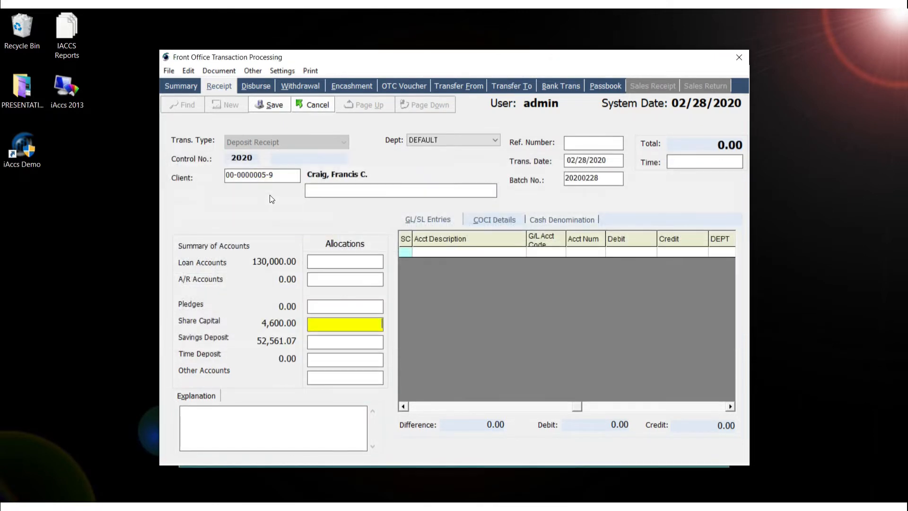
Step: Allocate a savings deposit of 5000 to the client's Savings - Associate account
{"action": "left_click", "coordinate": [374, 346]}
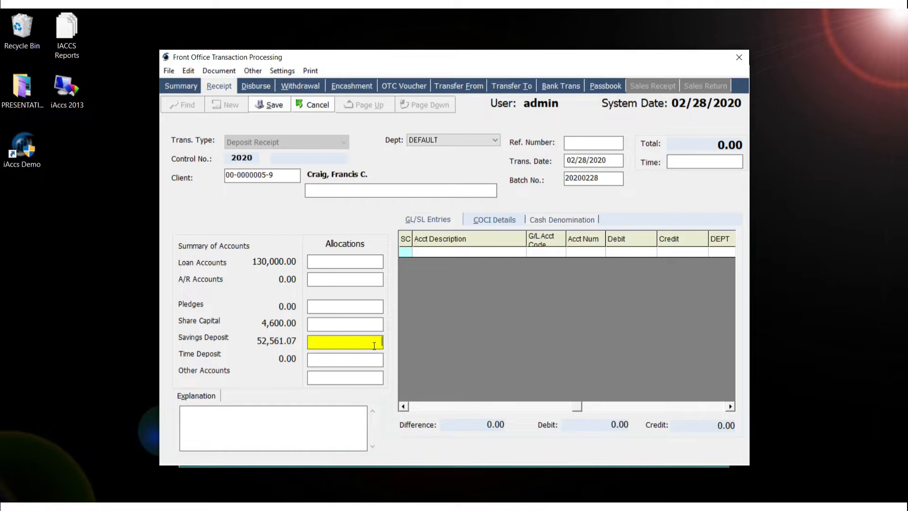
{"action": "type", "text": "5000"}
{"action": "key", "text": "Return"}
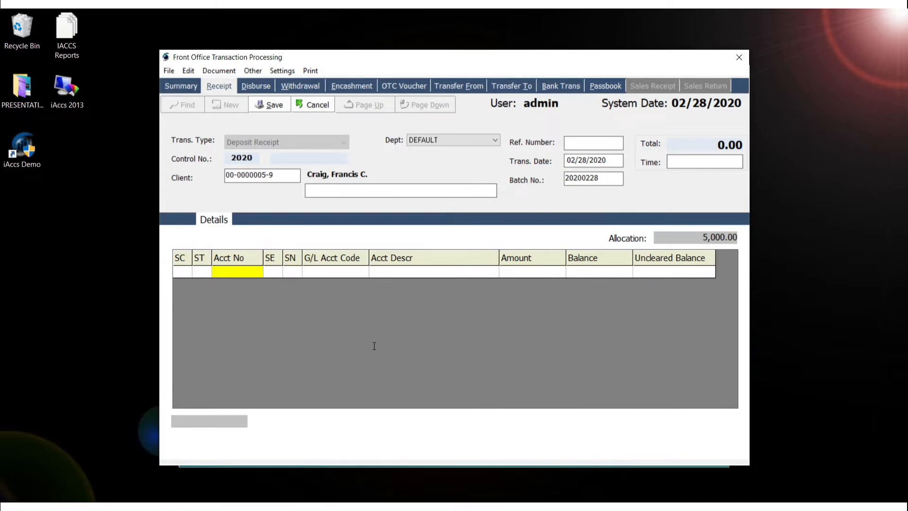
{"action": "key", "text": "Return"}
{"action": "key", "text": "Down"}
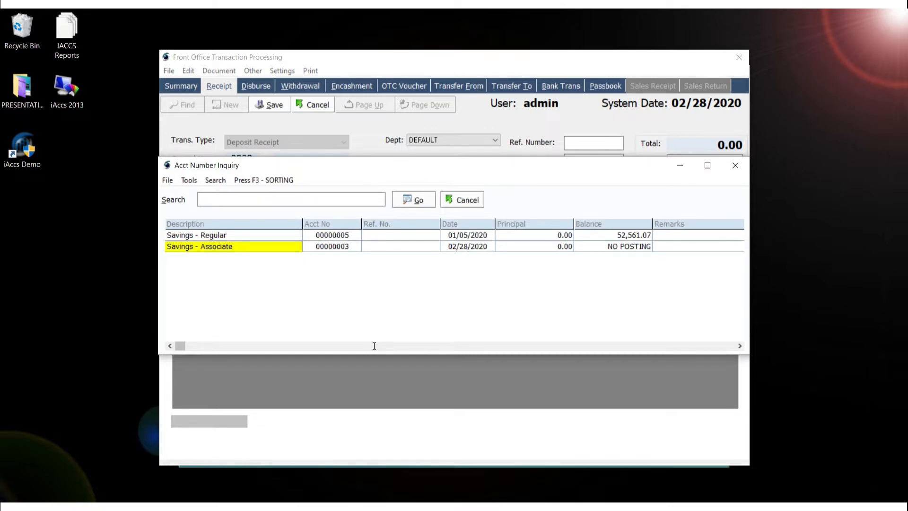
{"action": "key", "text": "Return"}
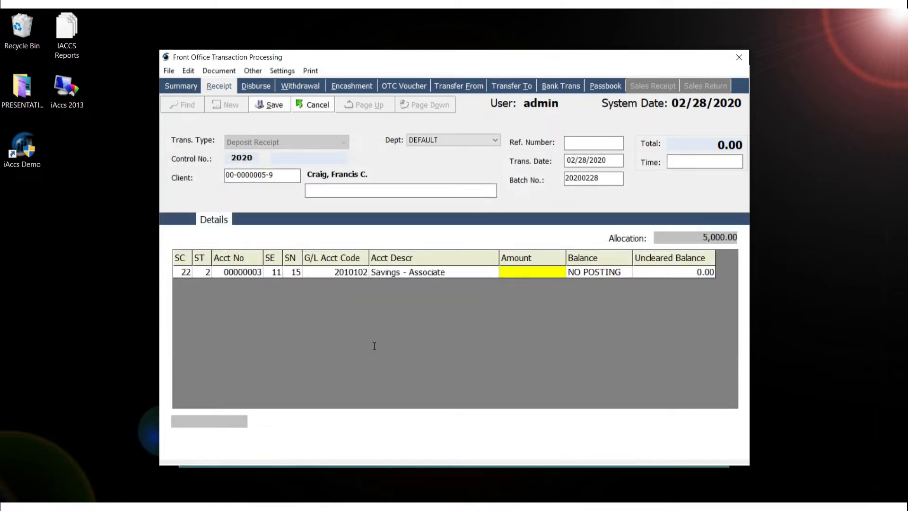
{"action": "key", "text": "Return"}
{"action": "key", "text": "Escape"}
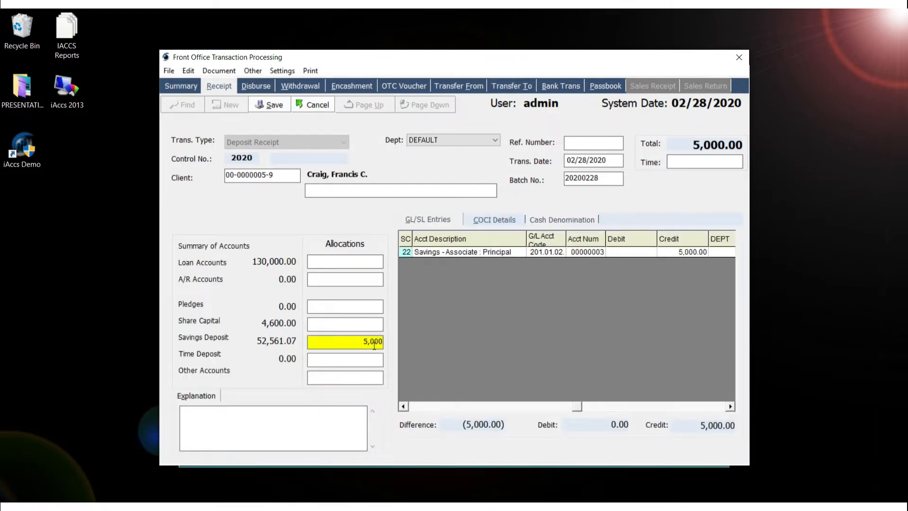
Step: Enter the deposit's payment form in the COCI details as Cash for 5,000.00
{"action": "key", "text": "alt+c"}
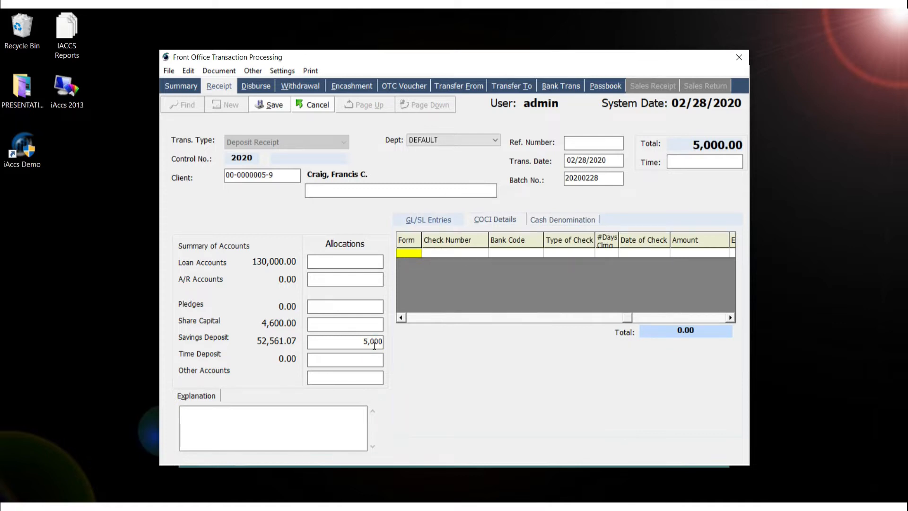
{"action": "key", "text": "Return"}
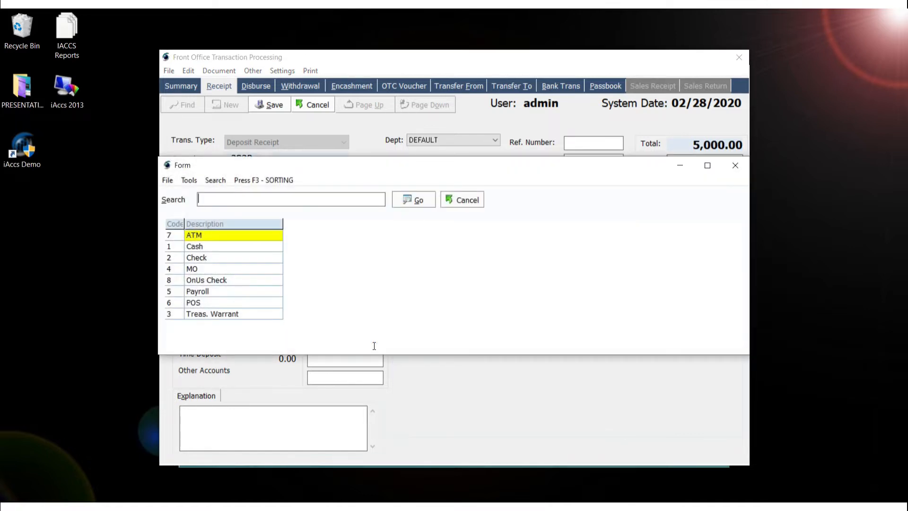
{"action": "key", "text": "Down"}
{"action": "key", "text": "Return"}
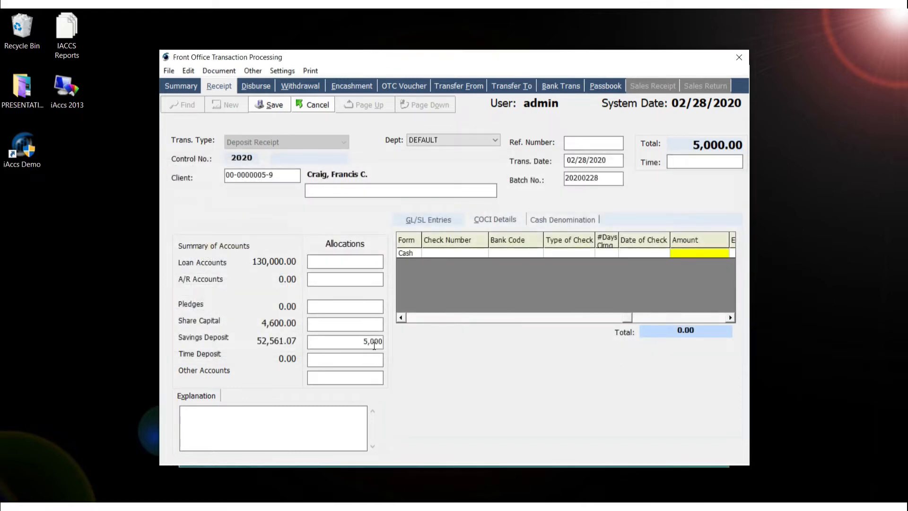
{"action": "key", "text": "Return"}
{"action": "key", "text": "Return"}
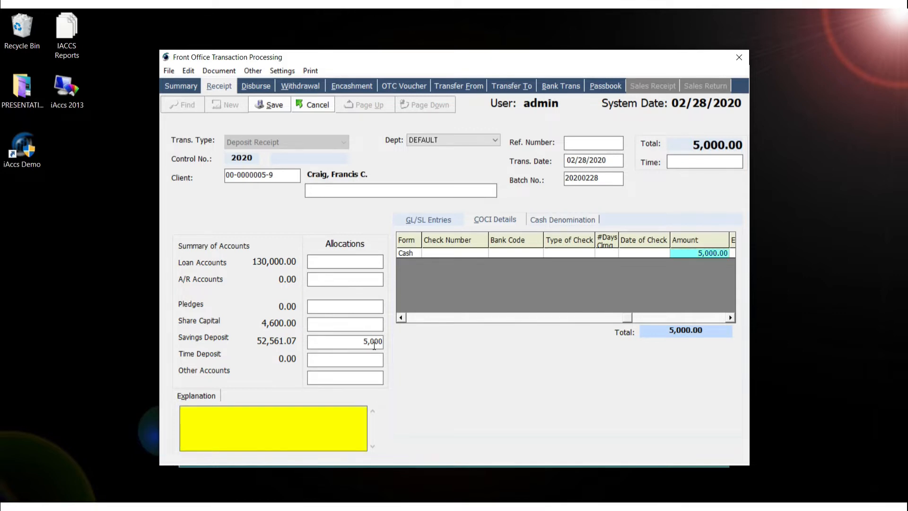
Step: Post the deposit receipt with the explanation "Sample" and the default reference number, and decline printing the document
{"action": "type", "text": "Sample"}
{"action": "key", "text": "Return"}
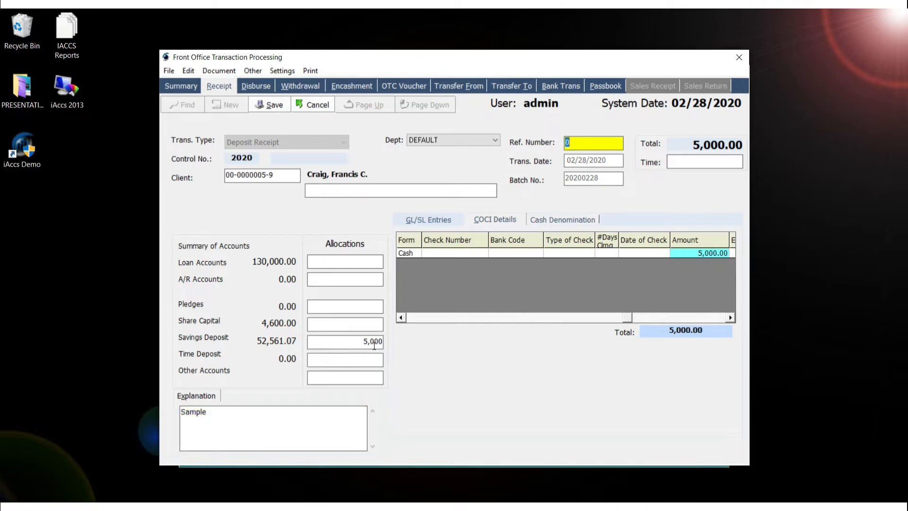
{"action": "key", "text": "Return"}
{"action": "key", "text": "Left"}
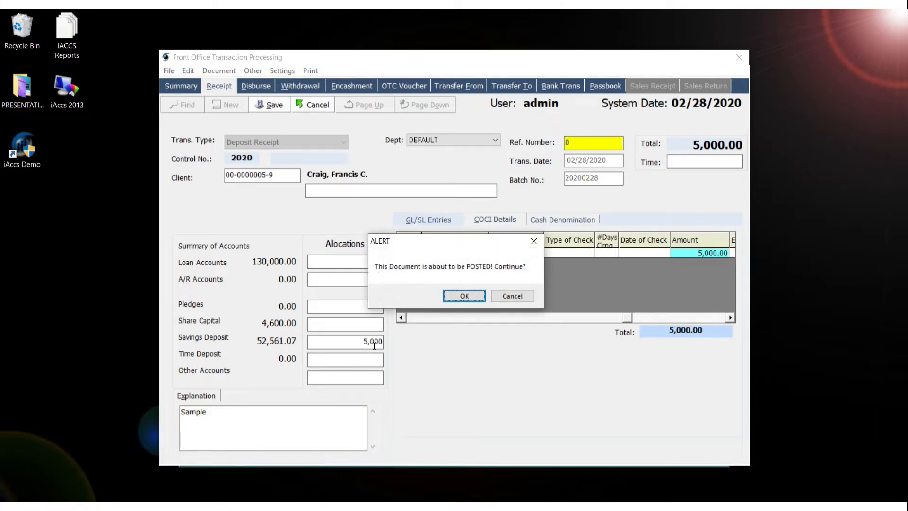
{"action": "key", "text": "Return"}
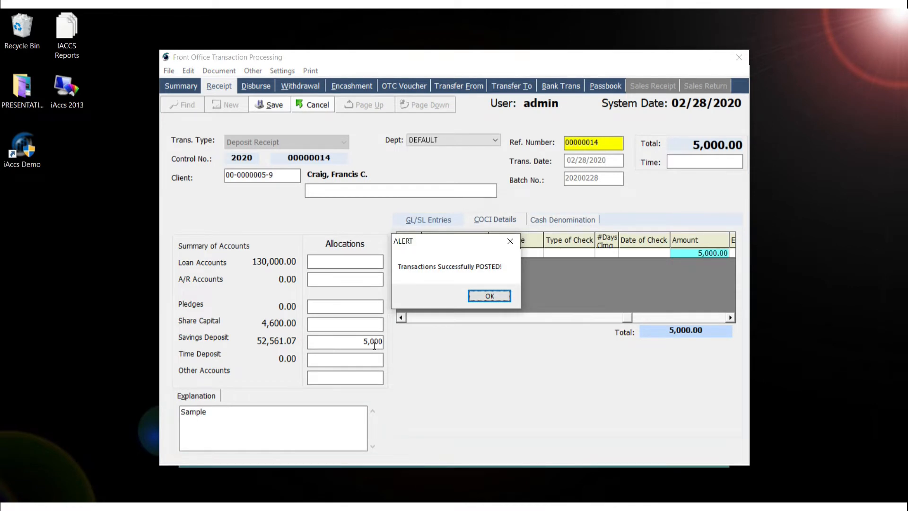
{"action": "key", "text": "Return"}
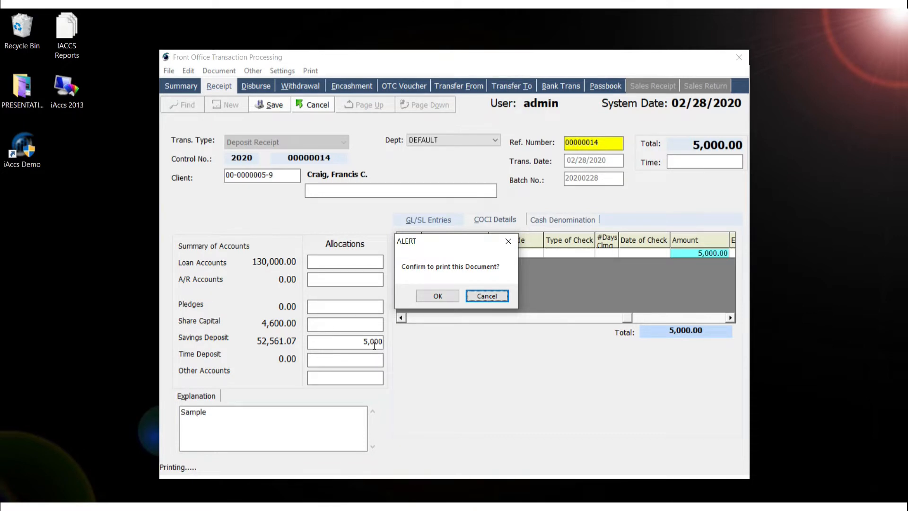
{"action": "key", "text": "Return"}
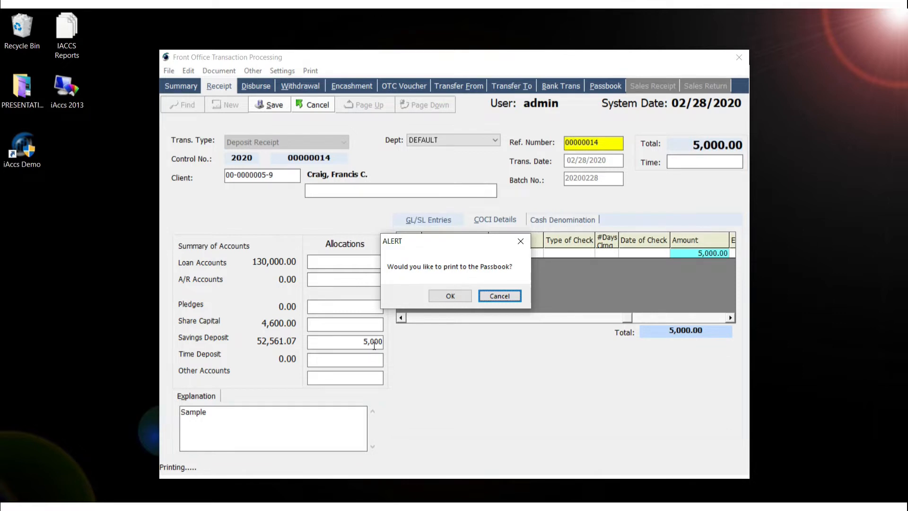
Step: Decline printing the deposit to the passbook and close the Front Office transaction window
{"action": "key", "text": "Return"}
{"action": "key", "text": "Escape"}
{"action": "key", "text": "Left"}
{"action": "key", "text": "Return"}
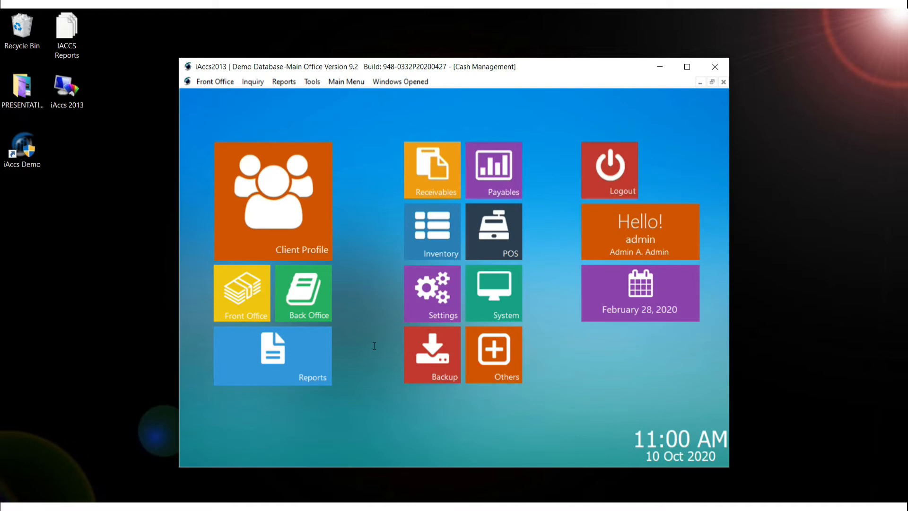
Step: Open Client Profile and retrieve the record of the client who made the deposit
{"action": "left_click", "coordinate": [296, 196]}
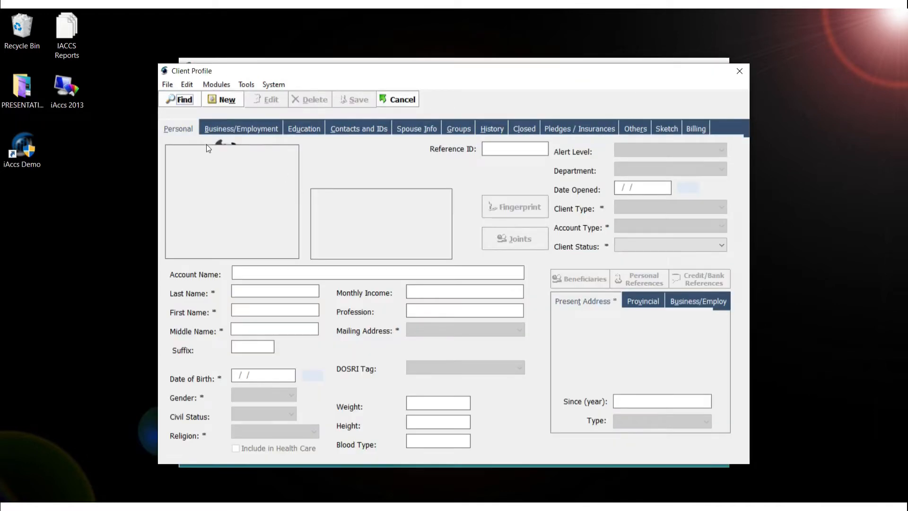
{"action": "left_click", "coordinate": [183, 100]}
{"action": "key", "text": "Return"}
{"action": "key", "text": "Return"}
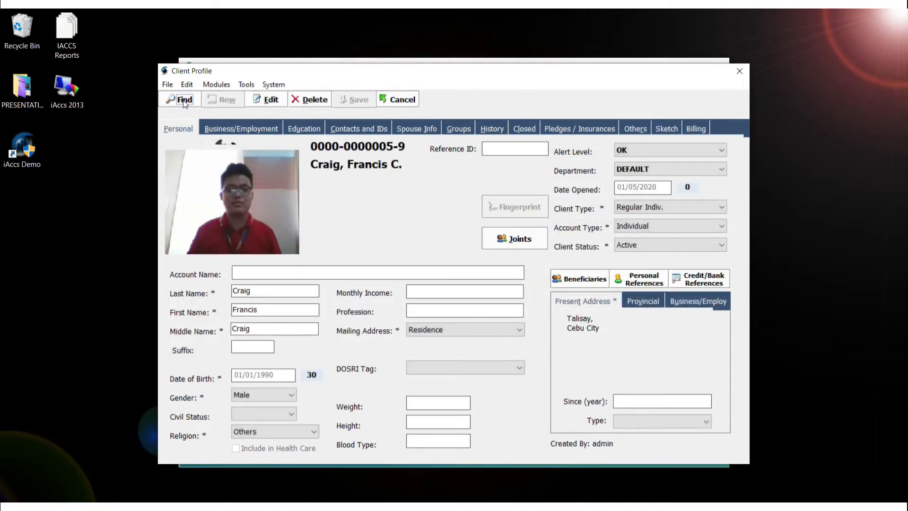
Step: Open the client's subsidiary ledger and examine the balance and transaction details of the Savings - Associate deposit account
{"action": "key", "text": "F5"}
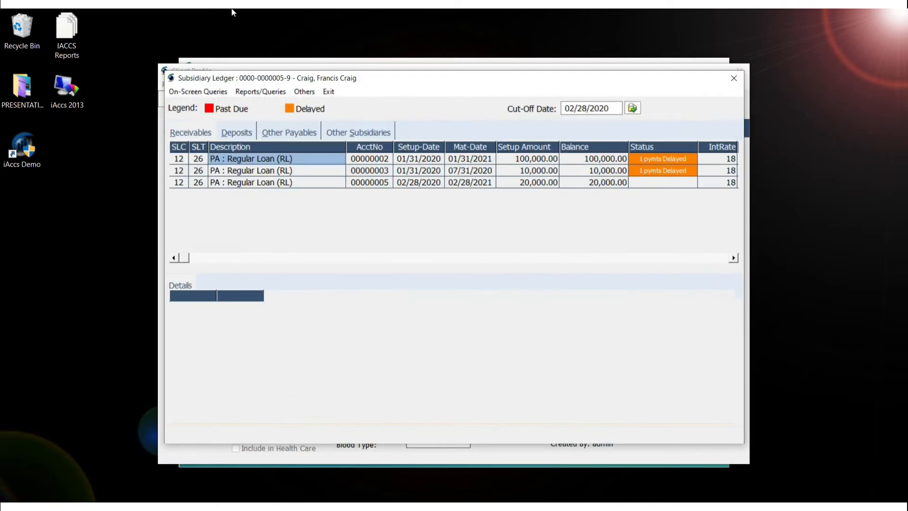
{"action": "left_click", "coordinate": [246, 132]}
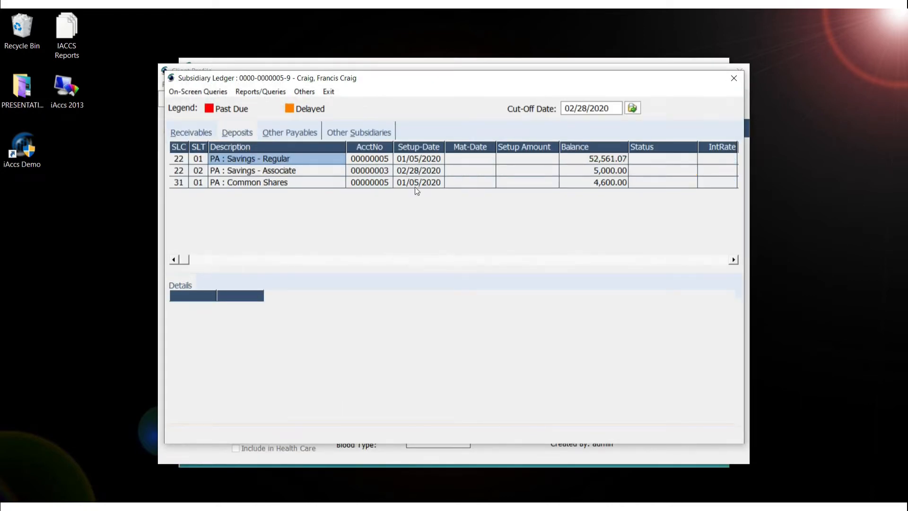
{"action": "left_click", "coordinate": [276, 170]}
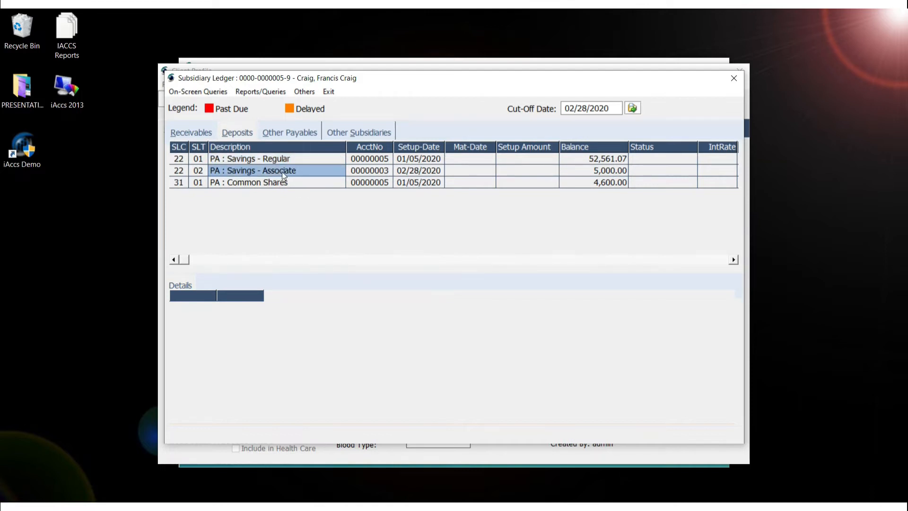
{"action": "double_click", "coordinate": [282, 172]}
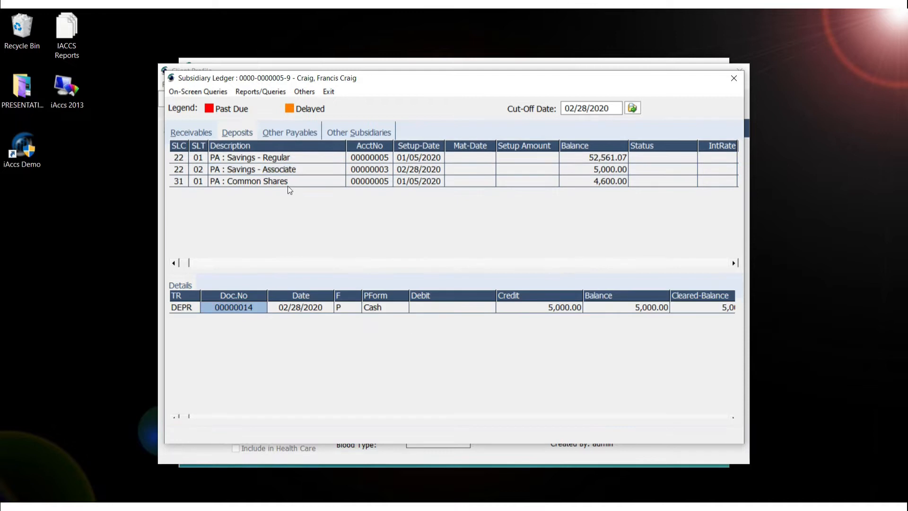
{"action": "left_click", "coordinate": [585, 169]}
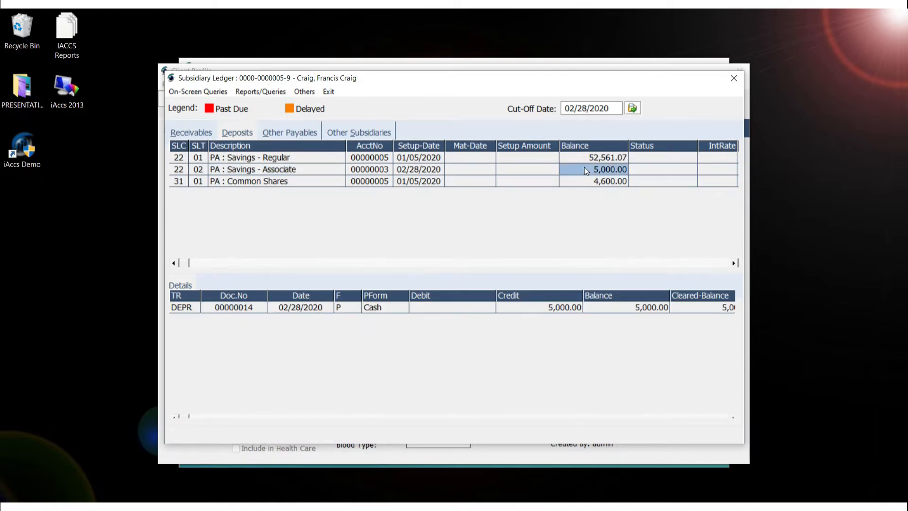
{"action": "left_click", "coordinate": [297, 315]}
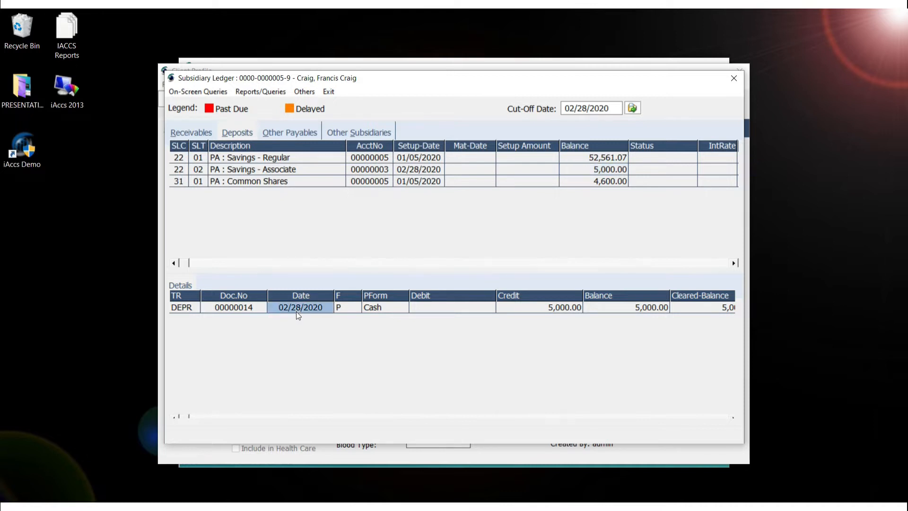
Step: Open the deposit receipt listed in the Savings - Associate details, examine its cash and savings ledger entries, and close it
{"action": "double_click", "coordinate": [241, 305]}
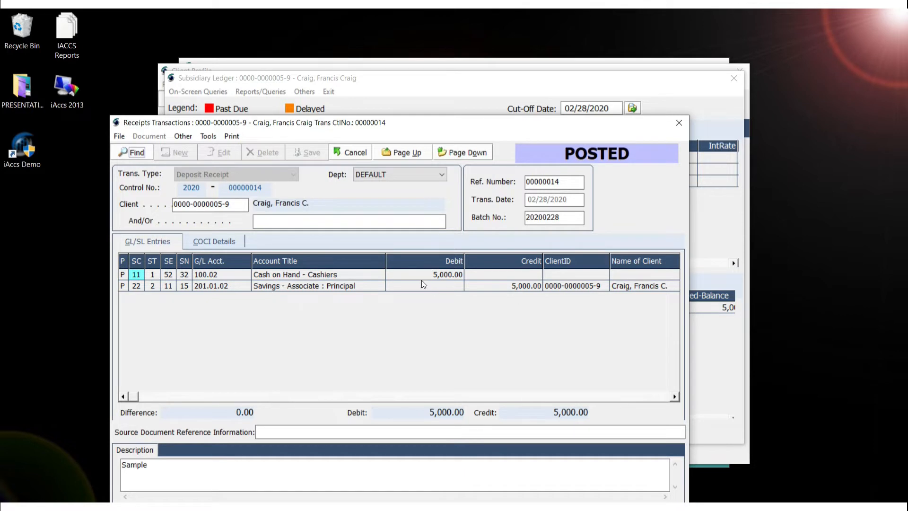
{"action": "left_click", "coordinate": [322, 275]}
{"action": "left_click", "coordinate": [311, 286]}
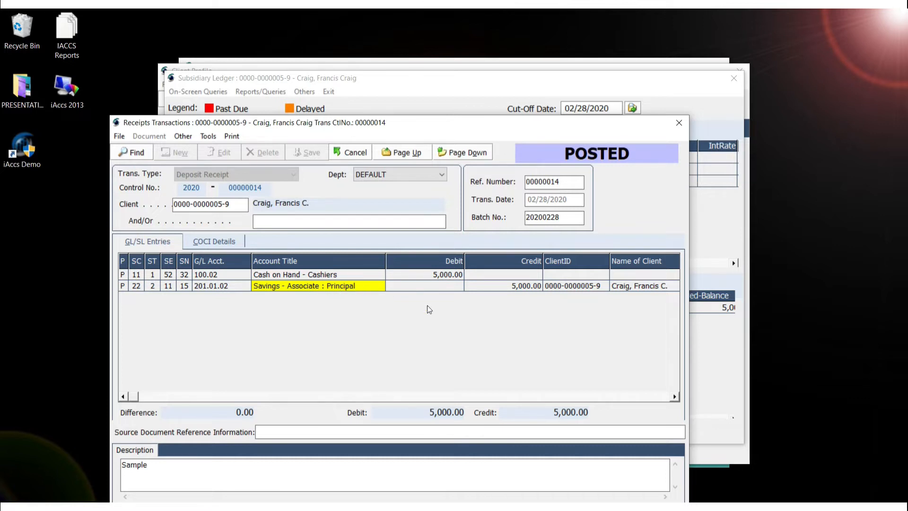
{"action": "key", "text": "Escape"}
{"action": "left_click", "coordinate": [446, 294]}
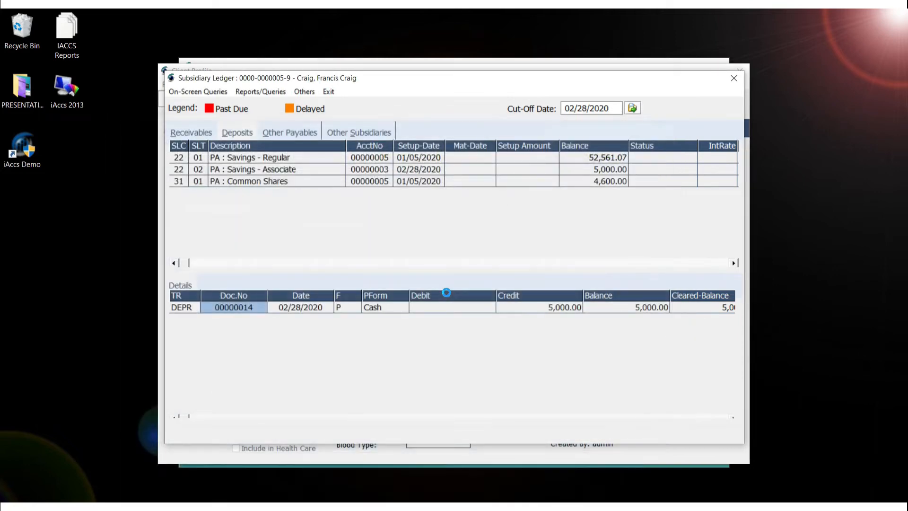
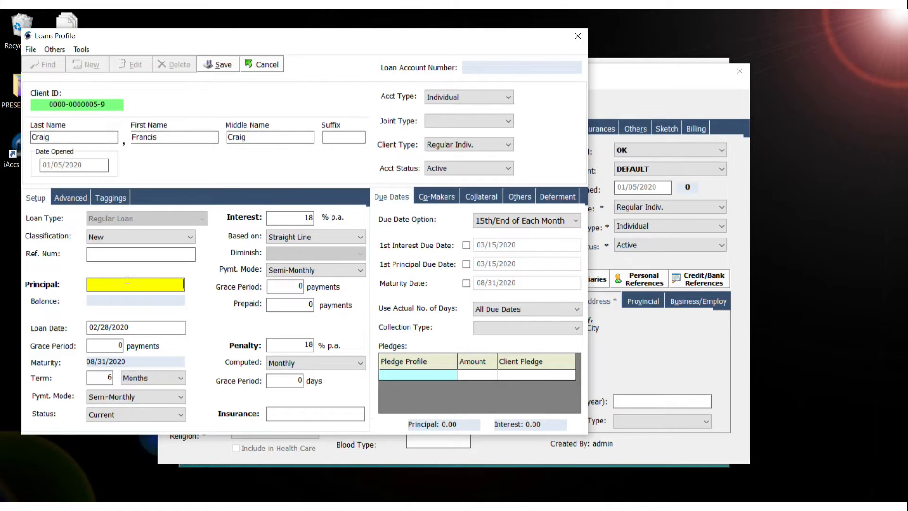
Step: Set the new Regular Loan's principal to 20,000 and base its interest on Straight Line
{"action": "type", "text": "200000"}
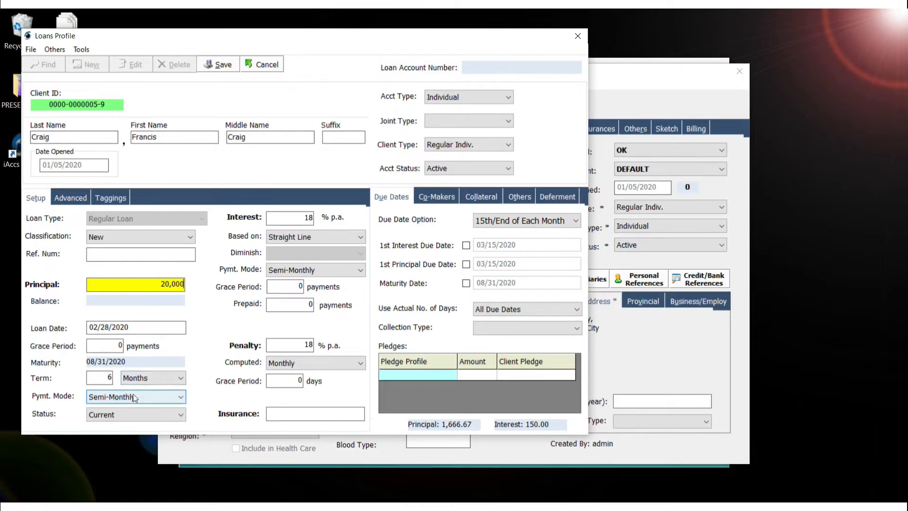
{"action": "left_click", "coordinate": [295, 240]}
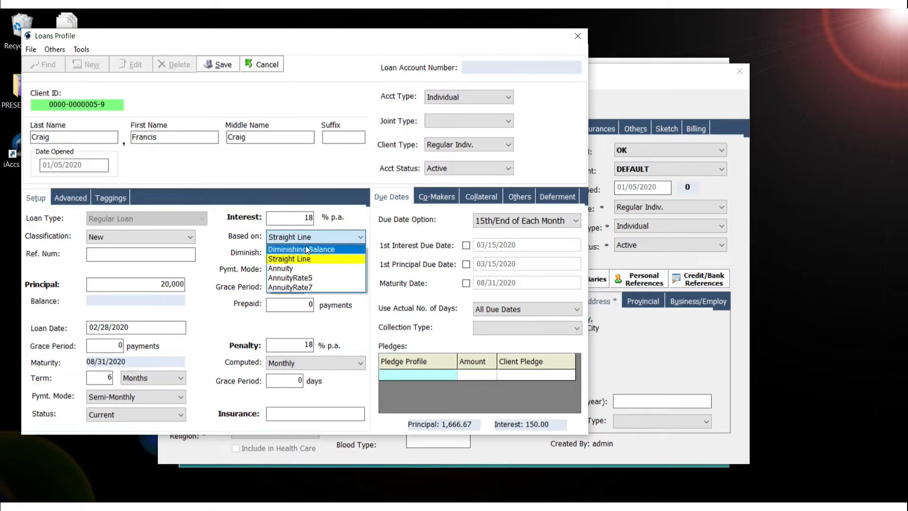
{"action": "left_click", "coordinate": [338, 258]}
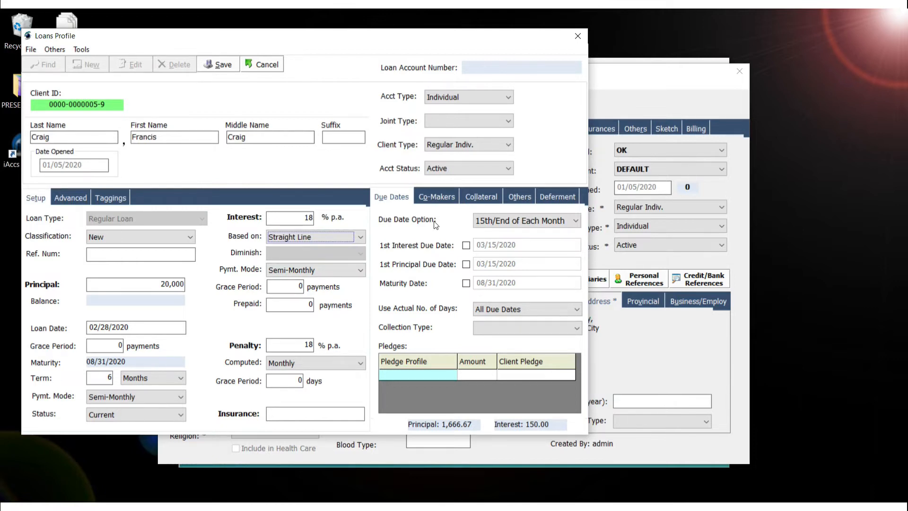
Step: Set the loan's due date option to 15th/End of Each Month and its collection type to Office-OTC
{"action": "left_click", "coordinate": [525, 221]}
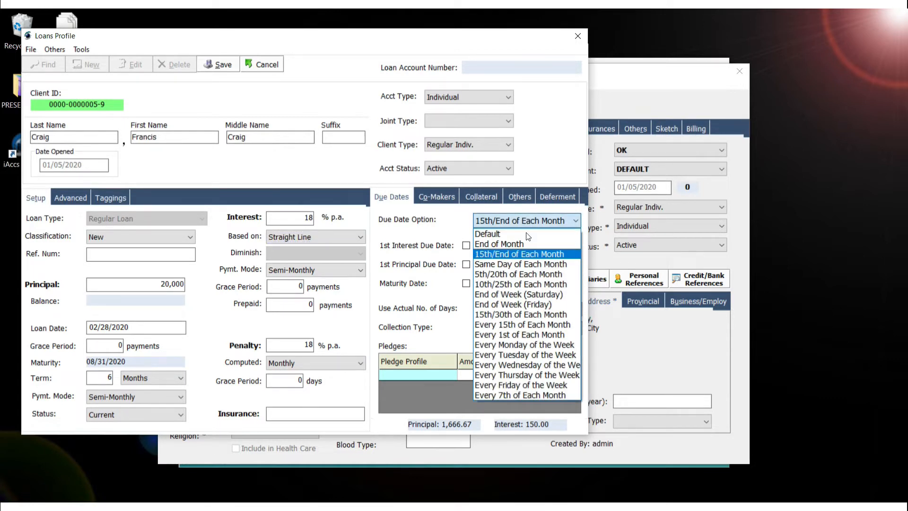
{"action": "left_click", "coordinate": [538, 255]}
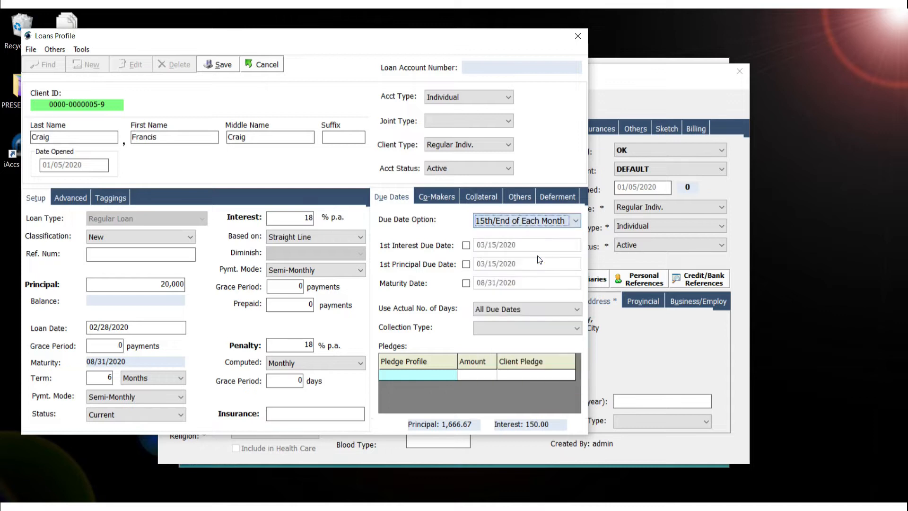
{"action": "left_click", "coordinate": [495, 331]}
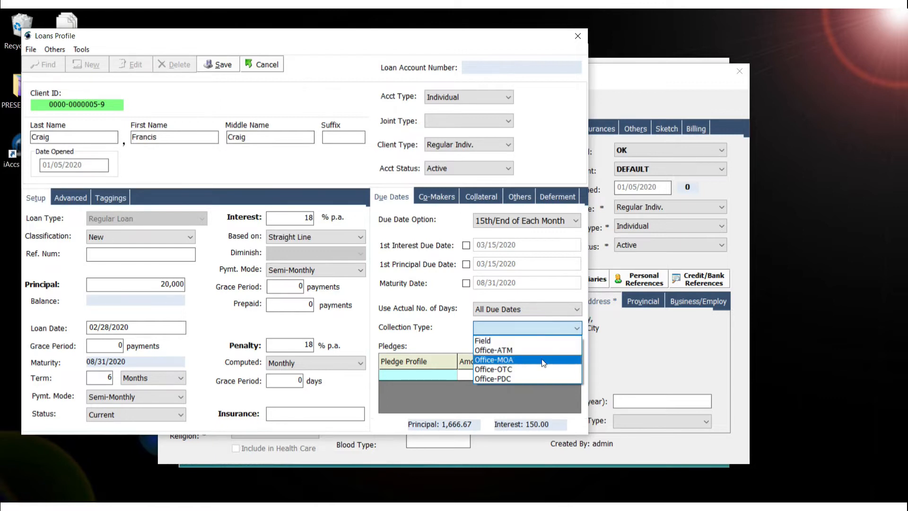
{"action": "left_click", "coordinate": [520, 369]}
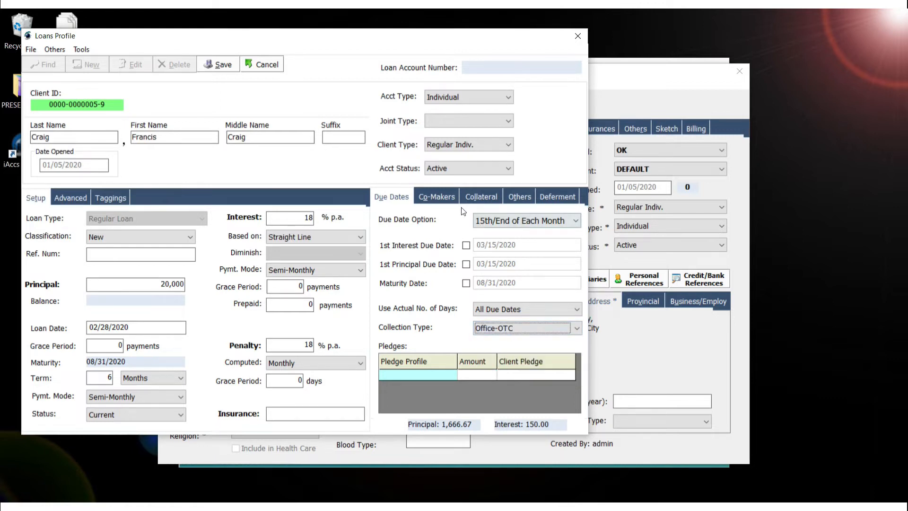
Step: Set the loan's collateral to None and review its co-maker and other optional details
{"action": "left_click", "coordinate": [439, 202]}
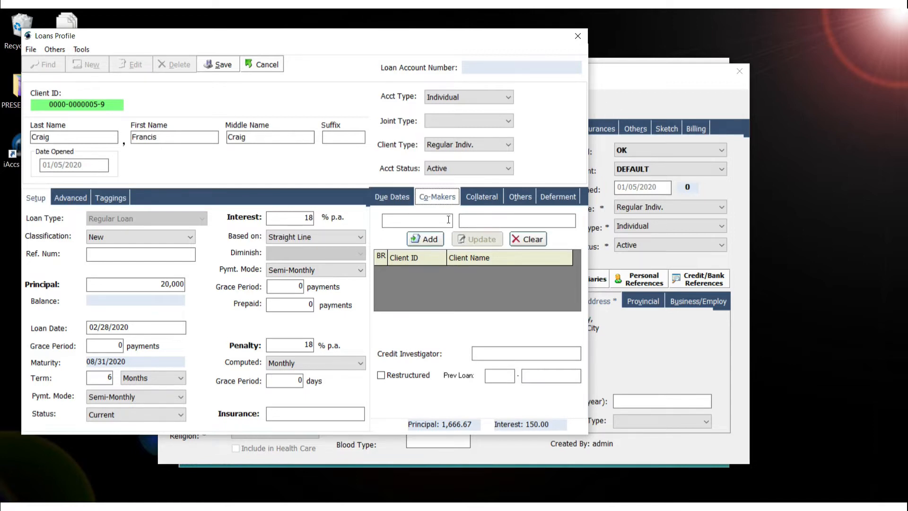
{"action": "left_click", "coordinate": [482, 197]}
{"action": "left_click", "coordinate": [442, 196]}
{"action": "left_click", "coordinate": [477, 205]}
{"action": "left_click", "coordinate": [490, 217]}
{"action": "left_click", "coordinate": [492, 229]}
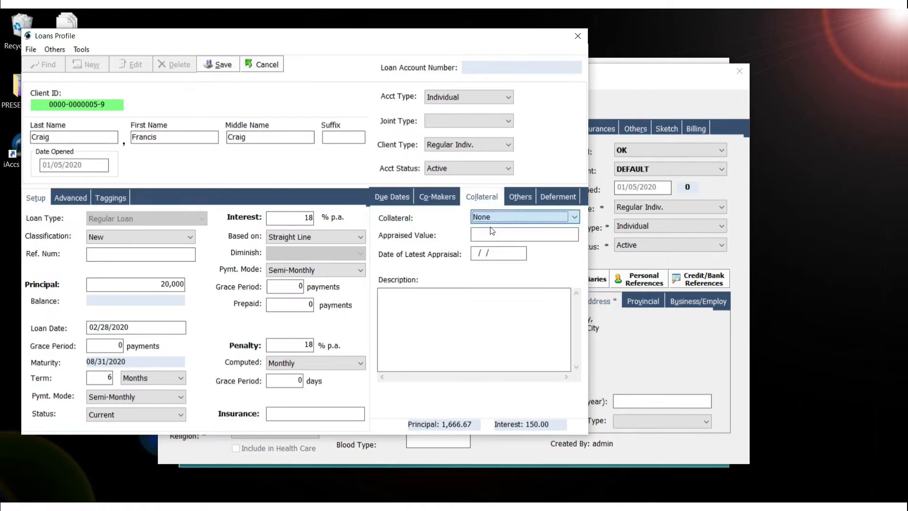
{"action": "left_click", "coordinate": [522, 196]}
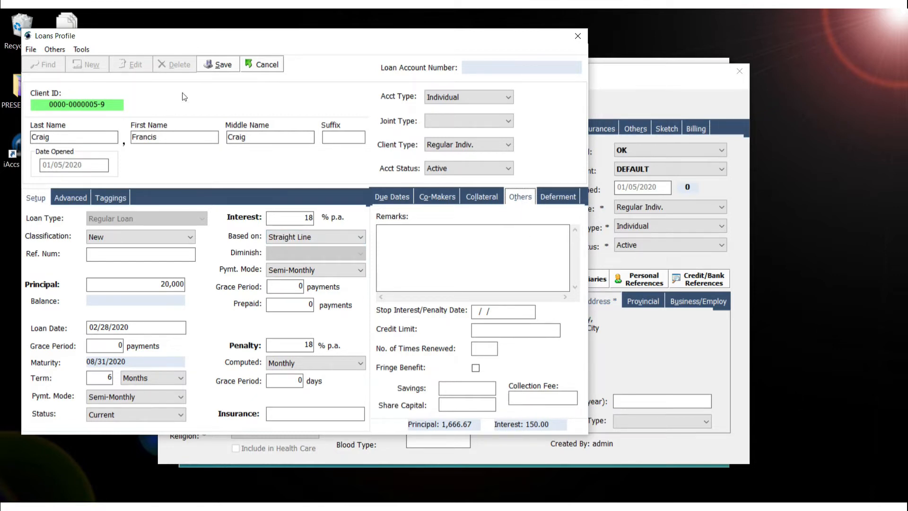
Step: Try to save the loan, and tag its economic activity with loan class Productive and purpose Commercial
{"action": "left_click", "coordinate": [220, 66]}
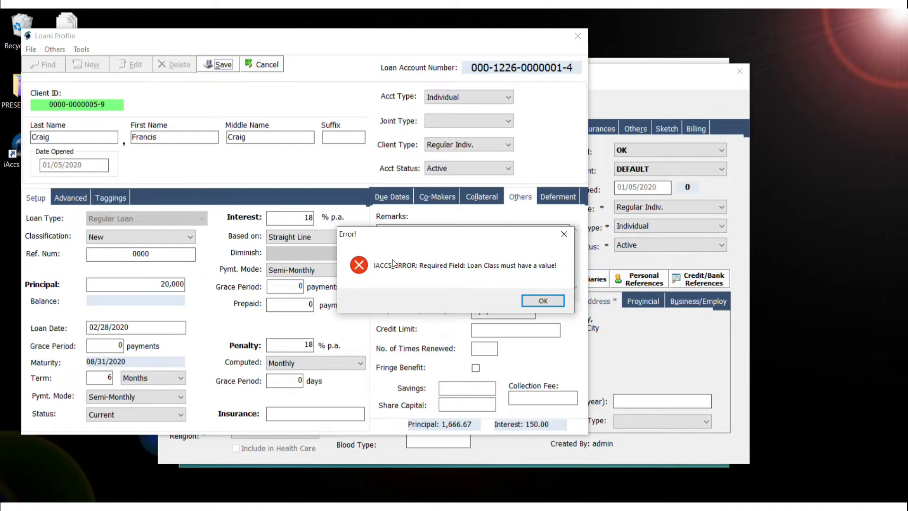
{"action": "key", "text": "Return"}
{"action": "left_click", "coordinate": [330, 349]}
{"action": "left_click", "coordinate": [196, 354]}
{"action": "left_click", "coordinate": [195, 365]}
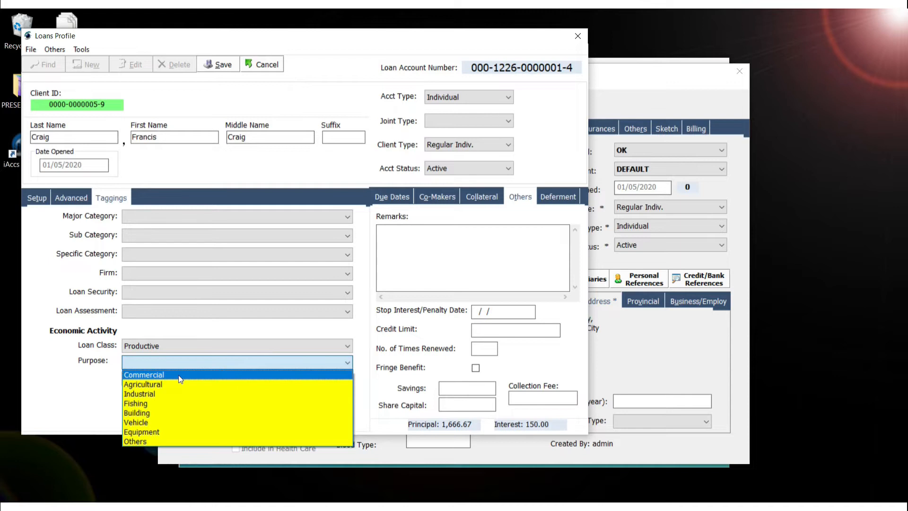
{"action": "left_click", "coordinate": [178, 375]}
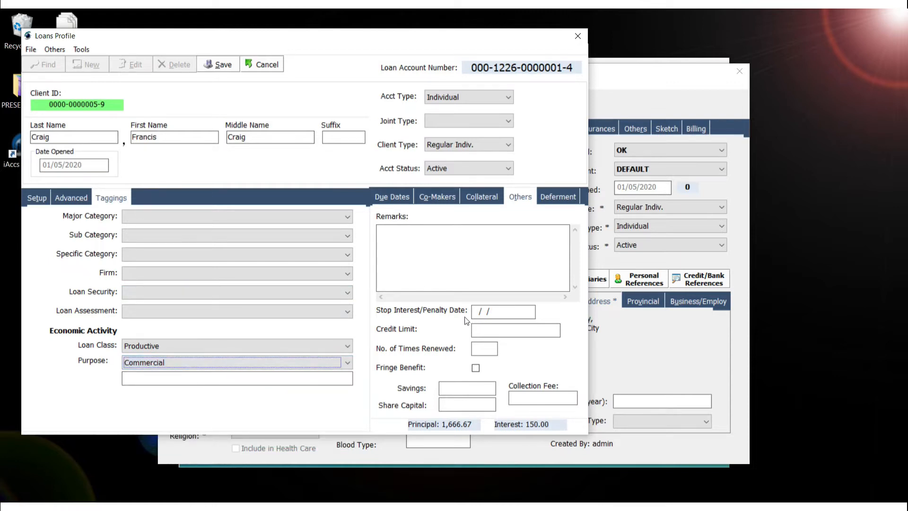
Step: Set the loan's insurance amount to 0 and its credit investigator to NA, and save the loan account
{"action": "left_click", "coordinate": [210, 66]}
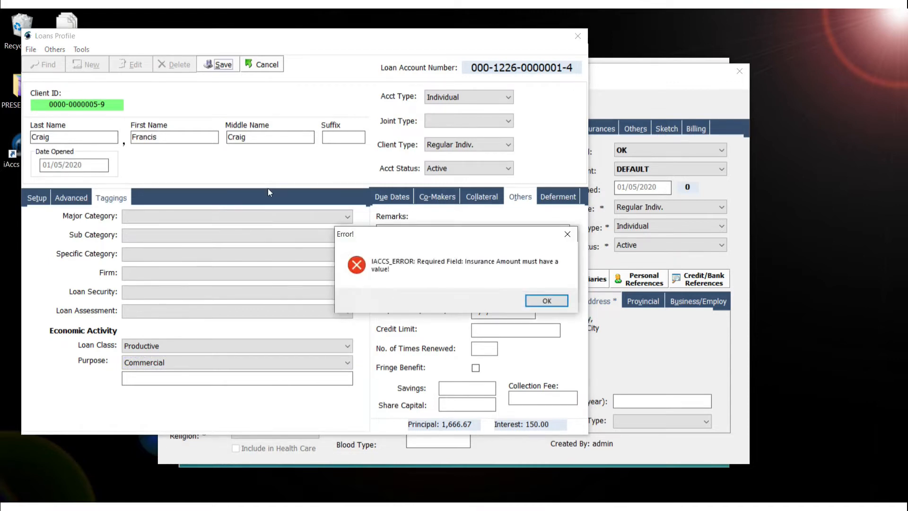
{"action": "left_click", "coordinate": [533, 302]}
{"action": "type", "text": "0"}
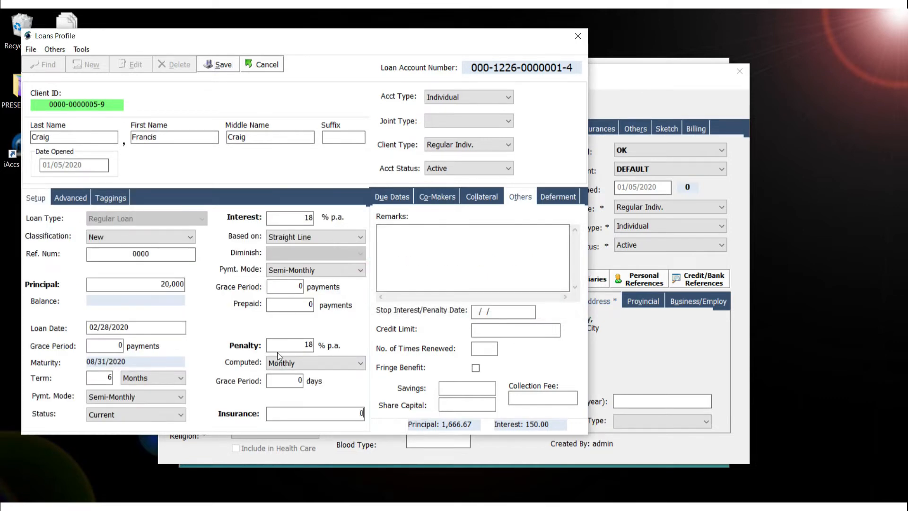
{"action": "left_click", "coordinate": [214, 65]}
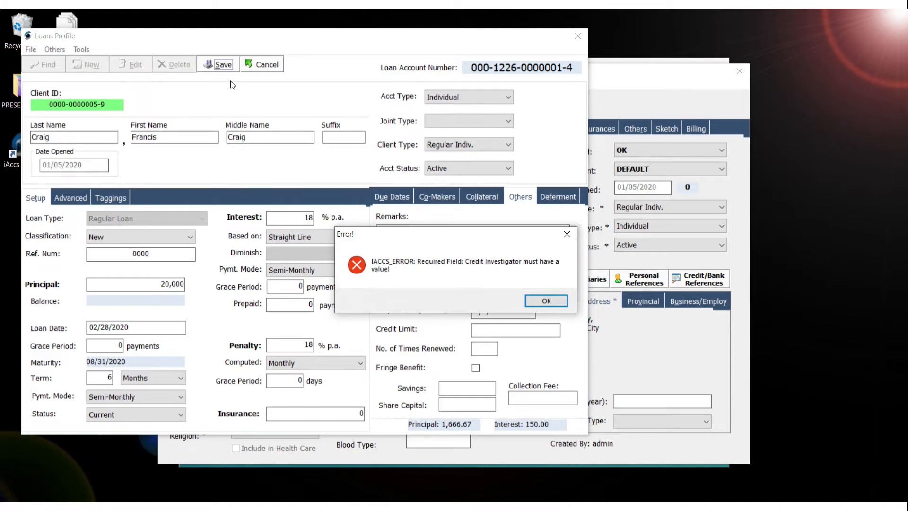
{"action": "left_click", "coordinate": [537, 299]}
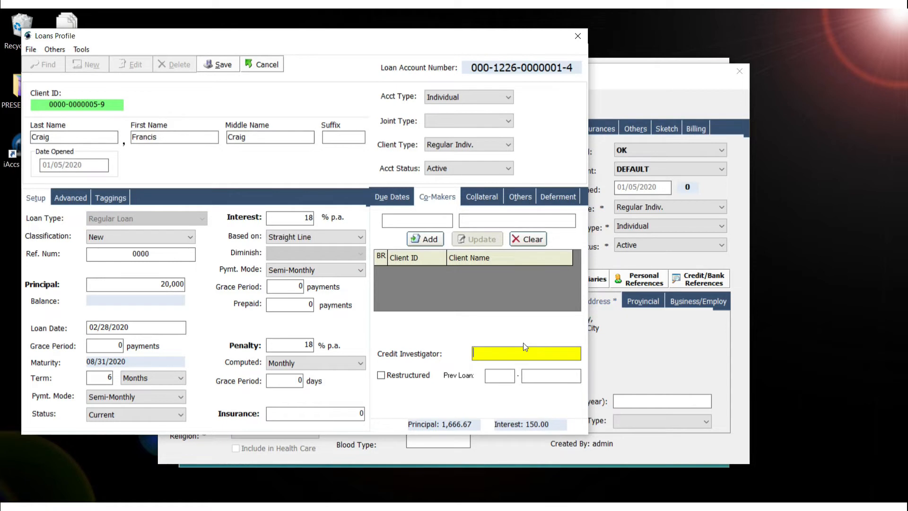
{"action": "type", "text": "NA"}
{"action": "left_click", "coordinate": [210, 64]}
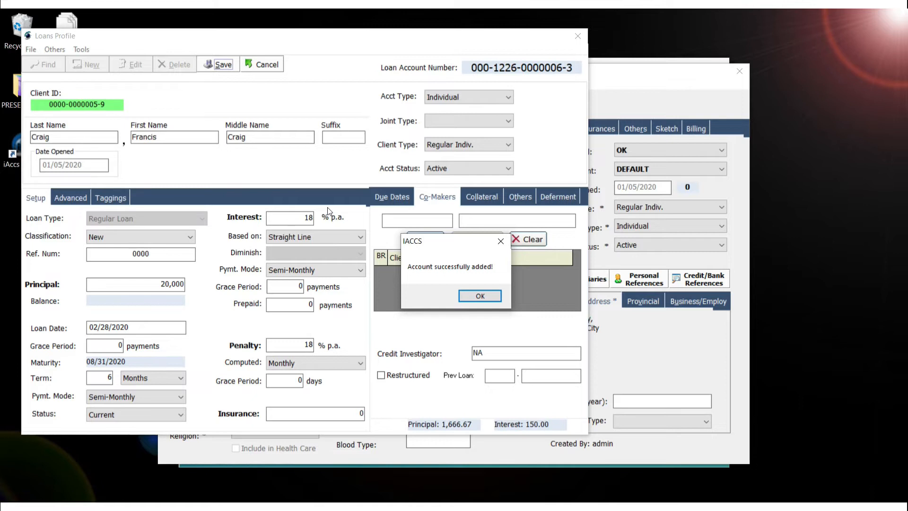
Step: Generate the new loan's amortization schedule with the default signatory values, review it, and close it along with the Loans Profile
{"action": "key", "text": "Return"}
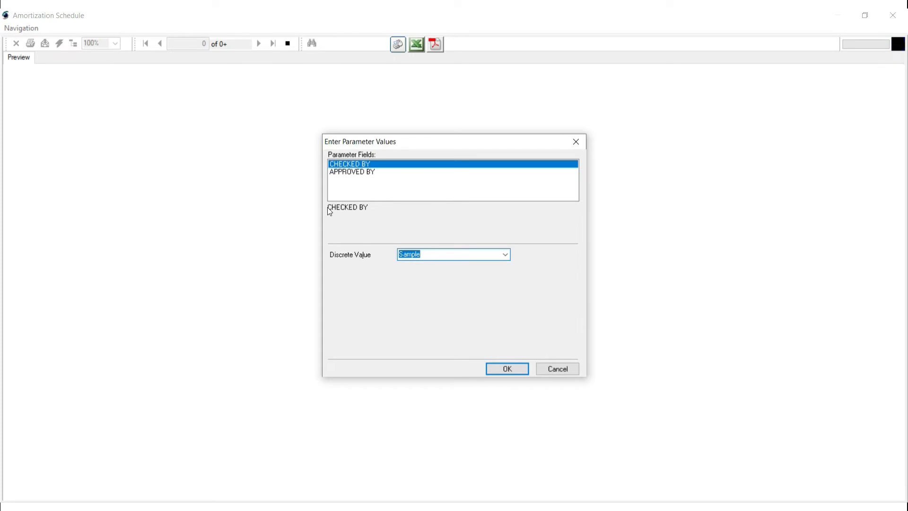
{"action": "key", "text": "Return"}
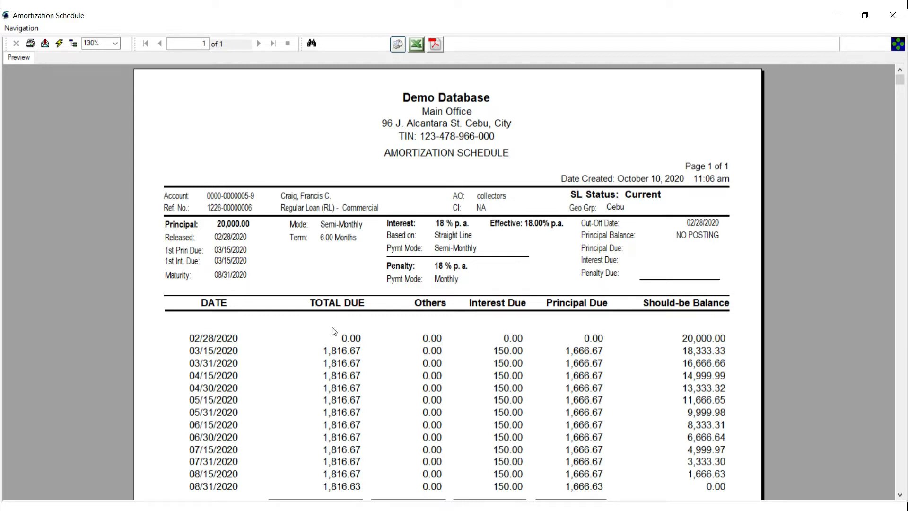
{"action": "scroll", "coordinate": [429, 329], "scroll_direction": "down", "scroll_amount": 8}
{"action": "scroll", "coordinate": [429, 329], "scroll_direction": "up", "scroll_amount": 7}
{"action": "scroll", "coordinate": [428, 329], "scroll_direction": "up", "scroll_amount": 1}
{"action": "left_click", "coordinate": [893, 15]}
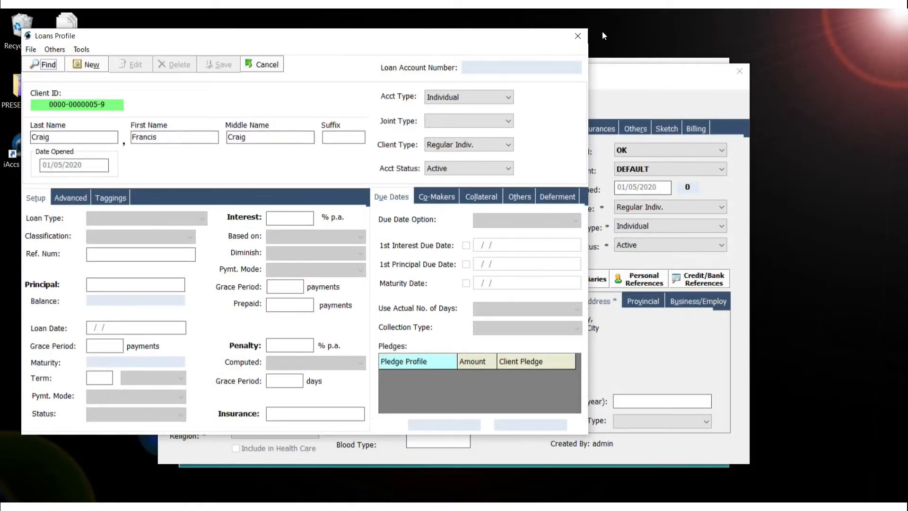
{"action": "left_click", "coordinate": [578, 36]}
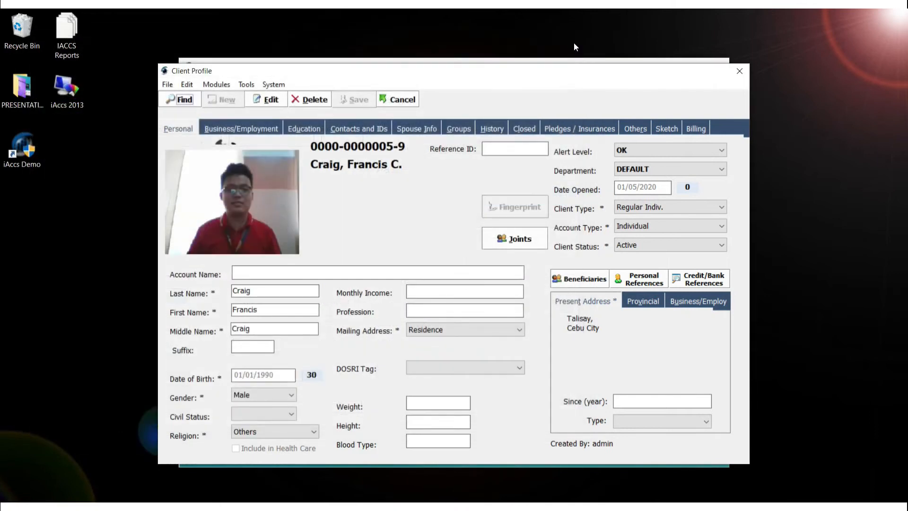
Step: Close the client profile and open the Loans Processing Module for receivables
{"action": "left_click", "coordinate": [738, 71]}
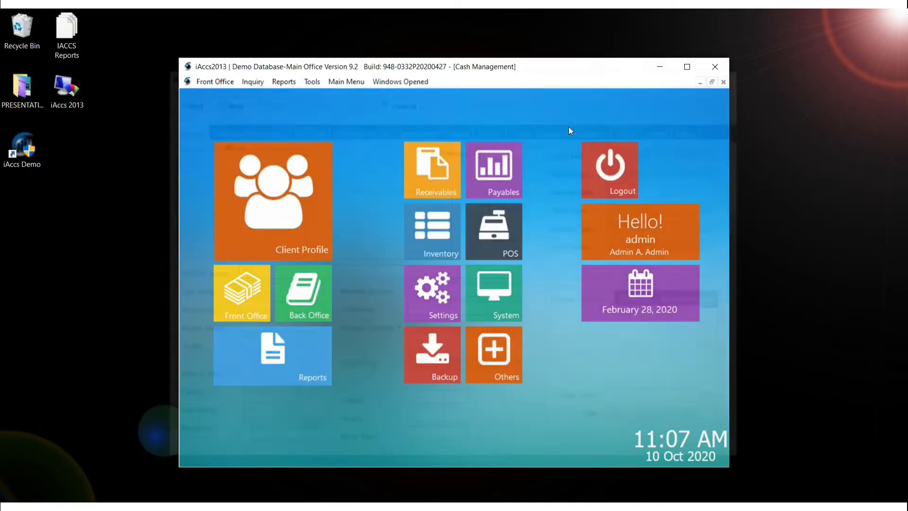
{"action": "left_click", "coordinate": [430, 183]}
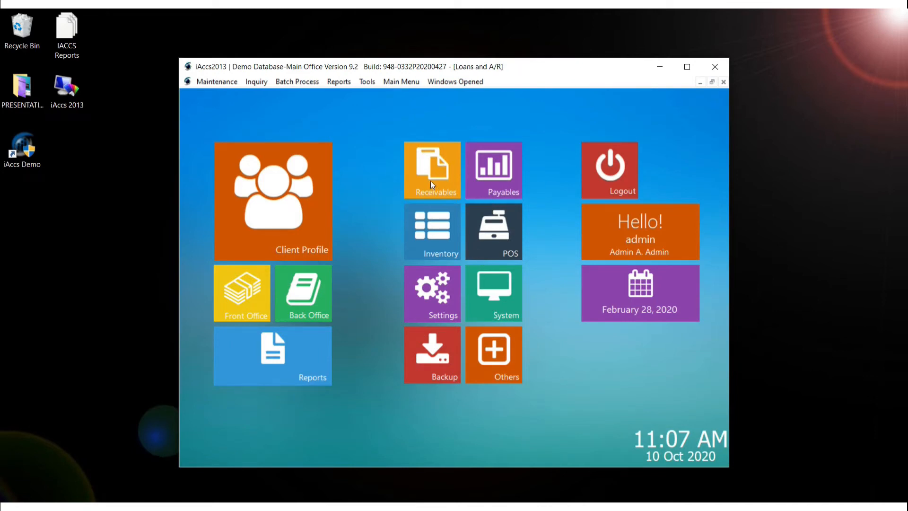
{"action": "left_click", "coordinate": [217, 81]}
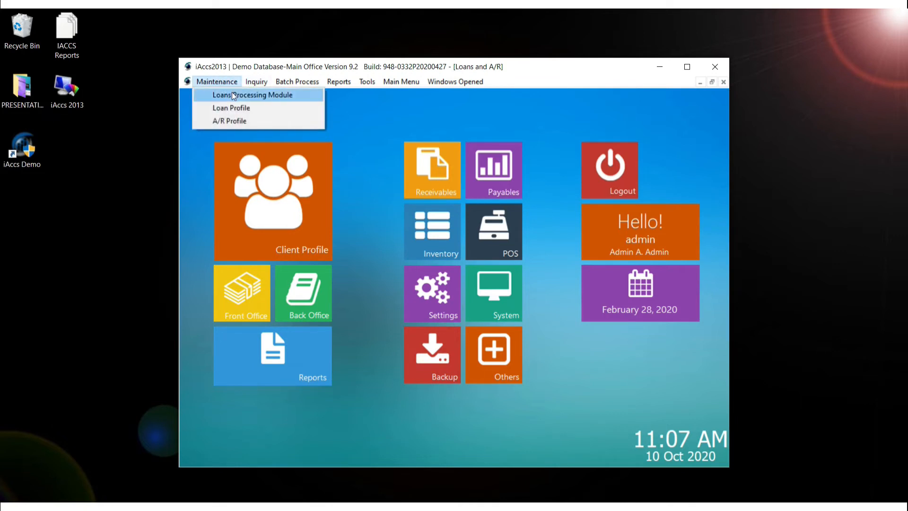
{"action": "left_click", "coordinate": [254, 94]}
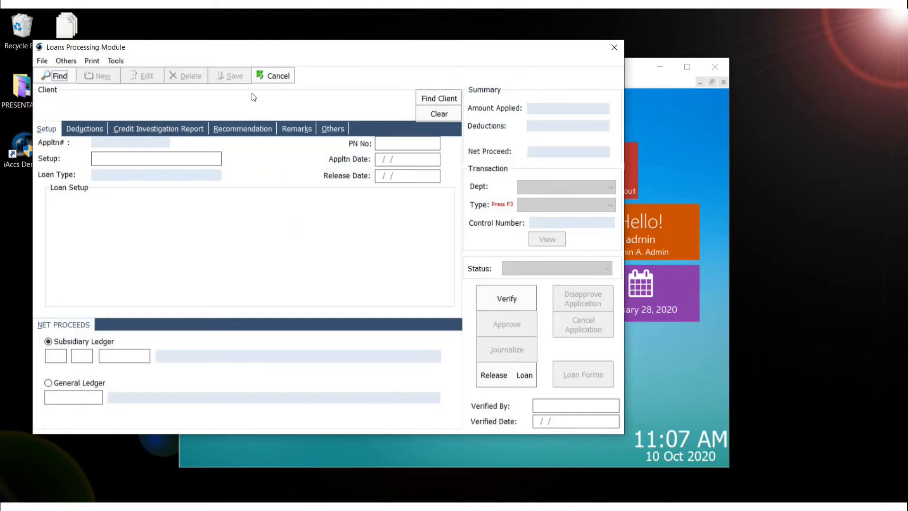
Step: Load the client with the existing name filter and start a new loan application with transaction type Cash Voucher
{"action": "left_click", "coordinate": [429, 99]}
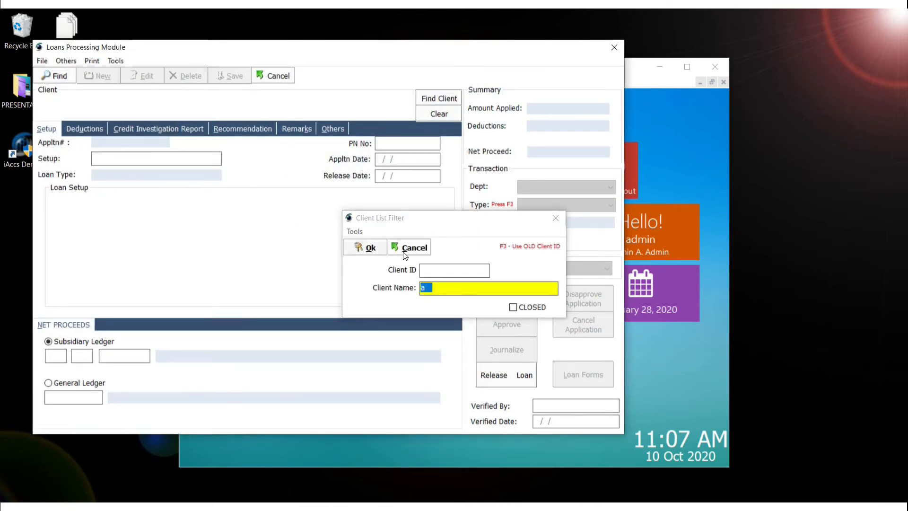
{"action": "key", "text": "Return"}
{"action": "key", "text": "Return"}
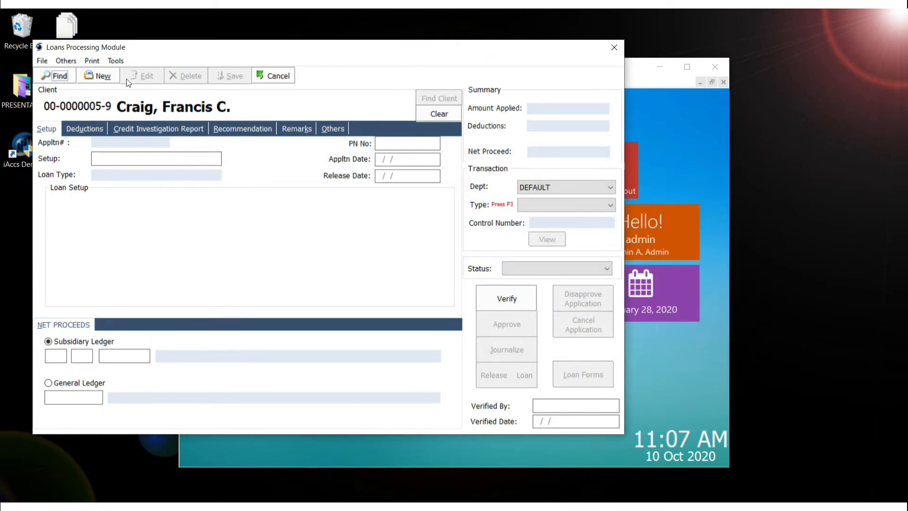
{"action": "left_click", "coordinate": [109, 78]}
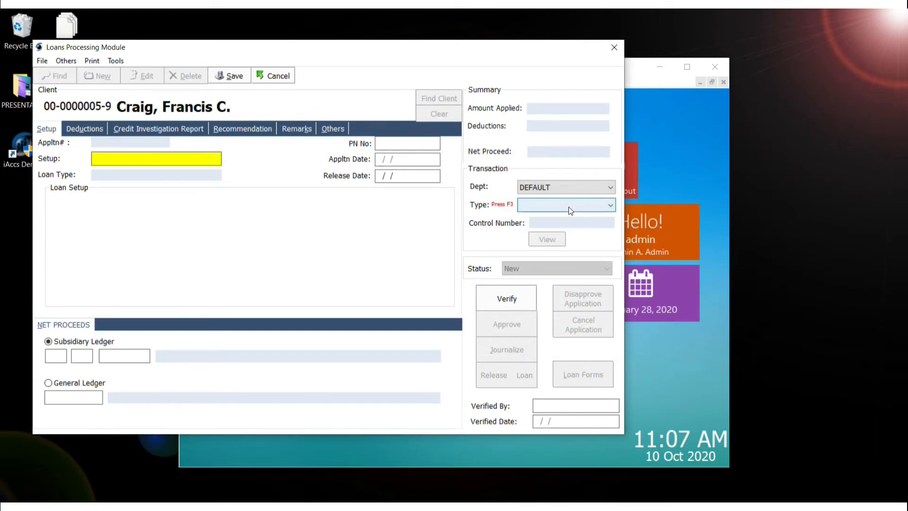
{"action": "left_click", "coordinate": [569, 206]}
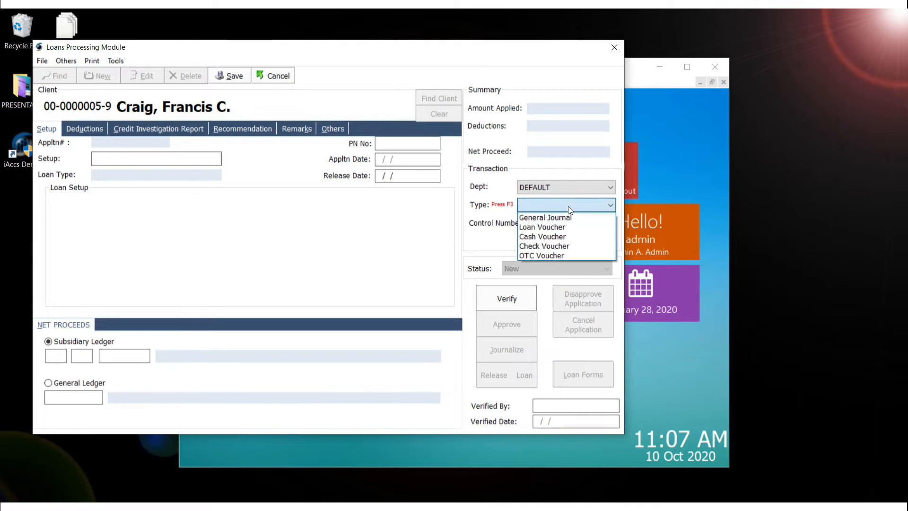
{"action": "left_click", "coordinate": [578, 238]}
Step: Set the application's loan setup to the client's unposted 20,000.00 Regular Loan (RL) dated 02/28/2020
{"action": "left_click", "coordinate": [128, 159]}
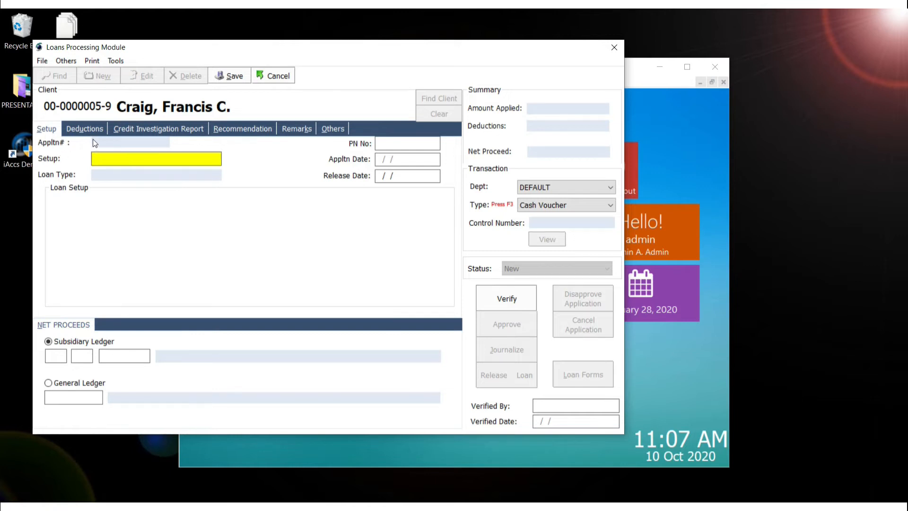
{"action": "key", "text": "Return"}
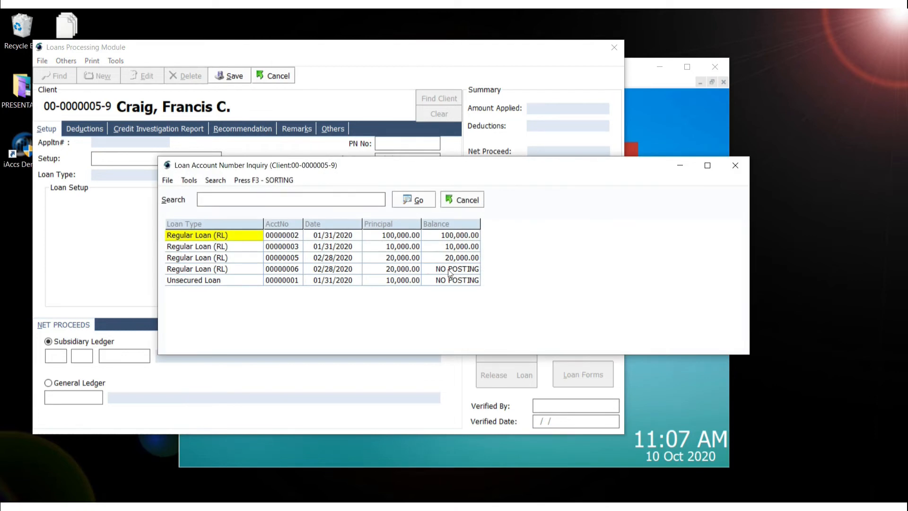
{"action": "left_click", "coordinate": [447, 268]}
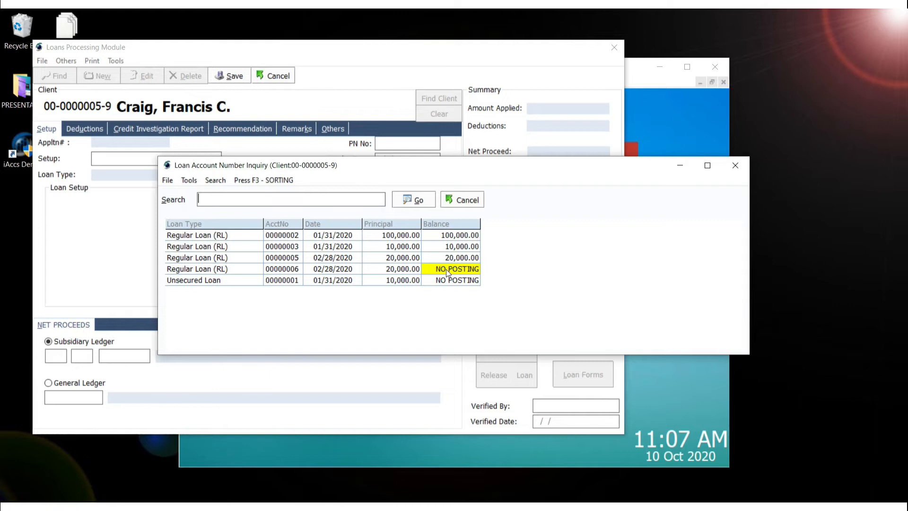
{"action": "double_click", "coordinate": [446, 269]}
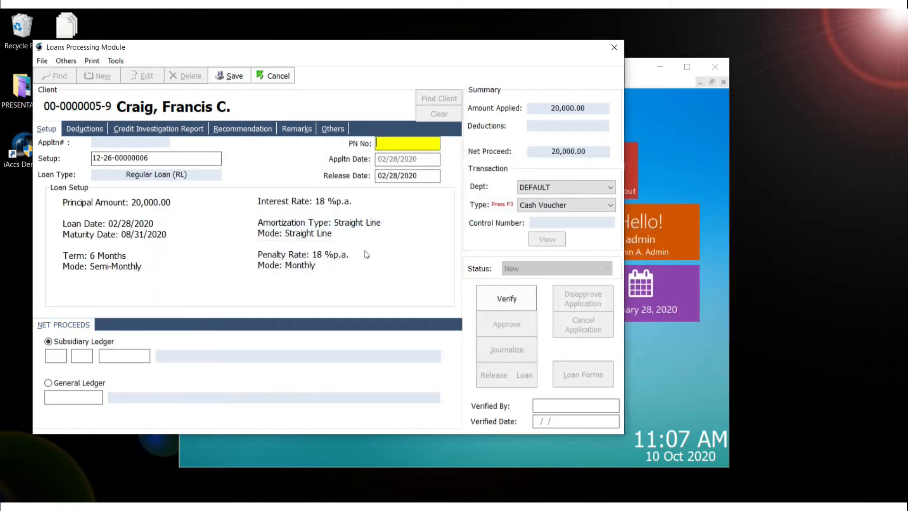
Step: Set the net proceeds' subsidiary ledger class to Misc. Liability (29)
{"action": "left_click", "coordinate": [56, 355]}
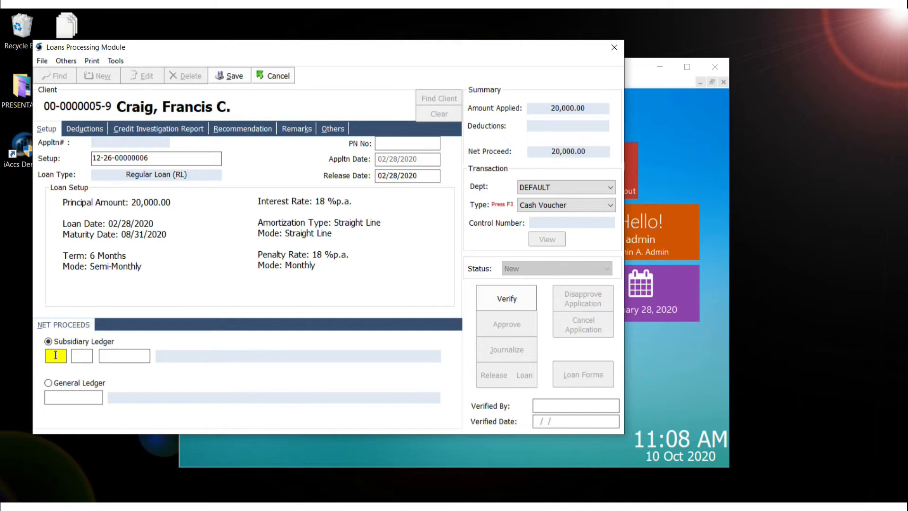
{"action": "key", "text": "F3"}
{"action": "key", "text": "Down"}
{"action": "key", "text": "Down"}
{"action": "key", "text": "Down"}
{"action": "key", "text": "Down"}
{"action": "key", "text": "Up"}
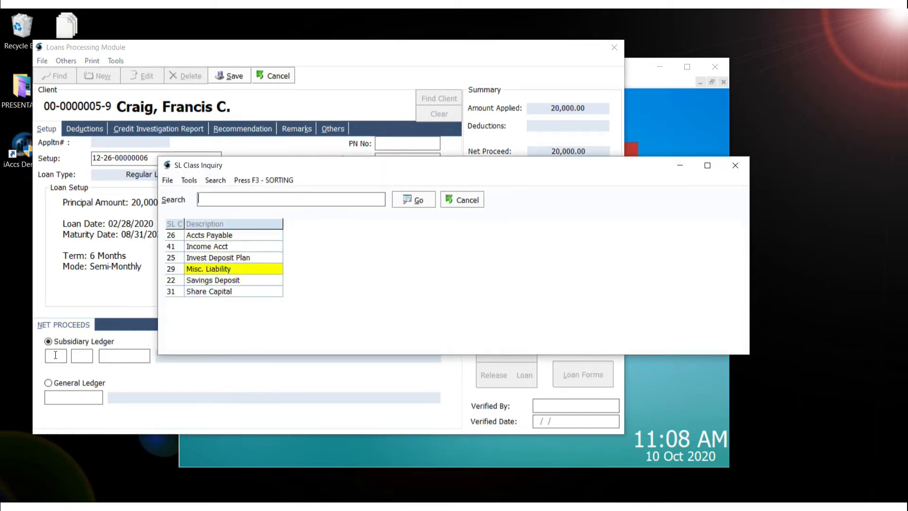
{"action": "key", "text": "Return"}
Step: Set the net proceeds' subsidiary ledger type to Vouchers Payable (2) and choose the client's existing account for it
{"action": "key", "text": "F3"}
{"action": "key", "text": "Down"}
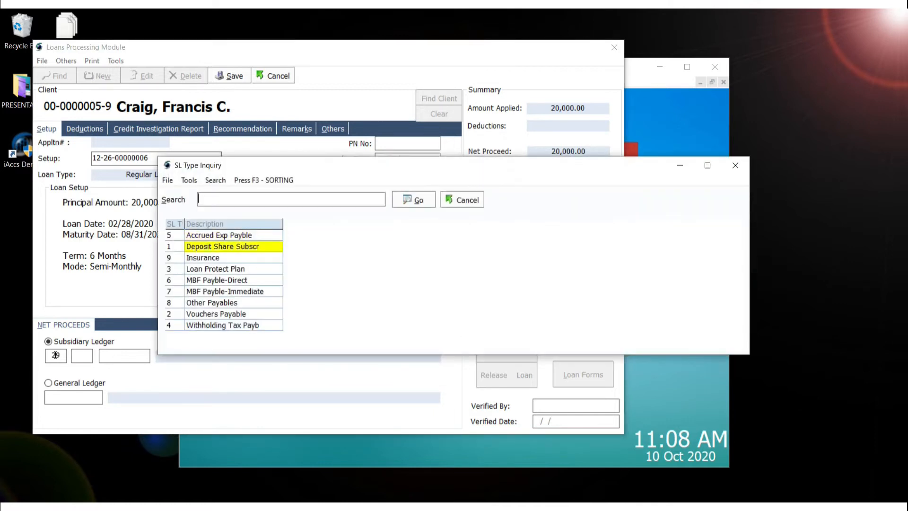
{"action": "key", "text": "Down"}
{"action": "key", "text": "Down"}
{"action": "key", "text": "Down"}
{"action": "key", "text": "Down"}
{"action": "key", "text": "Down"}
{"action": "key", "text": "Down"}
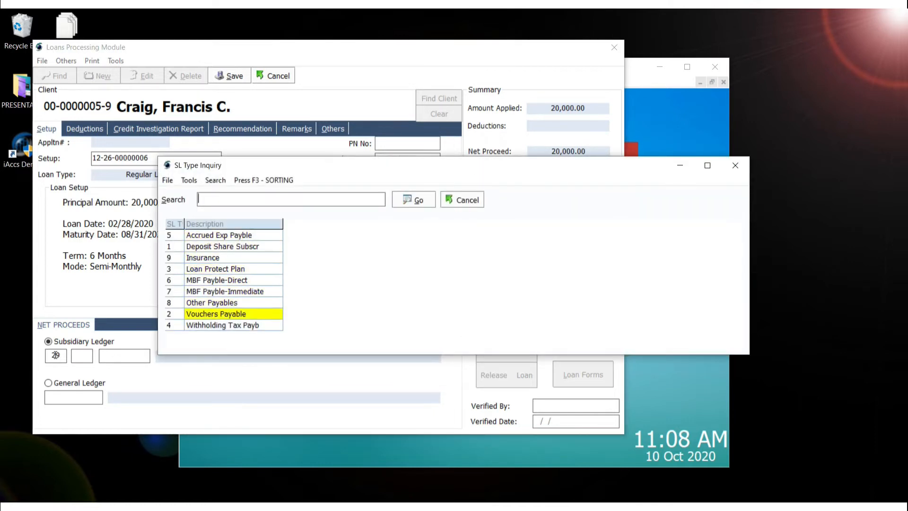
{"action": "key", "text": "Return"}
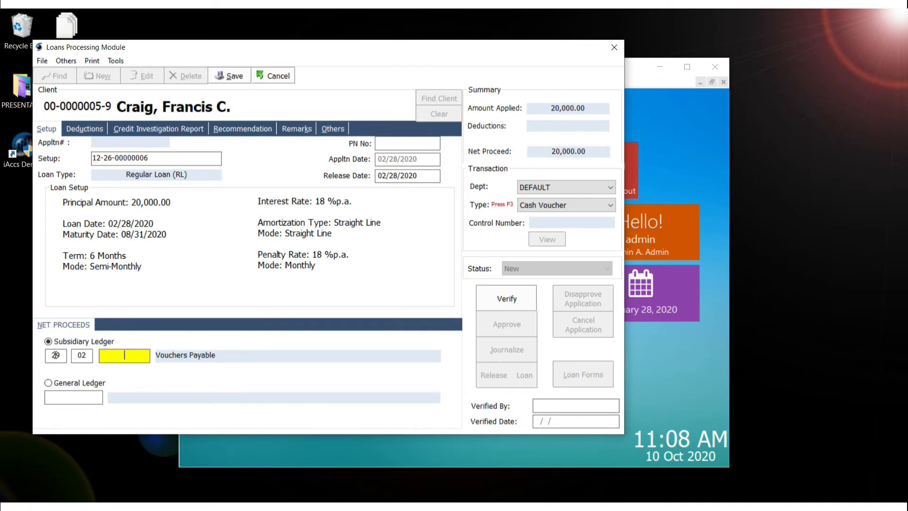
{"action": "key", "text": "F3"}
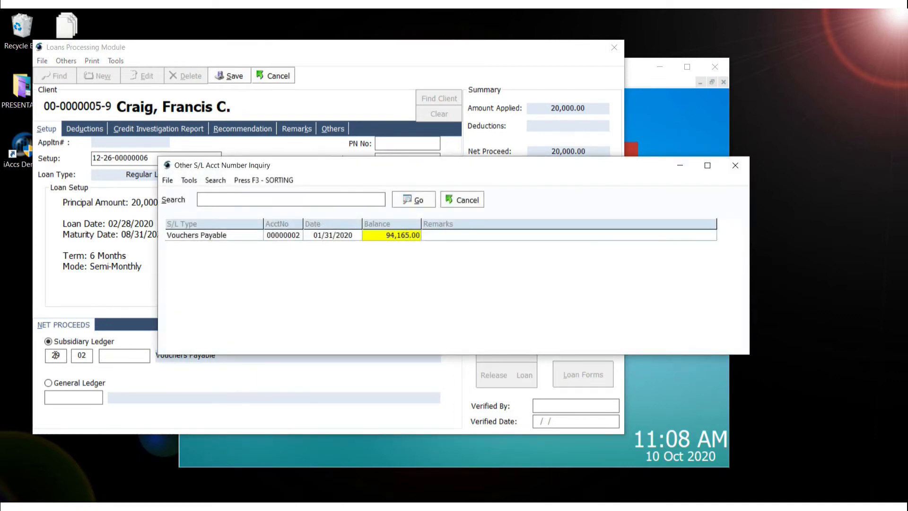
{"action": "key", "text": "Return"}
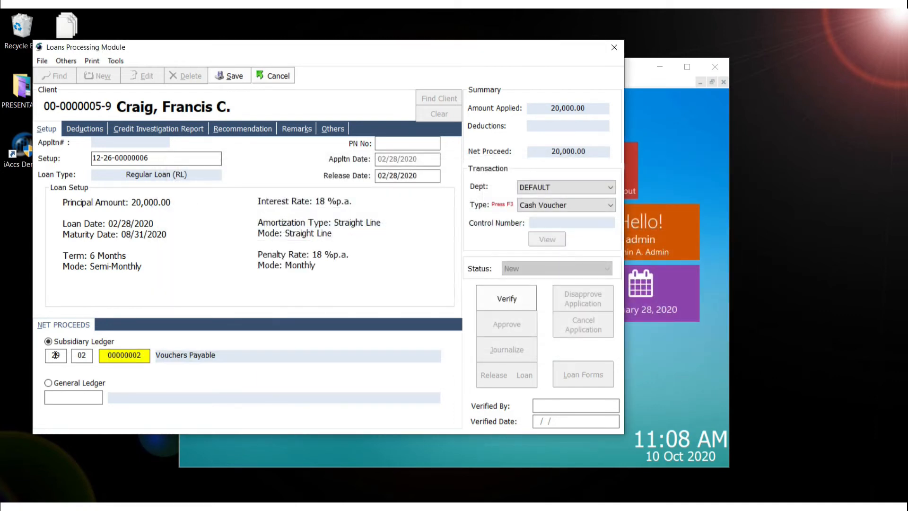
Step: Load the Regular Loan (RL) deduction group into the application and review the amounts of its deductions
{"action": "left_click", "coordinate": [82, 128]}
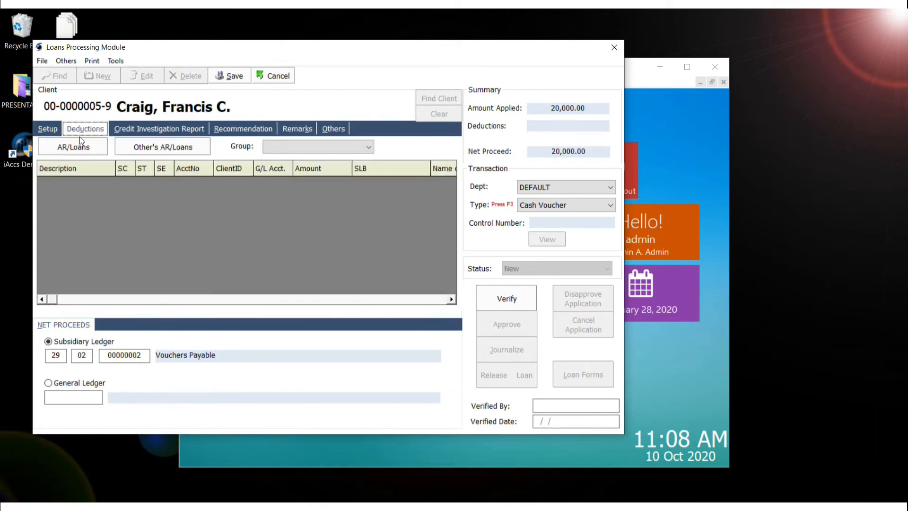
{"action": "left_click", "coordinate": [303, 143]}
{"action": "left_click", "coordinate": [308, 158]}
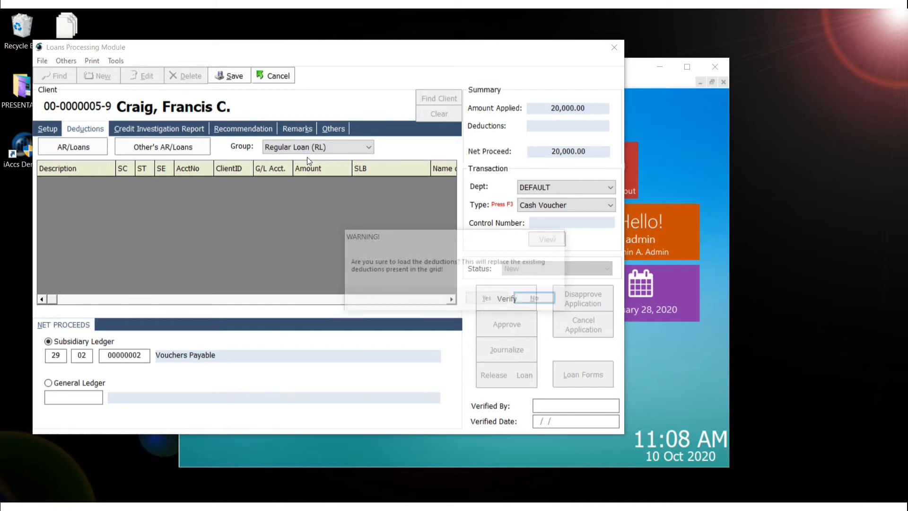
{"action": "key", "text": "Left"}
{"action": "key", "text": "Return"}
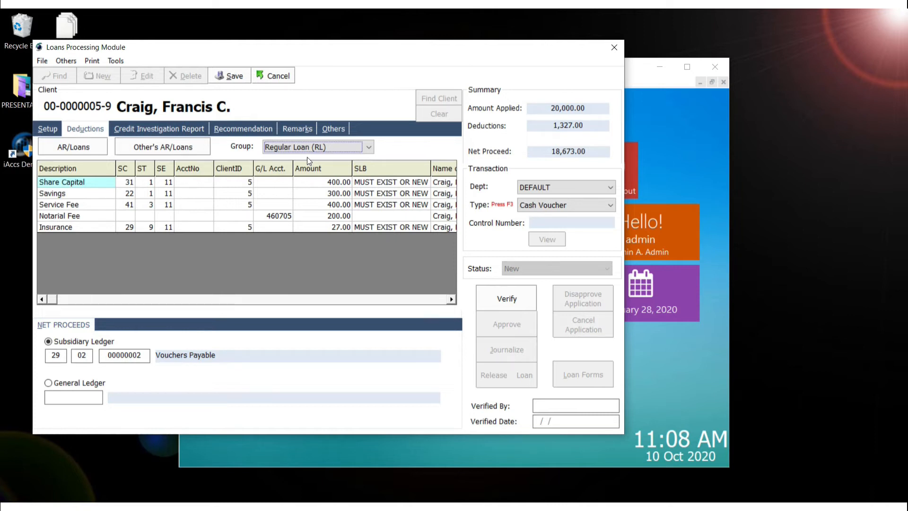
{"action": "left_click", "coordinate": [312, 194]}
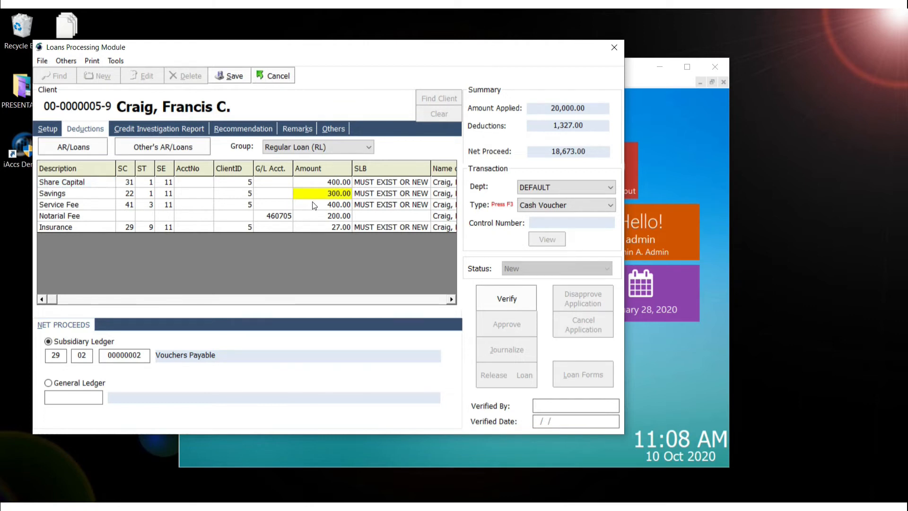
{"action": "left_click", "coordinate": [314, 204]}
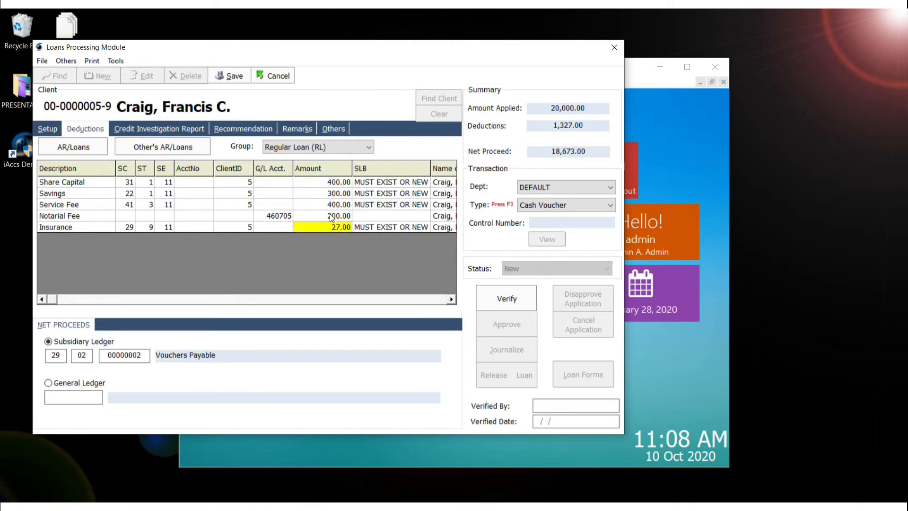
{"action": "left_click", "coordinate": [333, 214]}
{"action": "left_click", "coordinate": [339, 227]}
Step: Enter "Sample" as both the credit investigation report and the recommendation, and save the loan application
{"action": "left_click", "coordinate": [174, 130]}
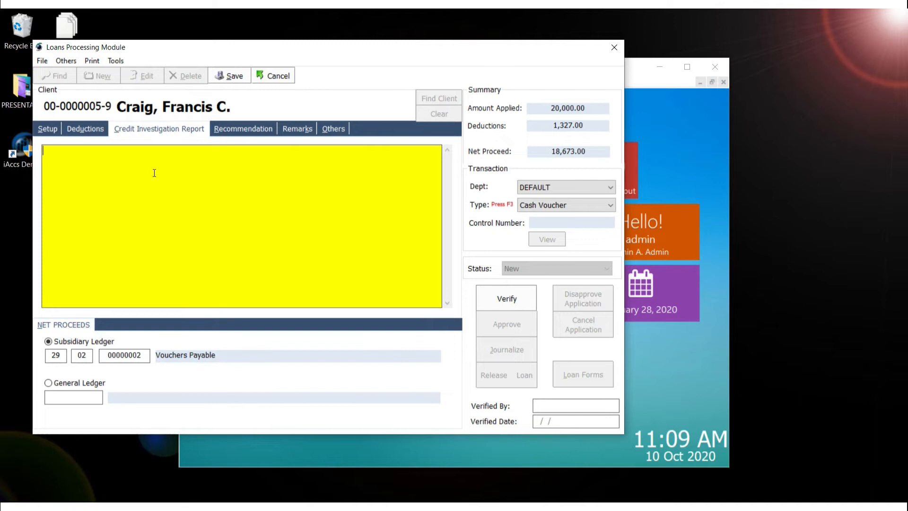
{"action": "type", "text": "SAmple"}
{"action": "key", "text": "Tab"}
{"action": "left_click", "coordinate": [243, 128]}
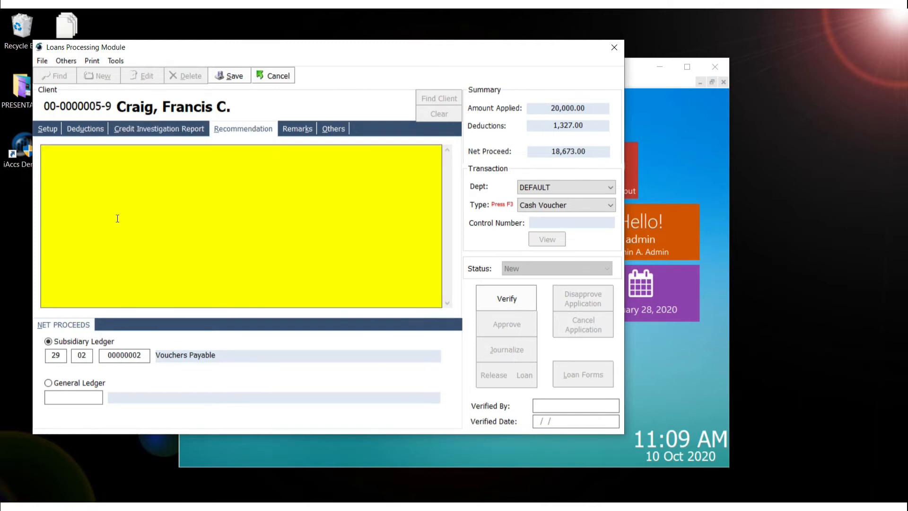
{"action": "type", "text": "Sample"}
{"action": "left_click", "coordinate": [225, 72]}
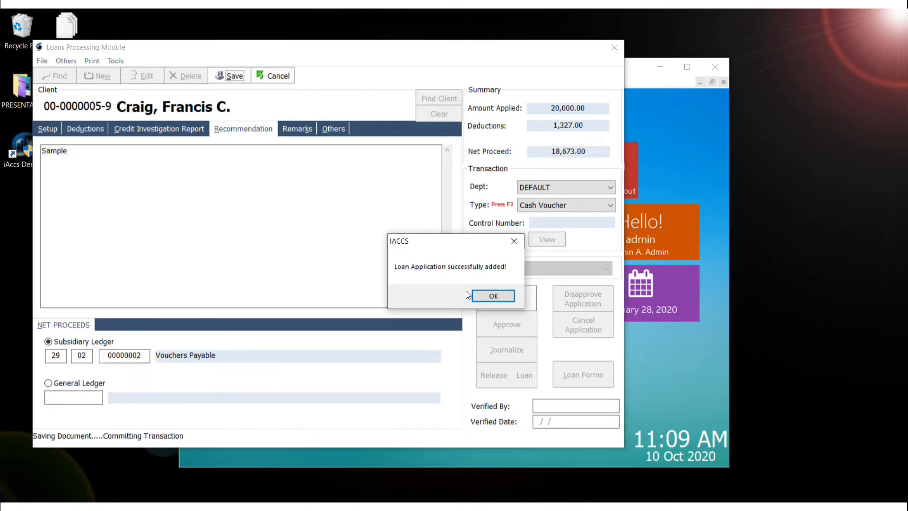
{"action": "left_click", "coordinate": [494, 296]}
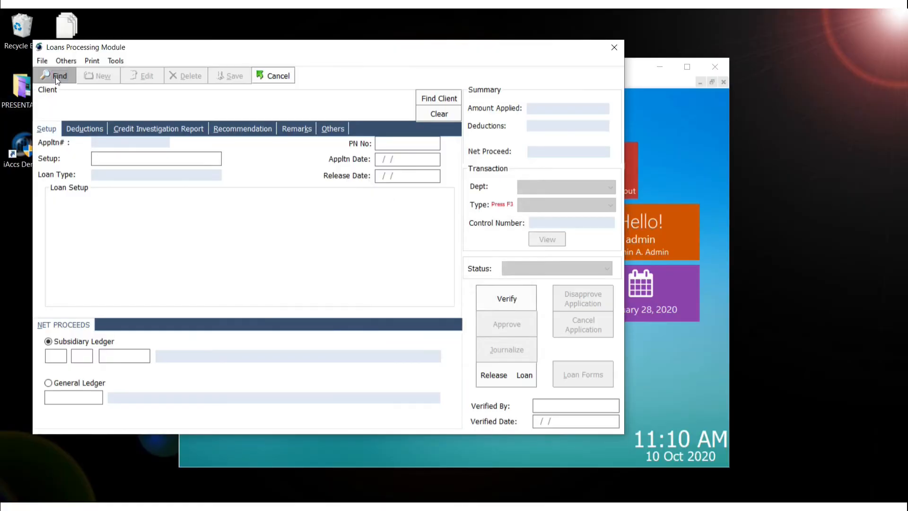
Step: Retrieve the client's Regular Loan application with status New, dated within 02/01/2020 to 02/28/2020, and verify it
{"action": "left_click", "coordinate": [55, 77]}
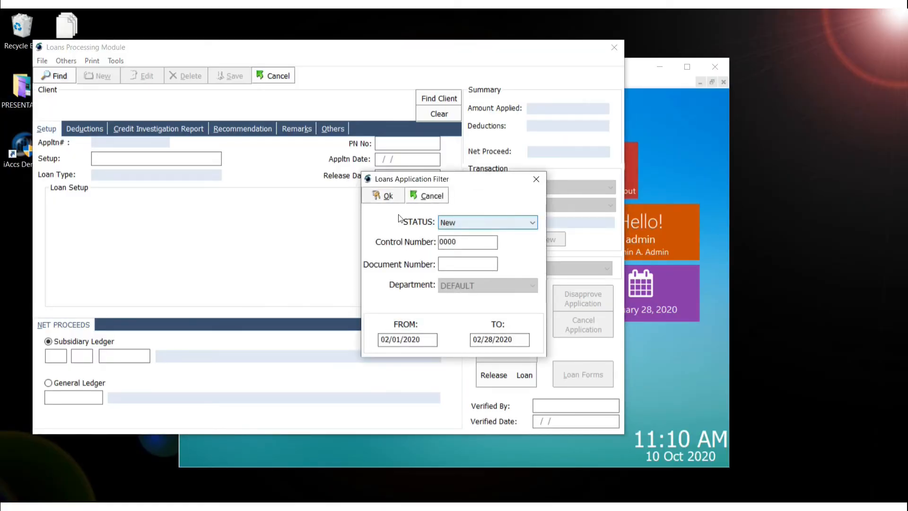
{"action": "left_click", "coordinate": [378, 201]}
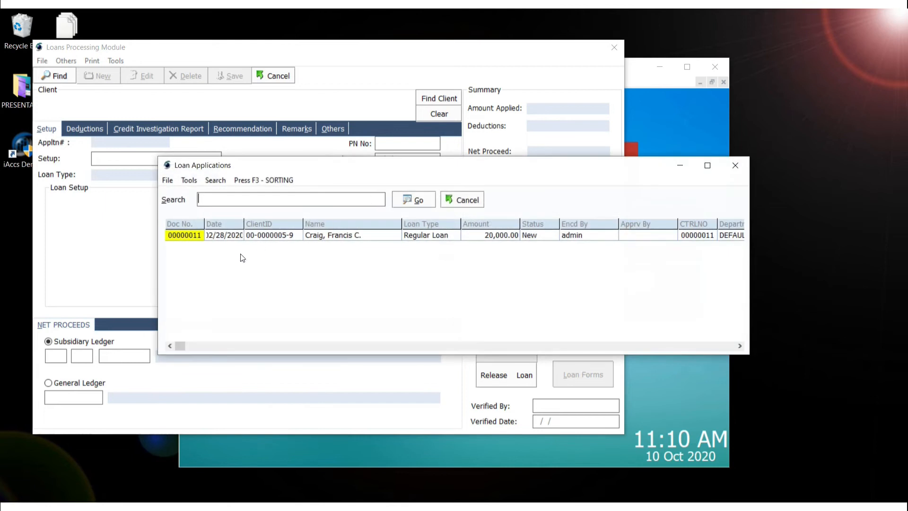
{"action": "double_click", "coordinate": [379, 240]}
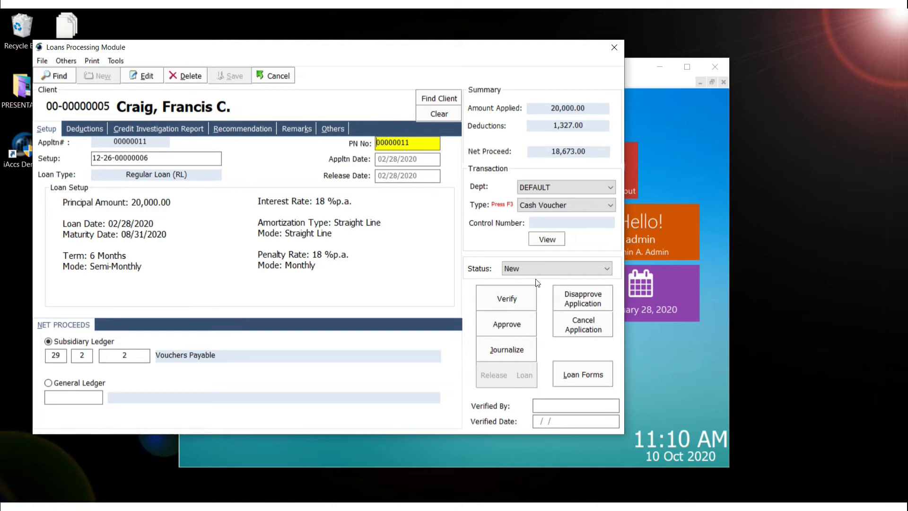
{"action": "left_click", "coordinate": [507, 301]}
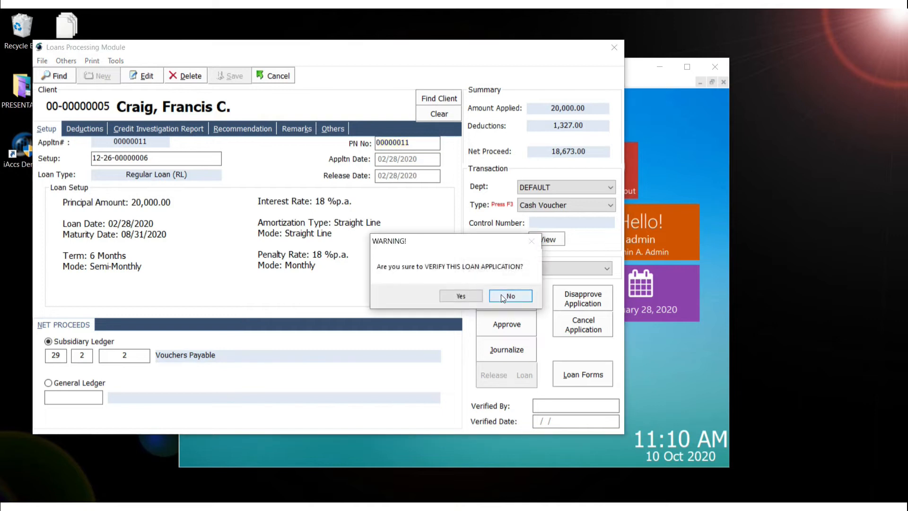
{"action": "left_click", "coordinate": [468, 299]}
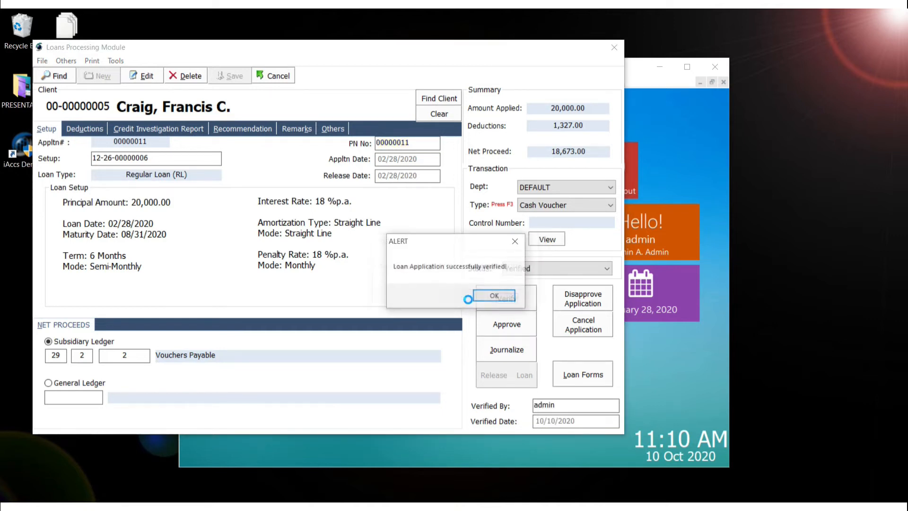
{"action": "left_click", "coordinate": [494, 293]}
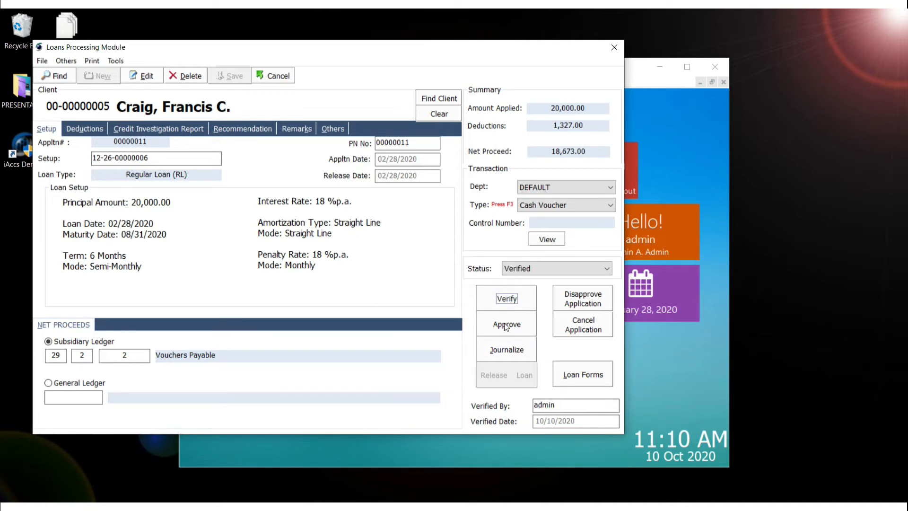
Step: Approve the verified Regular Loan application and journalize it as a Cash Voucher under the DEFAULT department
{"action": "left_click", "coordinate": [507, 326]}
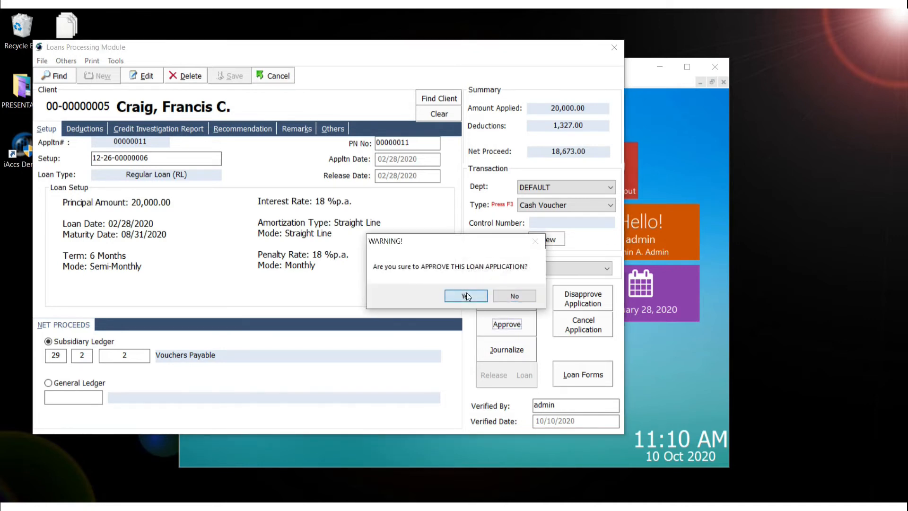
{"action": "left_click", "coordinate": [467, 294]}
{"action": "left_click", "coordinate": [495, 295]}
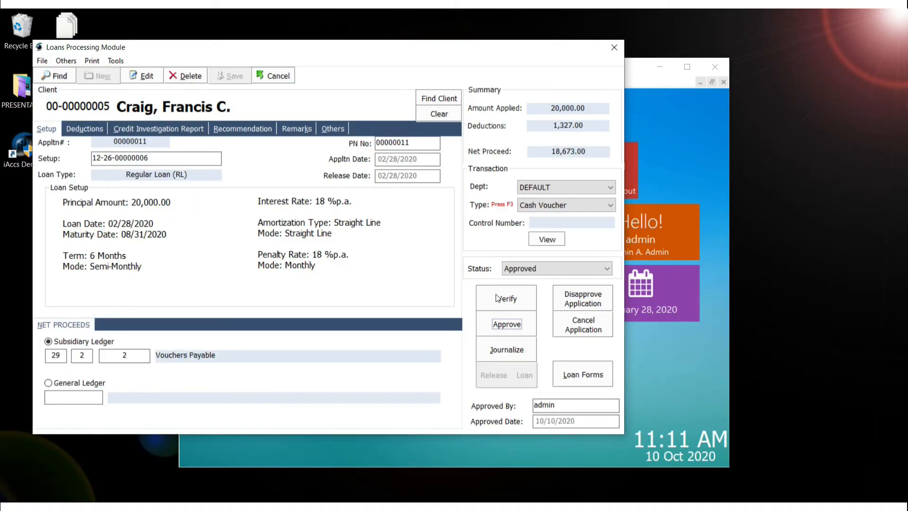
{"action": "left_click", "coordinate": [515, 354]}
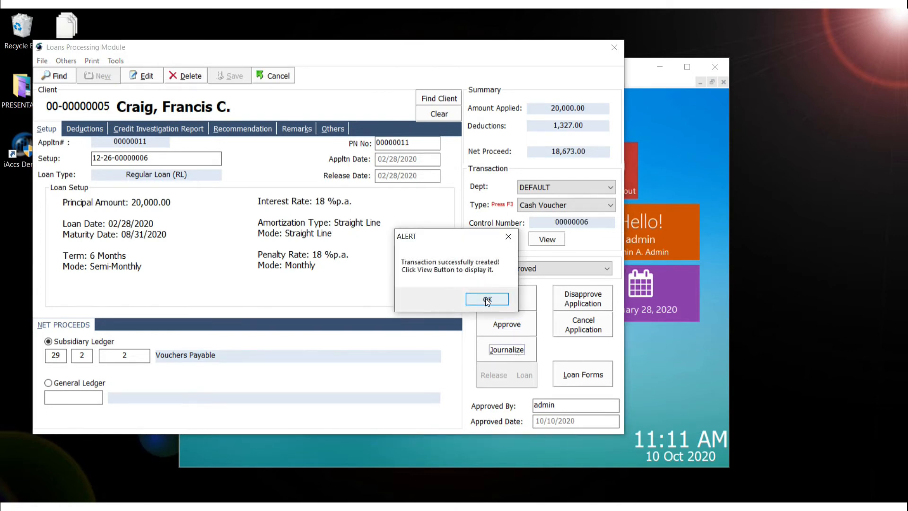
{"action": "left_click", "coordinate": [487, 299]}
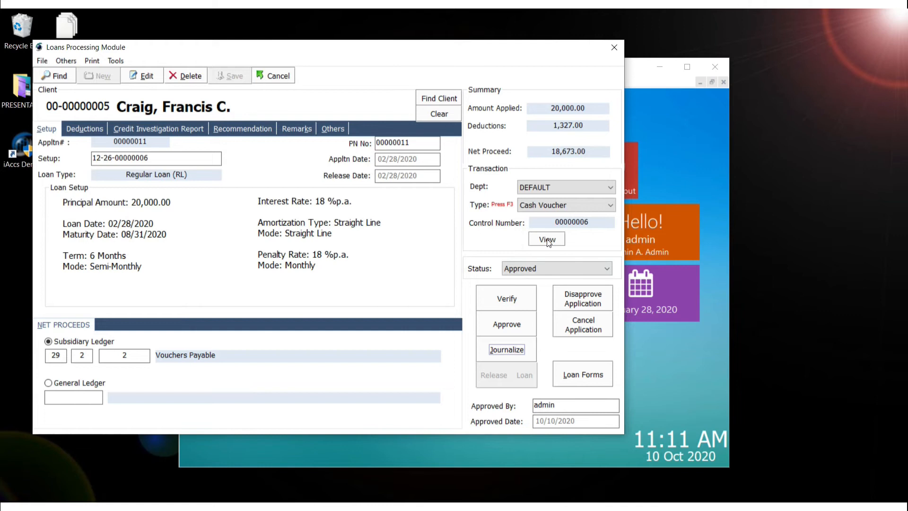
Step: View the loan's cash voucher and review its Regular Loan debit, deduction credits and Vouchers Payable credit
{"action": "left_click", "coordinate": [548, 240]}
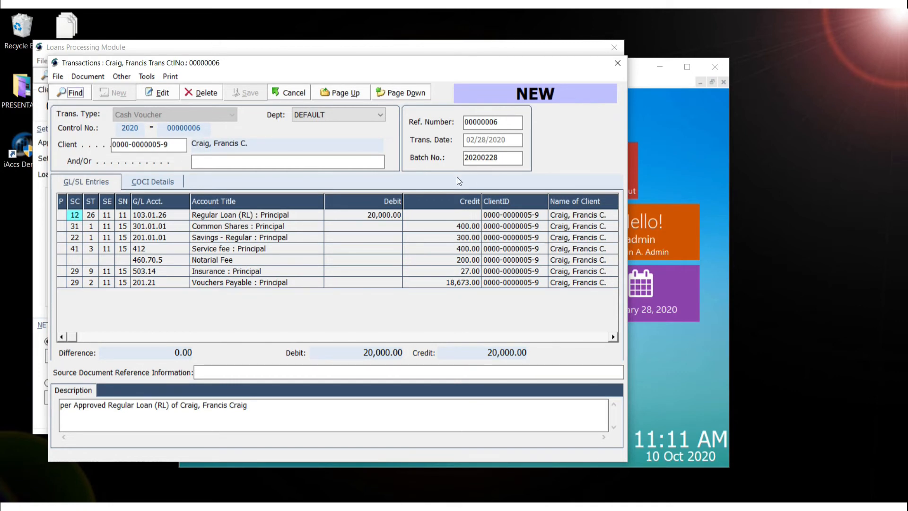
{"action": "left_click", "coordinate": [383, 214]}
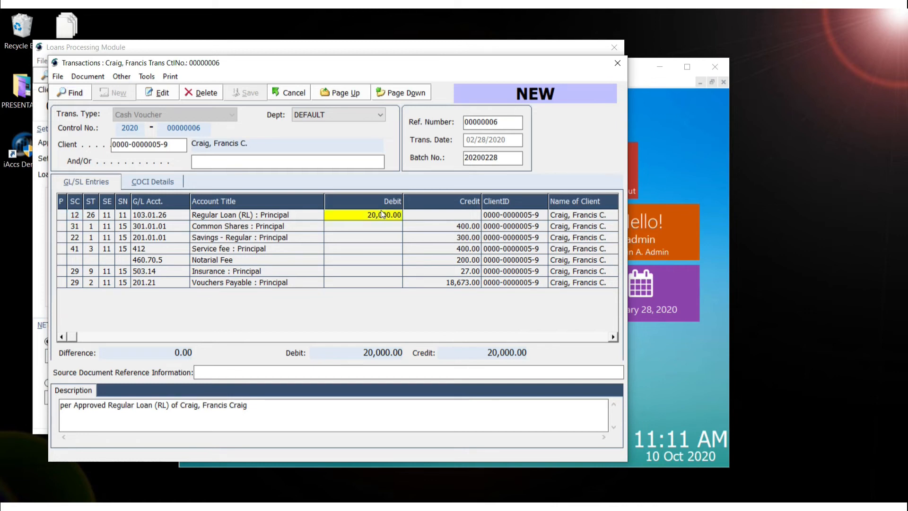
{"action": "left_click", "coordinate": [271, 216]}
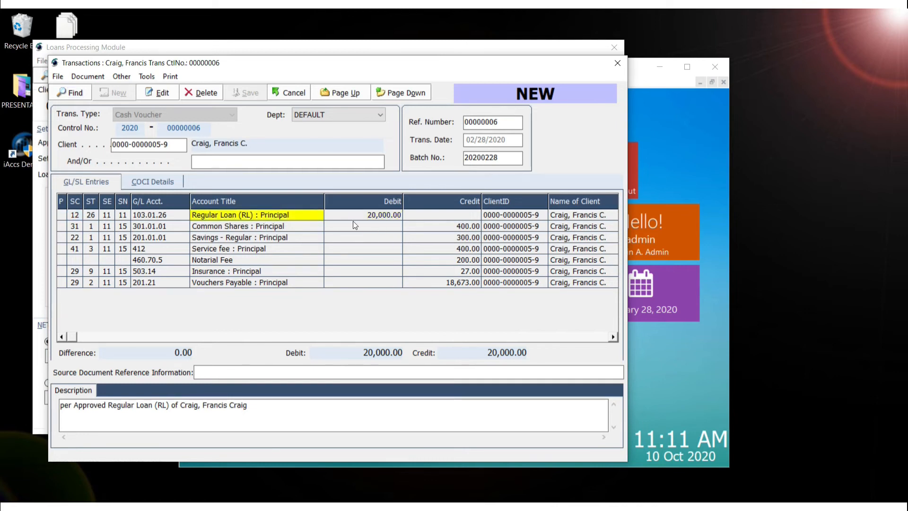
{"action": "left_click_drag", "start_coordinate": [447, 229], "coordinate": [458, 285]}
{"action": "left_click_drag", "start_coordinate": [256, 285], "coordinate": [438, 283]}
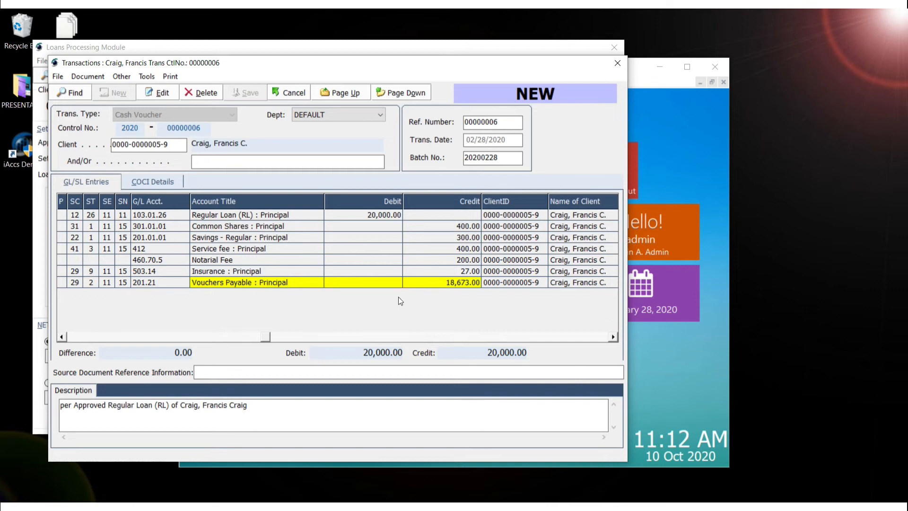
{"action": "left_click", "coordinate": [442, 287]}
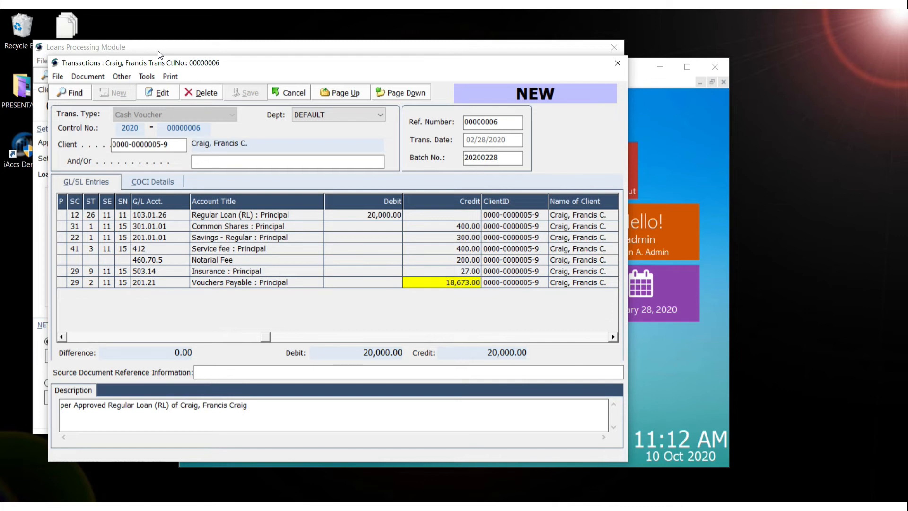
Step: Post the cash voucher for the approved Regular Loan and acknowledge the posting
{"action": "left_click", "coordinate": [85, 77]}
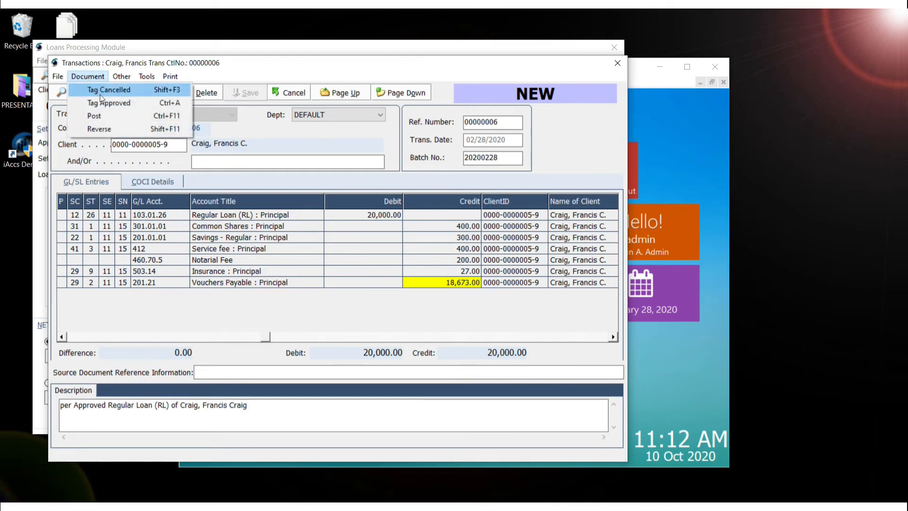
{"action": "left_click", "coordinate": [104, 118]}
{"action": "left_click", "coordinate": [466, 295]}
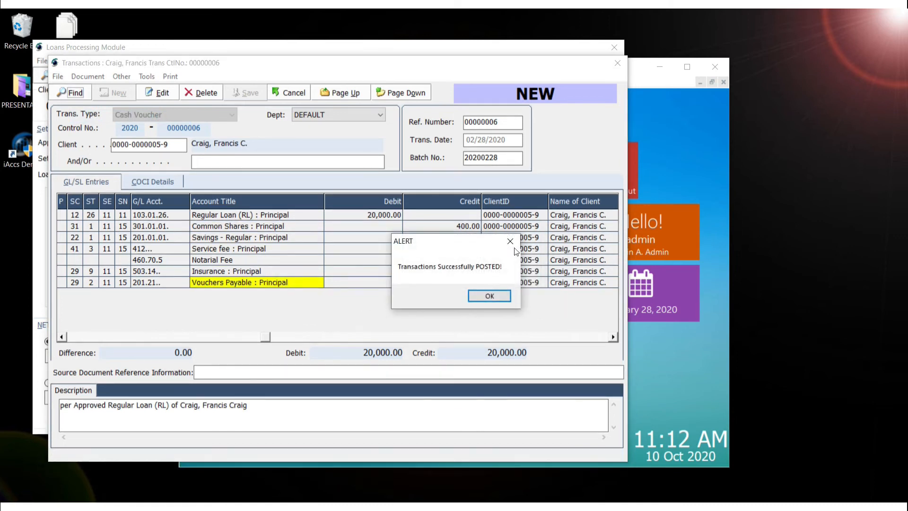
{"action": "left_click_drag", "start_coordinate": [465, 242], "coordinate": [353, 249]}
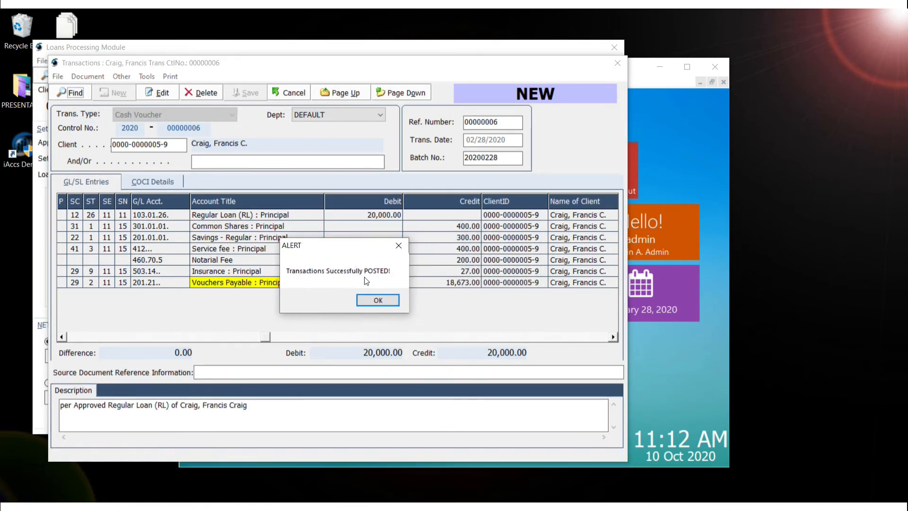
{"action": "left_click", "coordinate": [377, 303]}
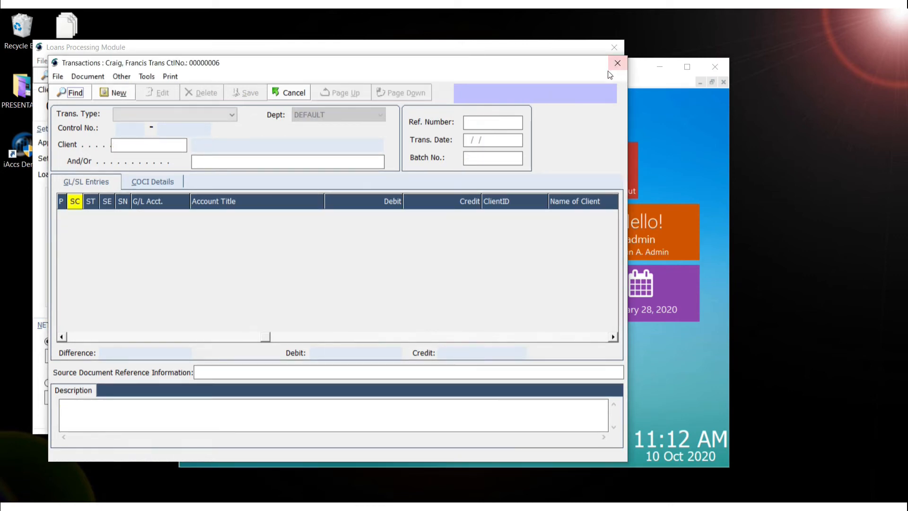
Step: Exit the transaction window and the Loans Processing Module to return to the main screen
{"action": "left_click", "coordinate": [617, 62]}
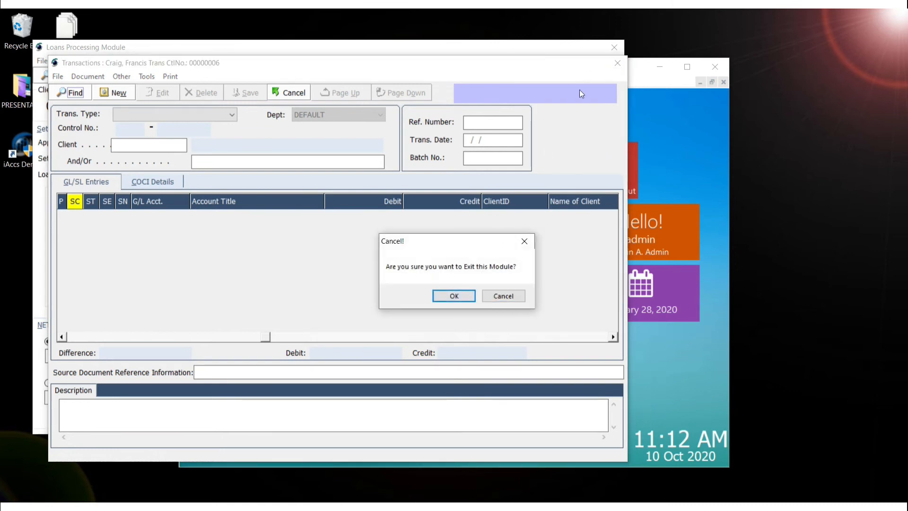
{"action": "left_click", "coordinate": [445, 296]}
{"action": "left_click", "coordinate": [615, 48]}
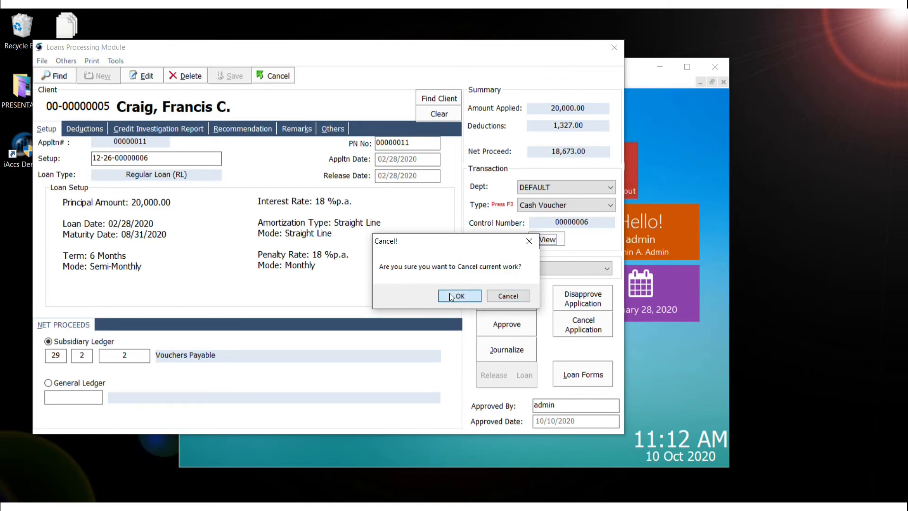
{"action": "left_click", "coordinate": [452, 295]}
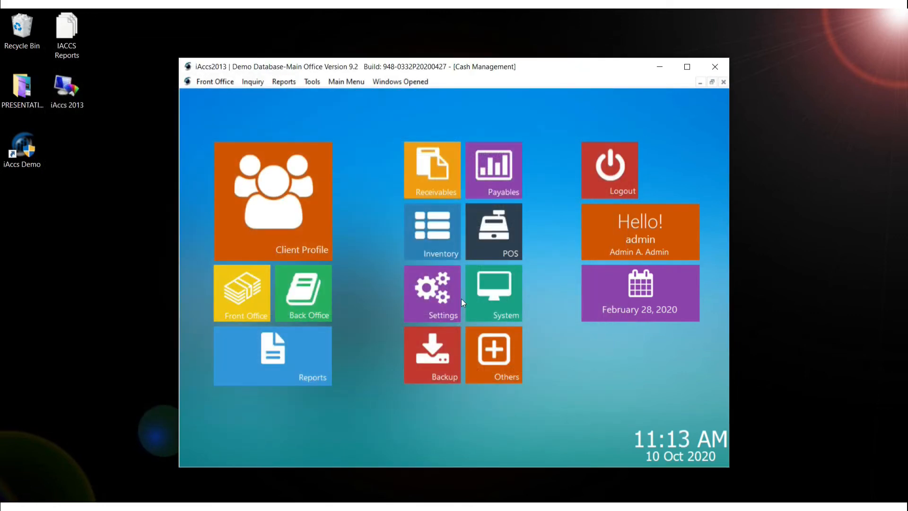
Step: Start a new Misc Disbursement in Front Office Transaction Processing for the loan client
{"action": "left_click", "coordinate": [249, 289]}
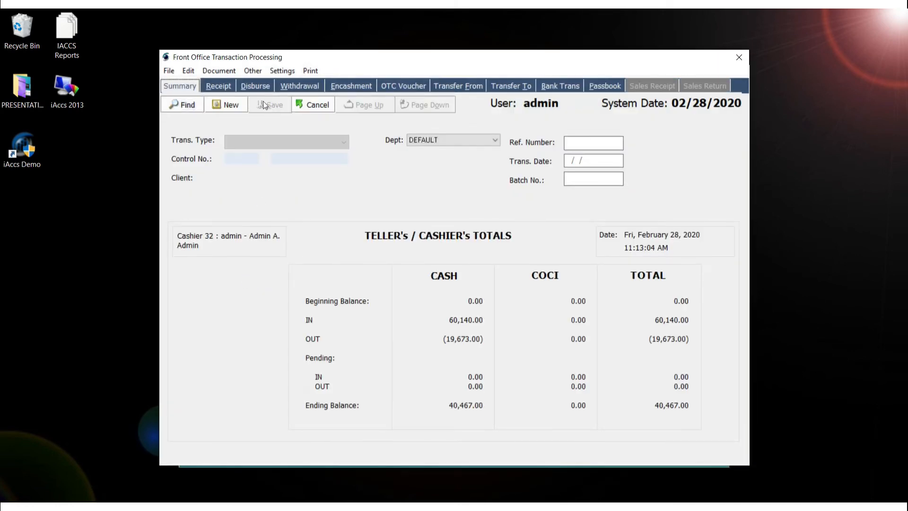
{"action": "left_click", "coordinate": [248, 85]}
{"action": "left_click", "coordinate": [225, 106]}
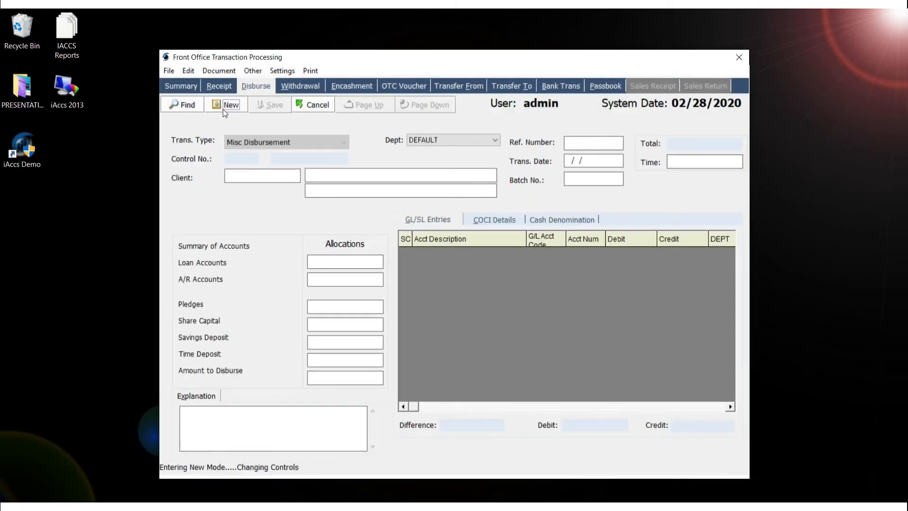
{"action": "key", "text": "Return"}
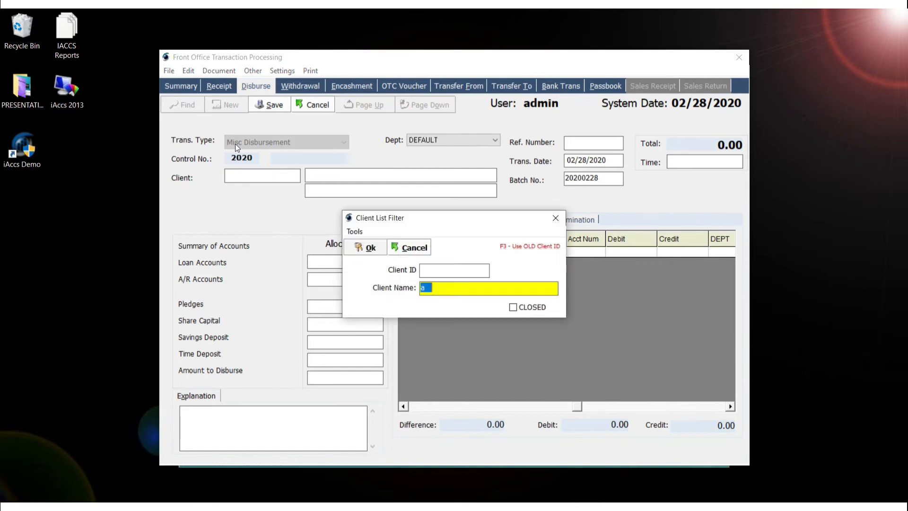
{"action": "key", "text": "Return"}
{"action": "key", "text": "Return"}
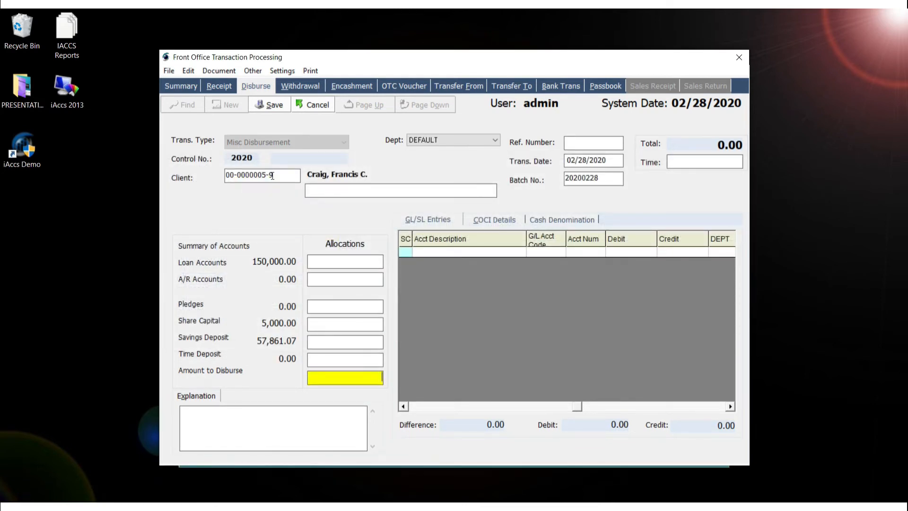
Step: Set the amount to disburse to 18,673 and allocate all of it to the client's existing Vouchers Payable account
{"action": "type", "text": "18673"}
{"action": "key", "text": "Return"}
{"action": "key", "text": "Return"}
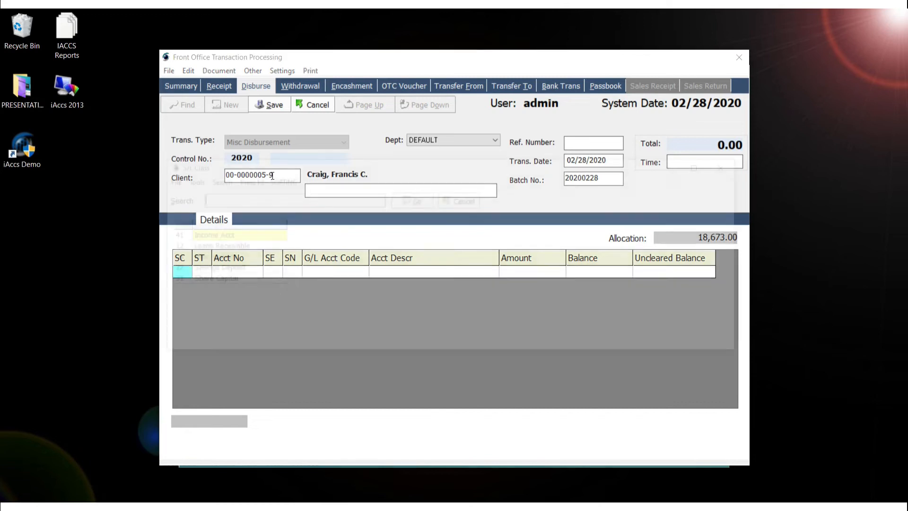
{"action": "key", "text": "Down"}
{"action": "key", "text": "Down"}
{"action": "key", "text": "Down"}
{"action": "key", "text": "Up"}
{"action": "key", "text": "Return"}
{"action": "key", "text": "Down"}
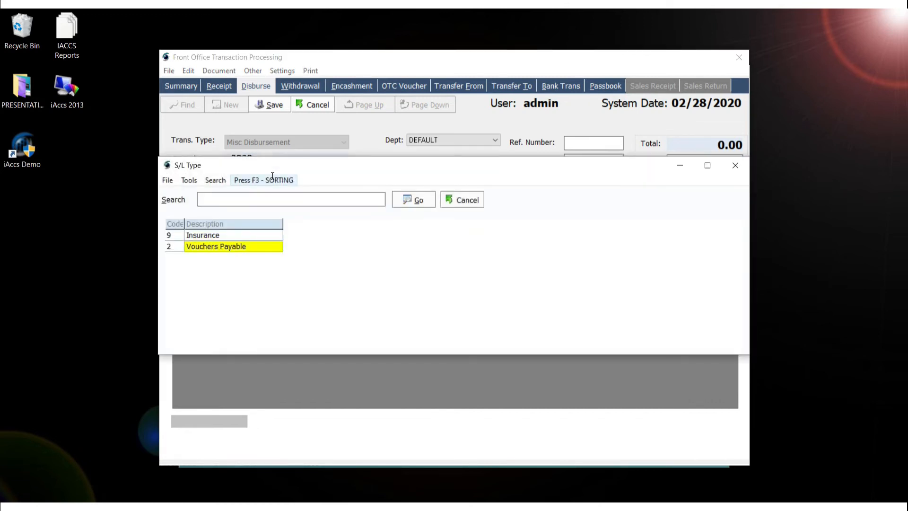
{"action": "key", "text": "Return"}
{"action": "key", "text": "Return"}
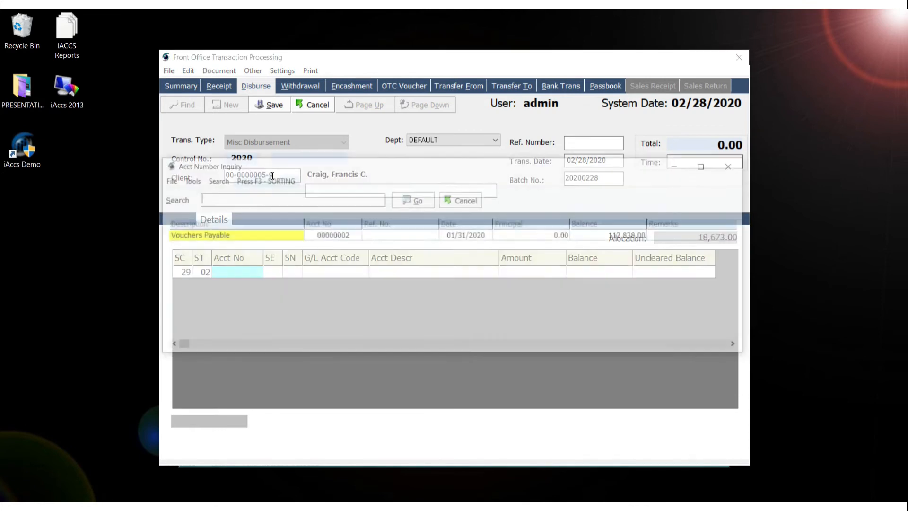
{"action": "key", "text": "Return"}
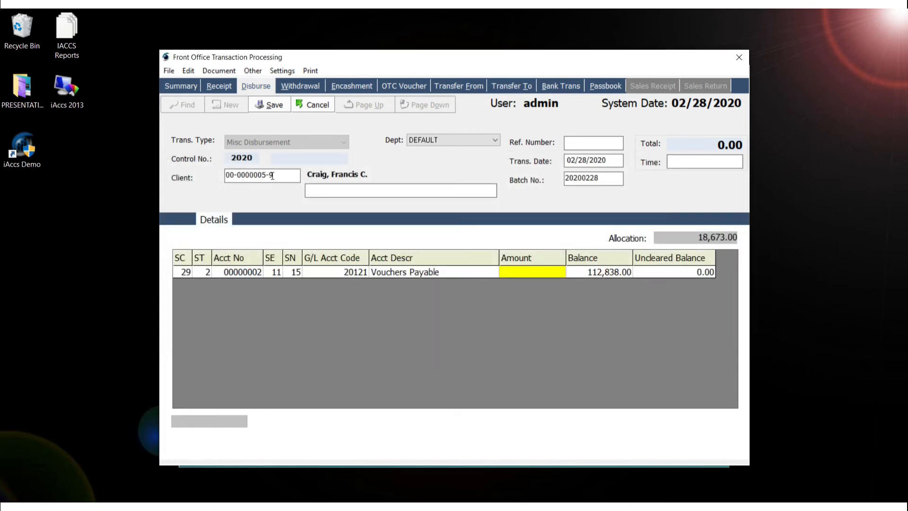
{"action": "key", "text": "Return"}
{"action": "key", "text": "Return"}
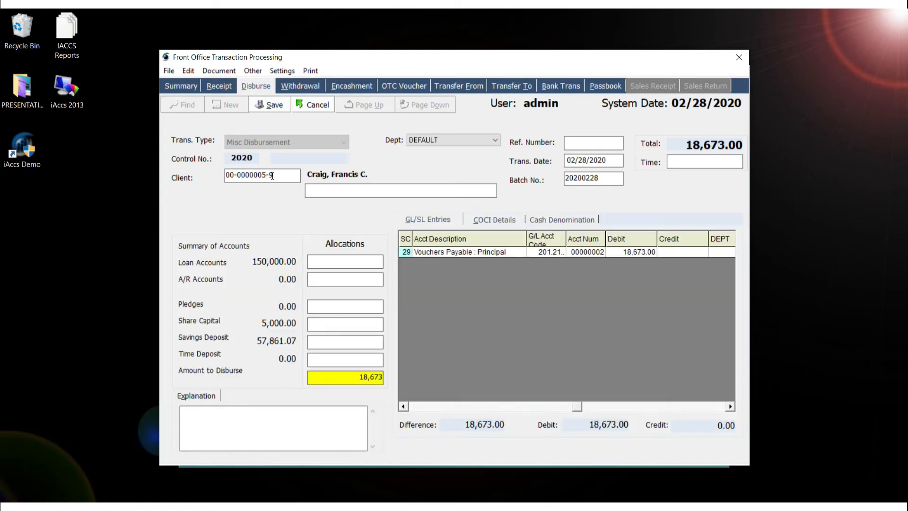
Step: Enter "SAmple Release" as the explanation, keep the reference number at 0, and post the disbursement without printing it
{"action": "key", "text": "Return"}
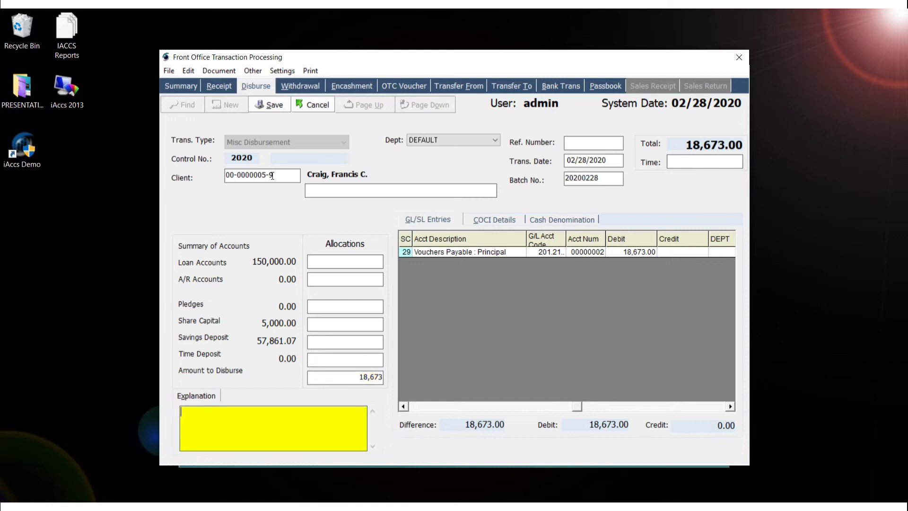
{"action": "type", "text": "SAmple Release"}
{"action": "key", "text": "Return"}
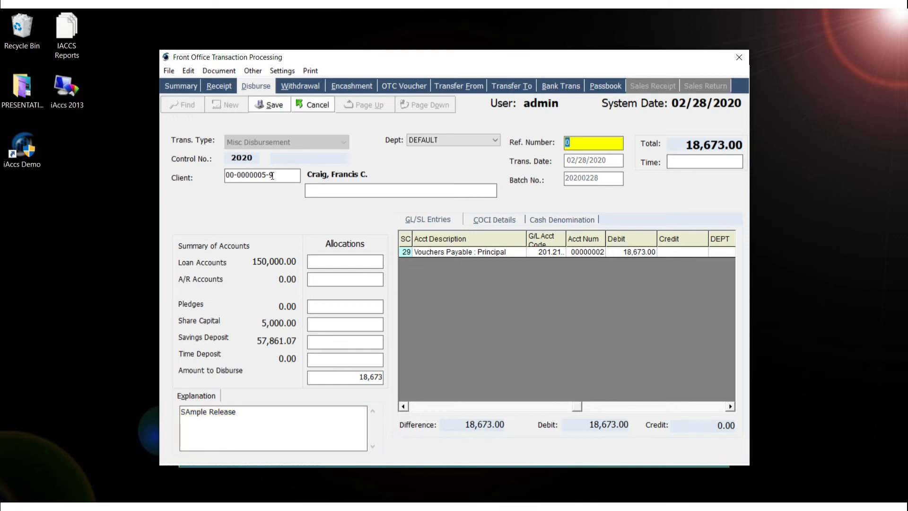
{"action": "key", "text": "Return"}
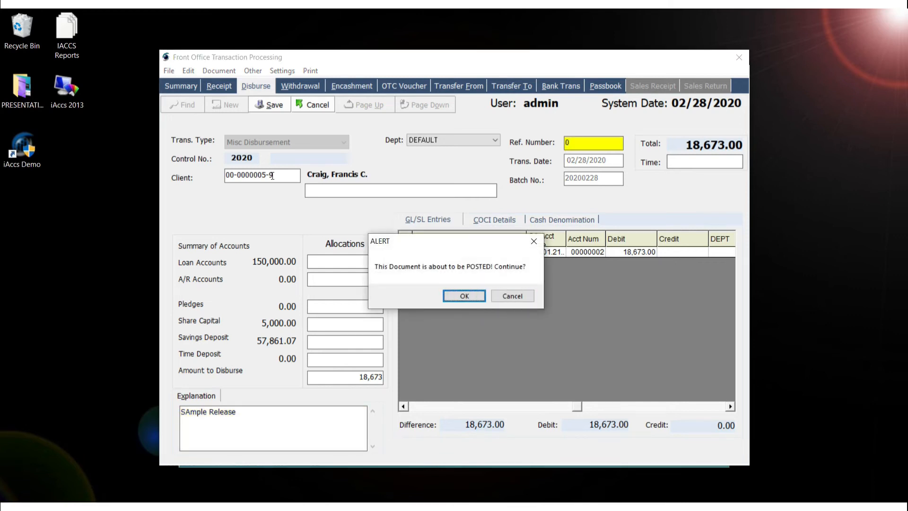
{"action": "key", "text": "Return"}
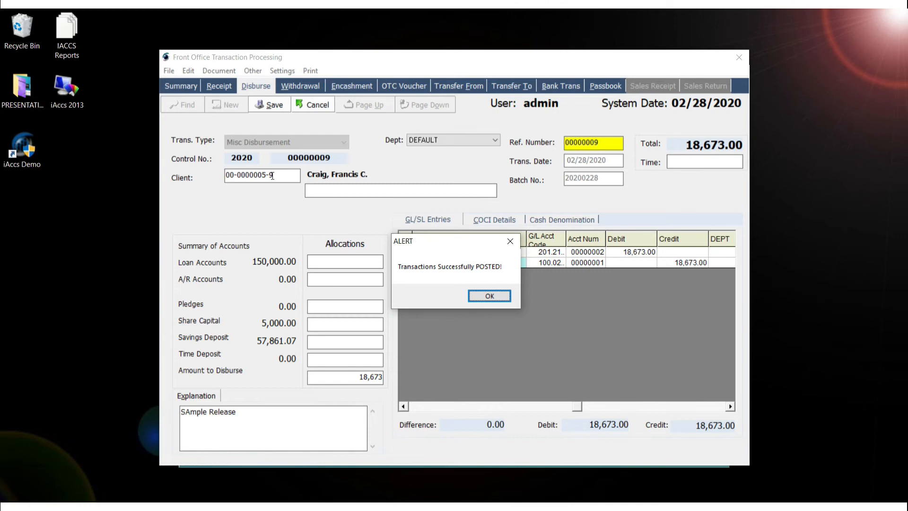
{"action": "key", "text": "Return"}
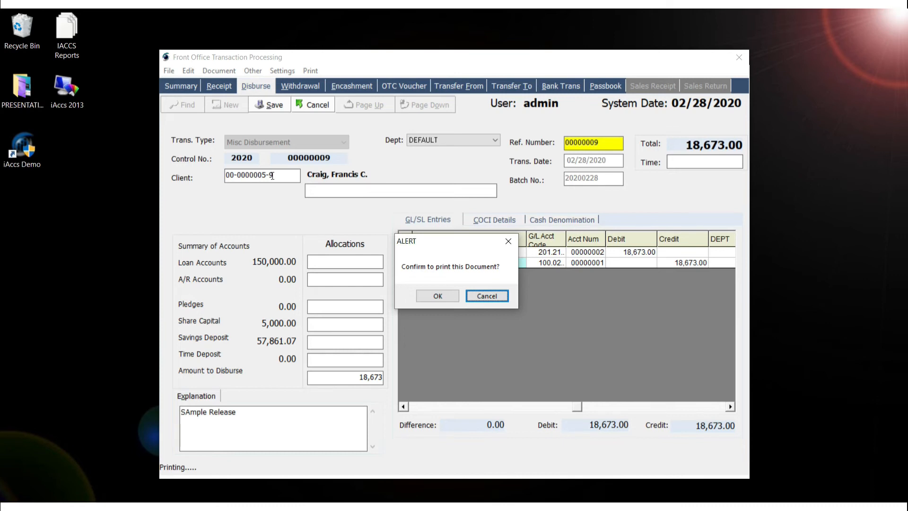
{"action": "key", "text": "Return"}
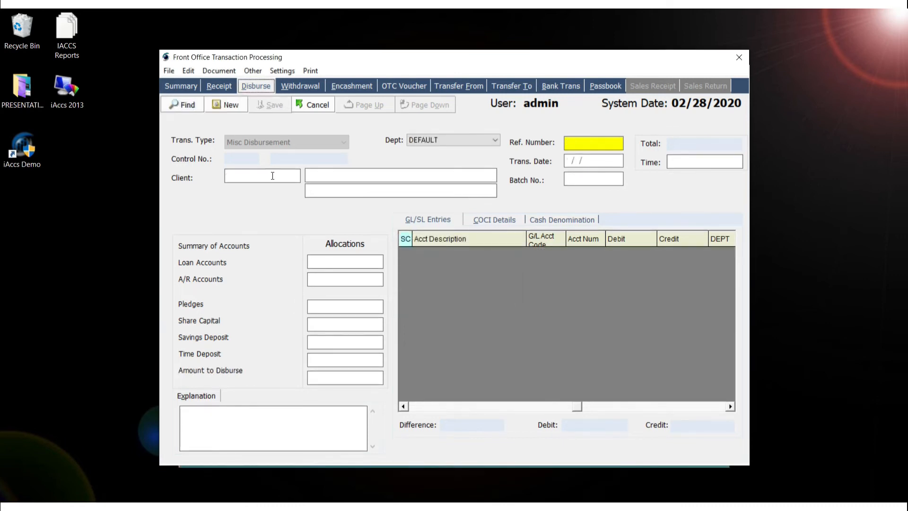
Step: Exit Front Office Transaction Processing and open the loan client's record in Client Profile
{"action": "key", "text": "Escape"}
{"action": "key", "text": "Left"}
{"action": "key", "text": "Return"}
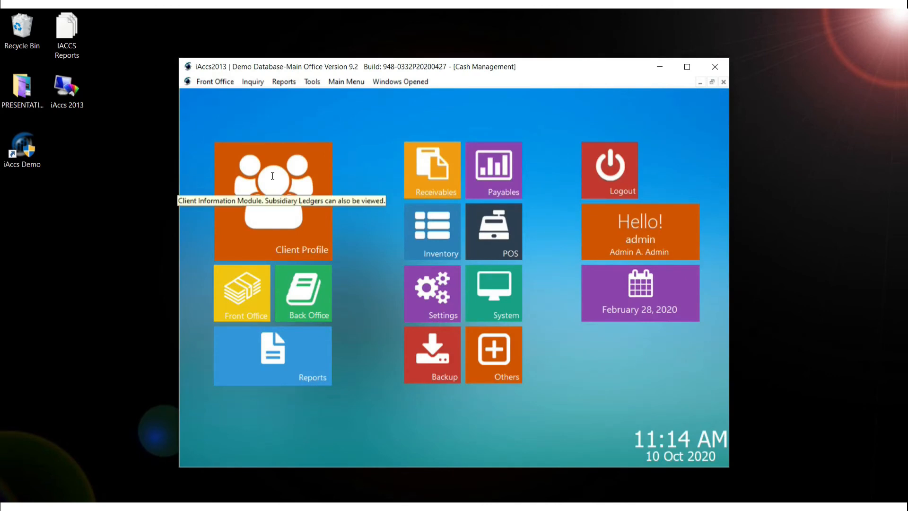
{"action": "left_click", "coordinate": [272, 175]}
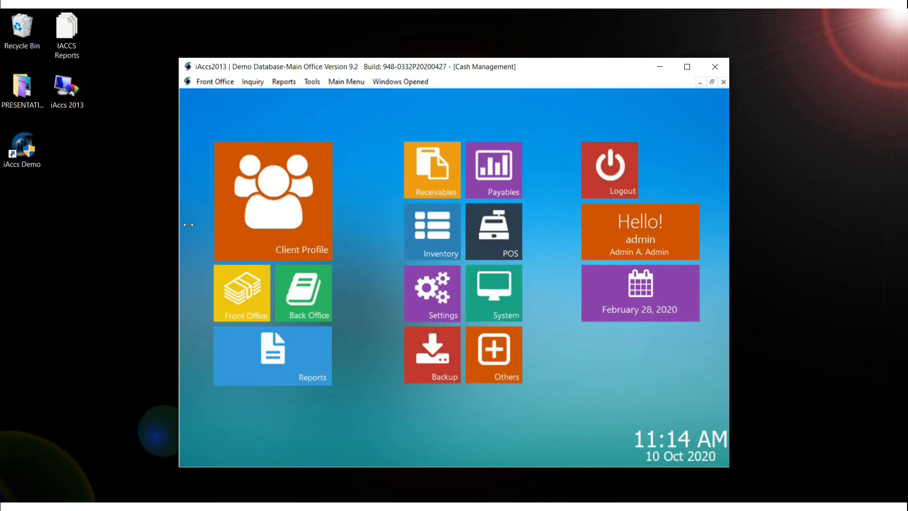
{"action": "left_click", "coordinate": [181, 105]}
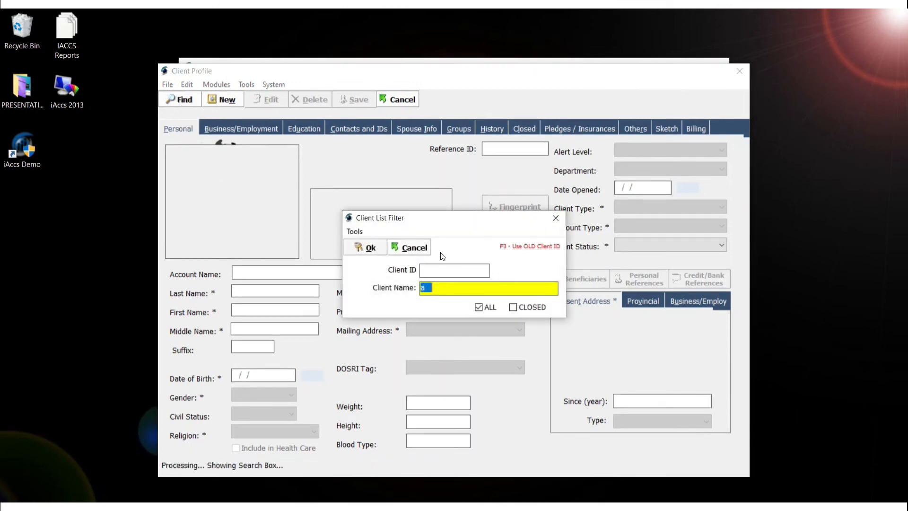
{"action": "left_click", "coordinate": [416, 247]}
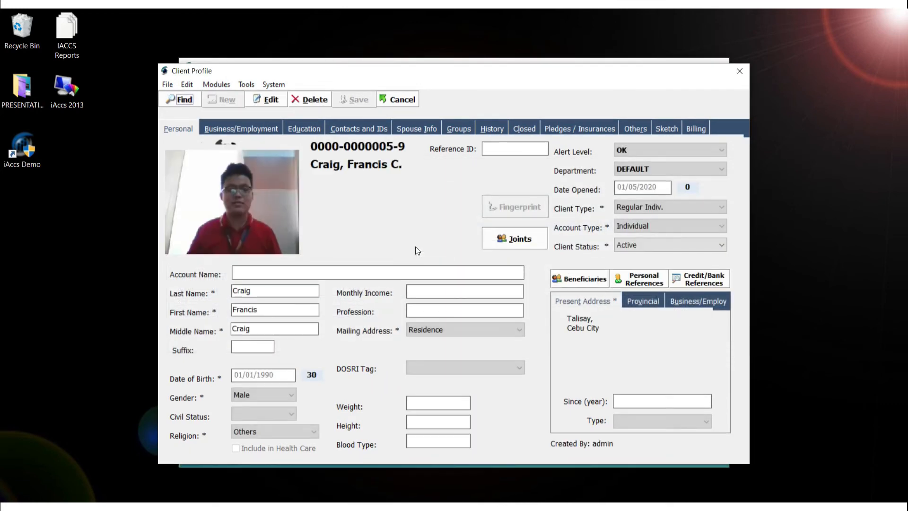
Step: Open the client's subsidiary ledger, view the Regular Loan maturing 08/31/2020, and open its 02/28/2020 cash voucher transaction
{"action": "key", "text": "F5"}
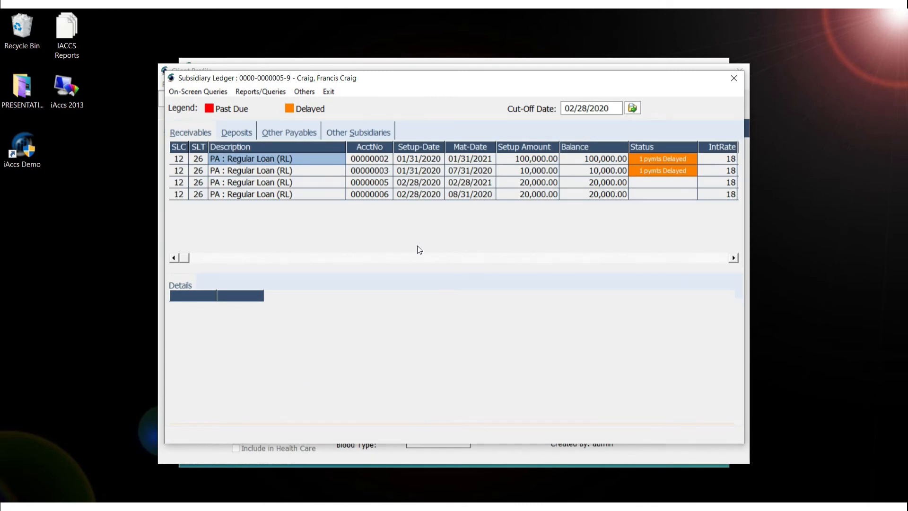
{"action": "left_click", "coordinate": [374, 194]}
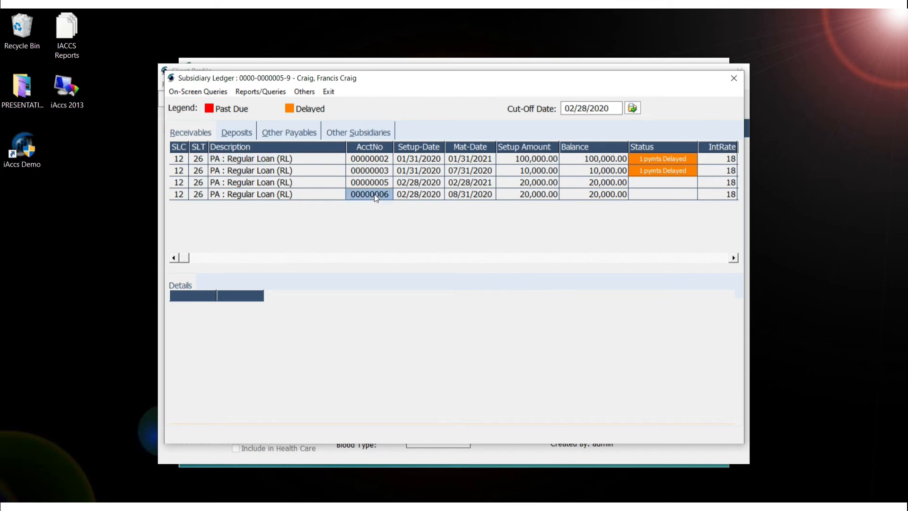
{"action": "double_click", "coordinate": [231, 195]}
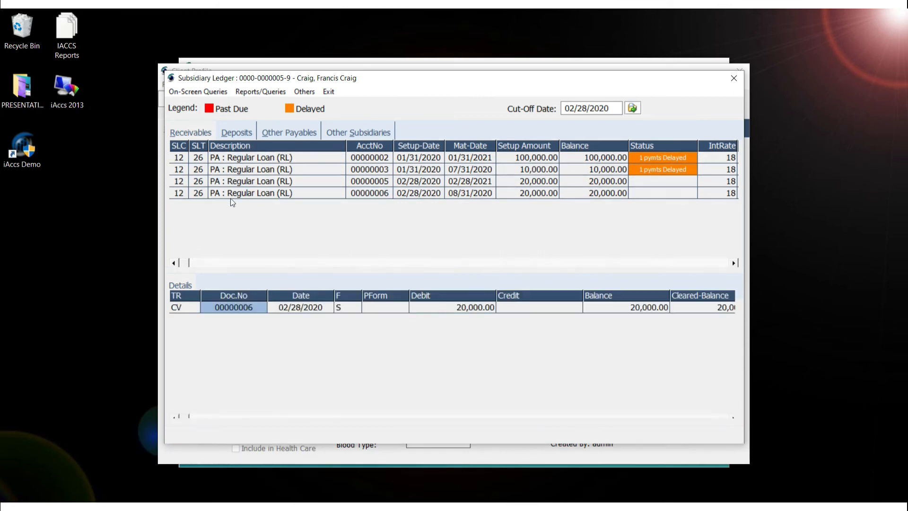
{"action": "left_click", "coordinate": [306, 310]}
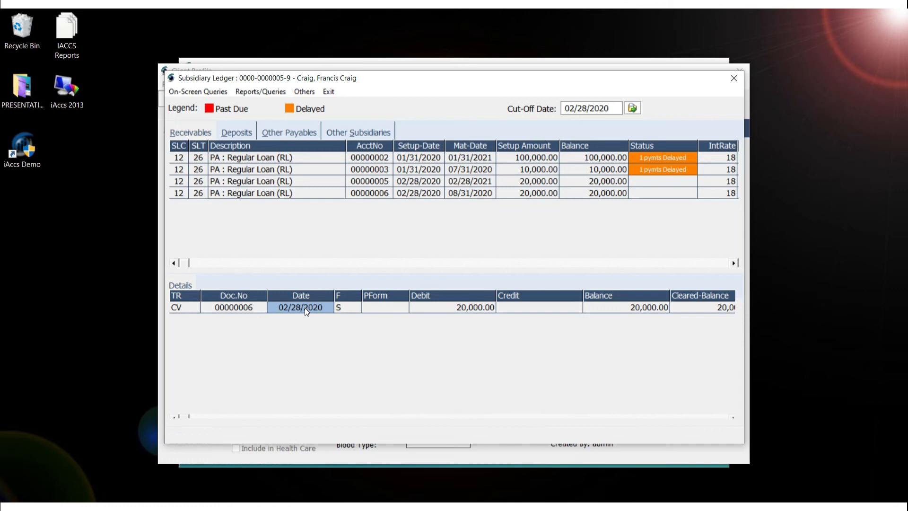
{"action": "double_click", "coordinate": [245, 306]}
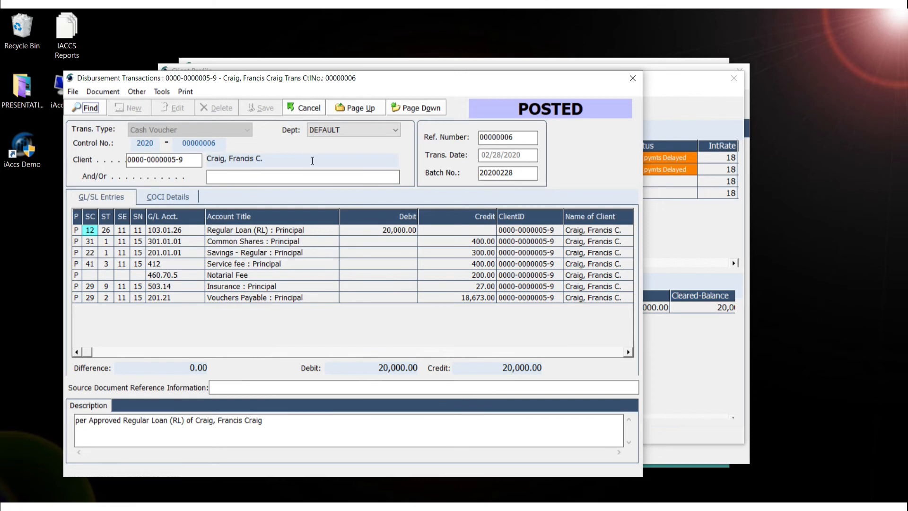
Step: Generate the formatted voucher for the posted disbursement, accepting the preset parameter values with "Sample" as Checked By
{"action": "left_click", "coordinate": [184, 94]}
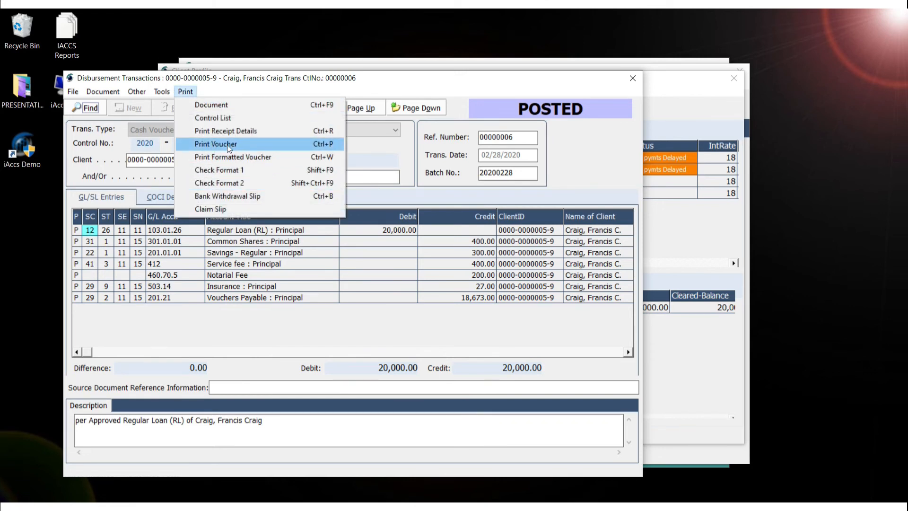
{"action": "left_click", "coordinate": [233, 156]}
{"action": "left_click", "coordinate": [445, 290]}
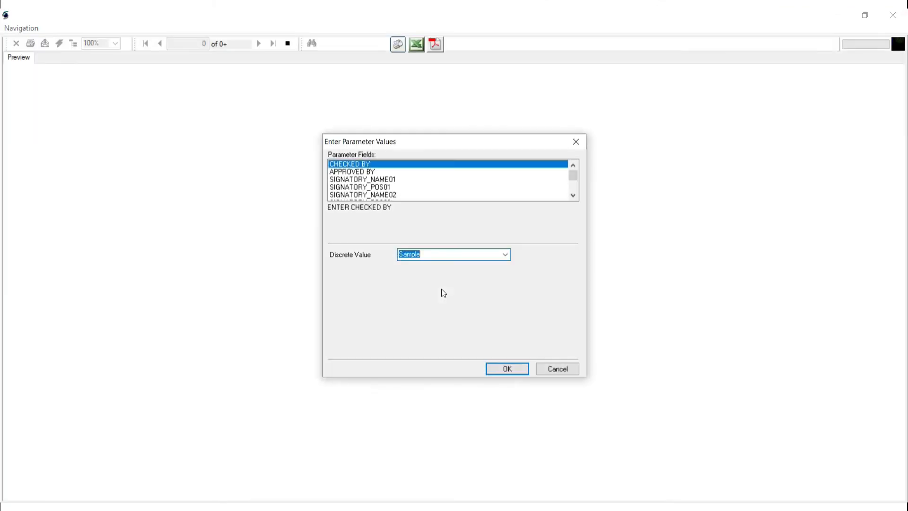
{"action": "key", "text": "Right"}
{"action": "key", "text": "Return"}
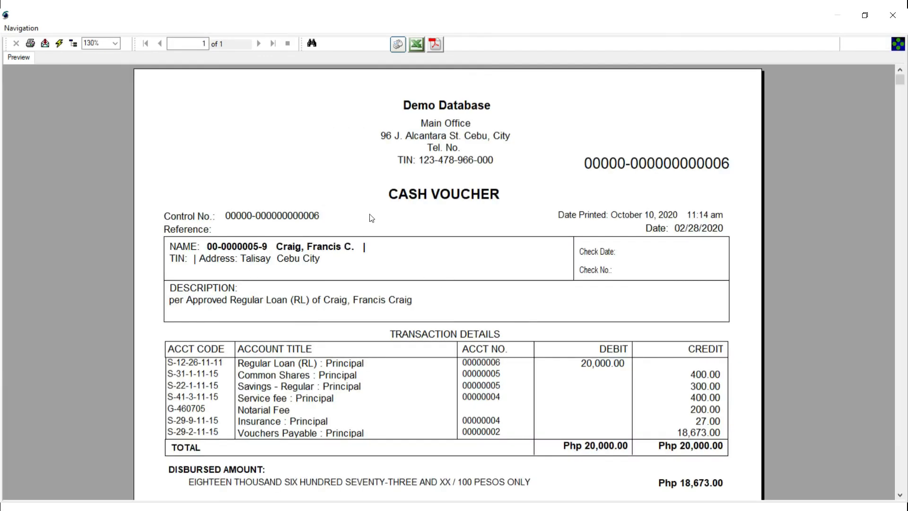
Step: Examine the cash voucher's number, payee, check fields, description, debit and disbursed amount, and close the preview and the disbursement transaction
{"action": "left_click", "coordinate": [702, 170]}
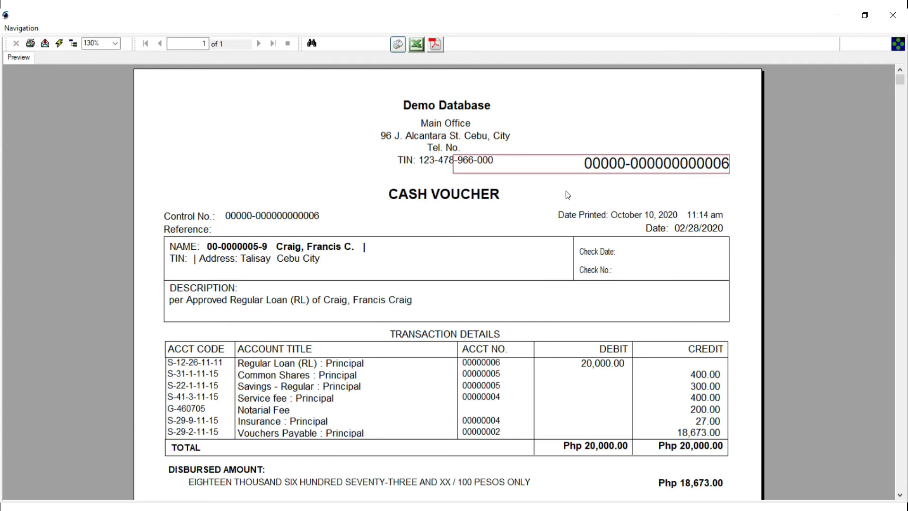
{"action": "left_click", "coordinate": [348, 252]}
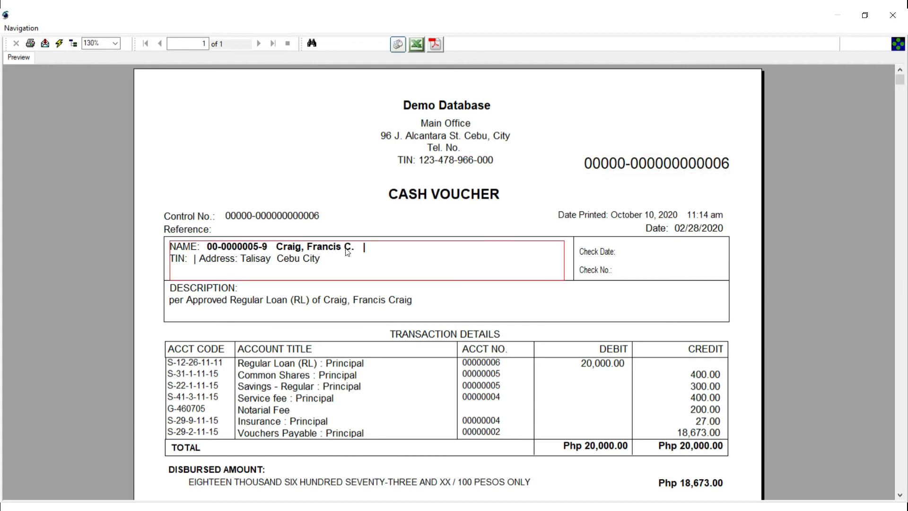
{"action": "left_click", "coordinate": [640, 260]}
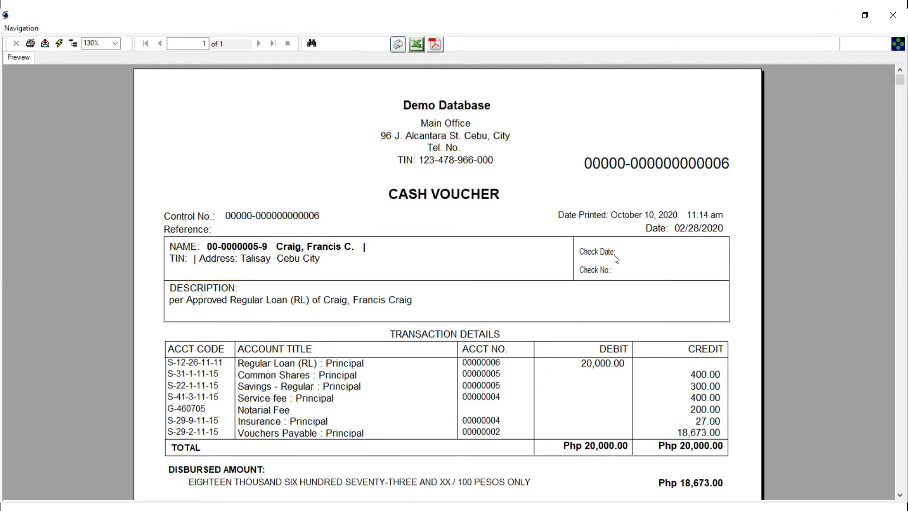
{"action": "left_click", "coordinate": [373, 303]}
{"action": "scroll", "coordinate": [437, 255], "scroll_direction": "down", "scroll_amount": 3}
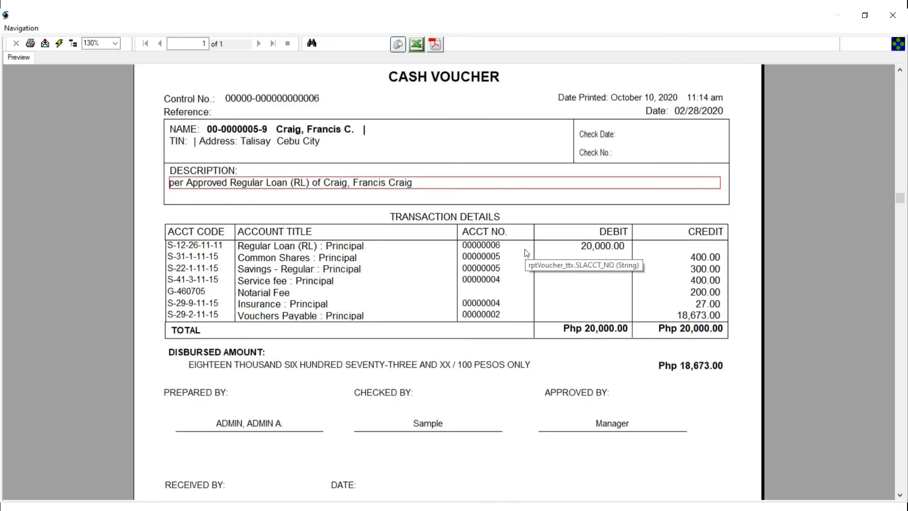
{"action": "left_click", "coordinate": [603, 251]}
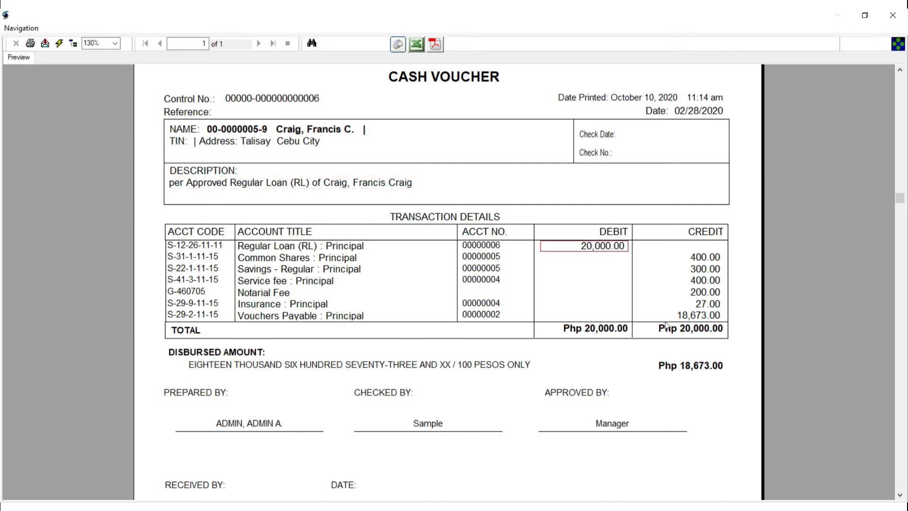
{"action": "scroll", "coordinate": [409, 415], "scroll_direction": "down", "scroll_amount": 3}
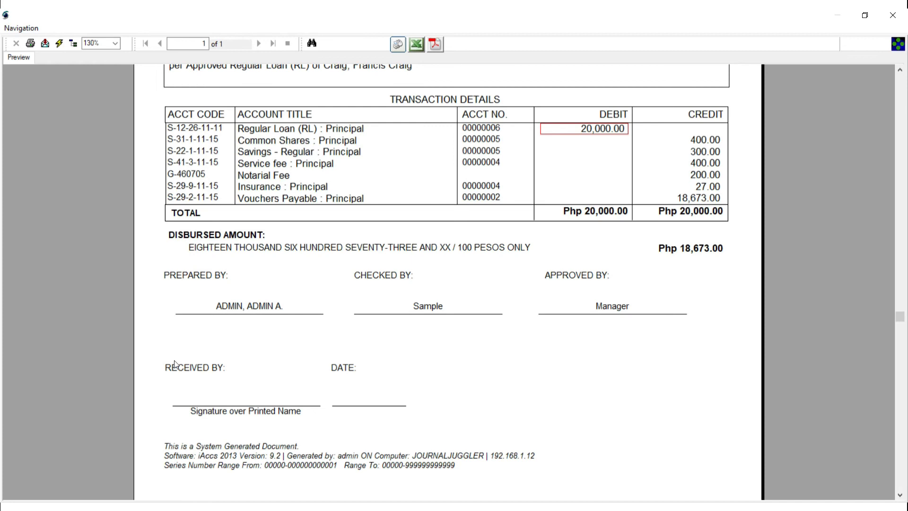
{"action": "left_click", "coordinate": [694, 257]}
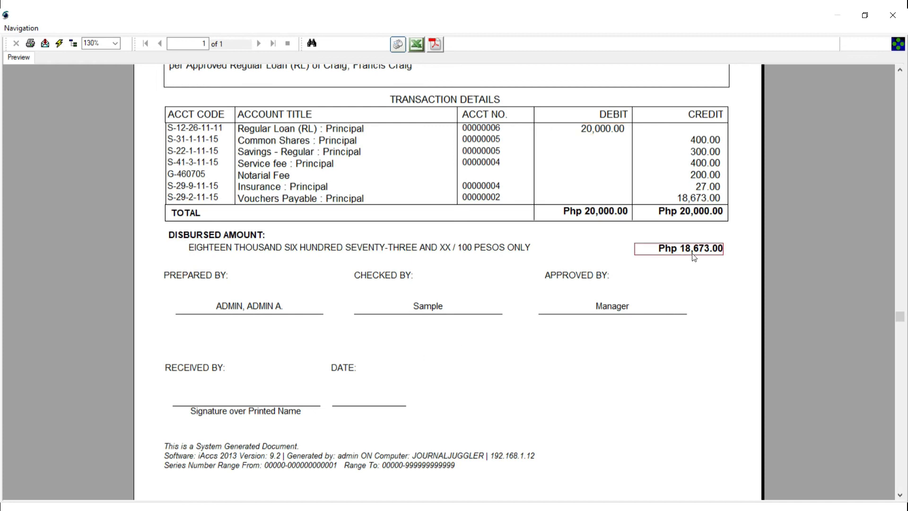
{"action": "left_click", "coordinate": [892, 16]}
{"action": "left_click", "coordinate": [635, 78]}
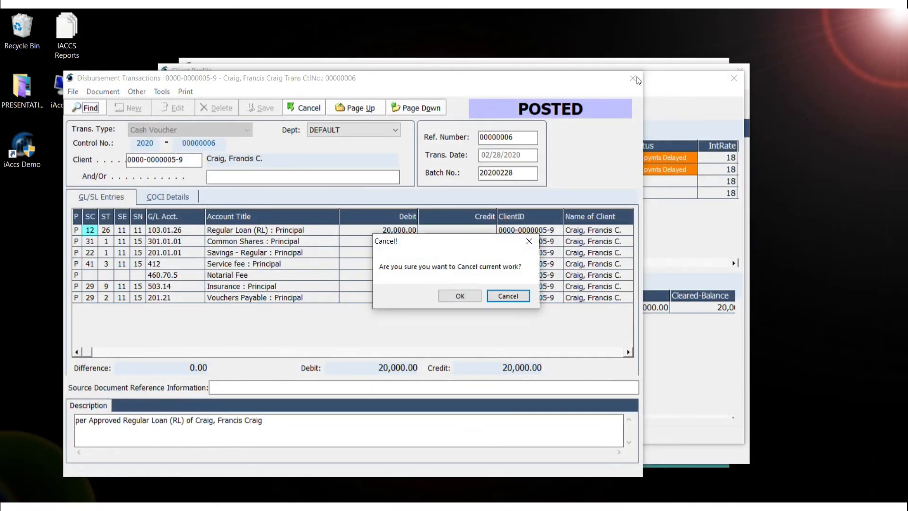
{"action": "key", "text": "Left"}
{"action": "key", "text": "Return"}
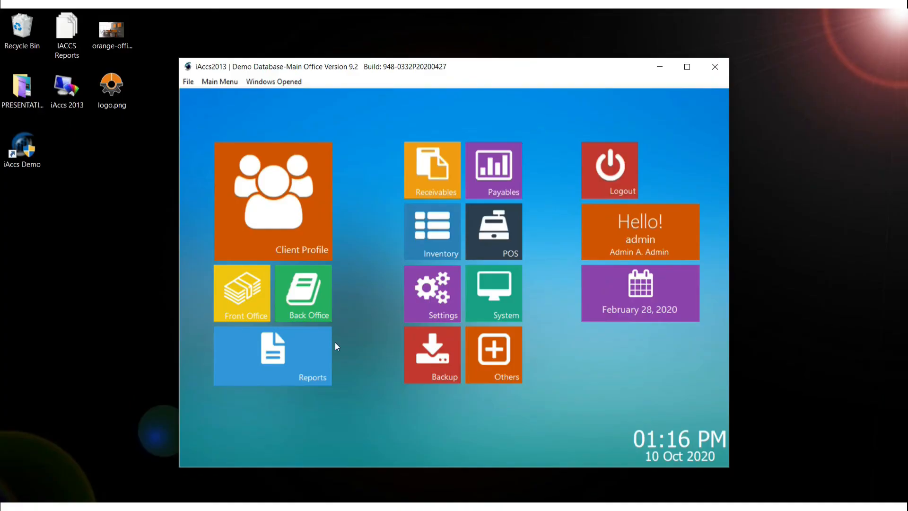
Step: Generate a detailed Balance Sheet report with cut-off date 02/28/2020 using the "This Month | Last Month | TM-LM Variance" layout
{"action": "left_click", "coordinate": [305, 359]}
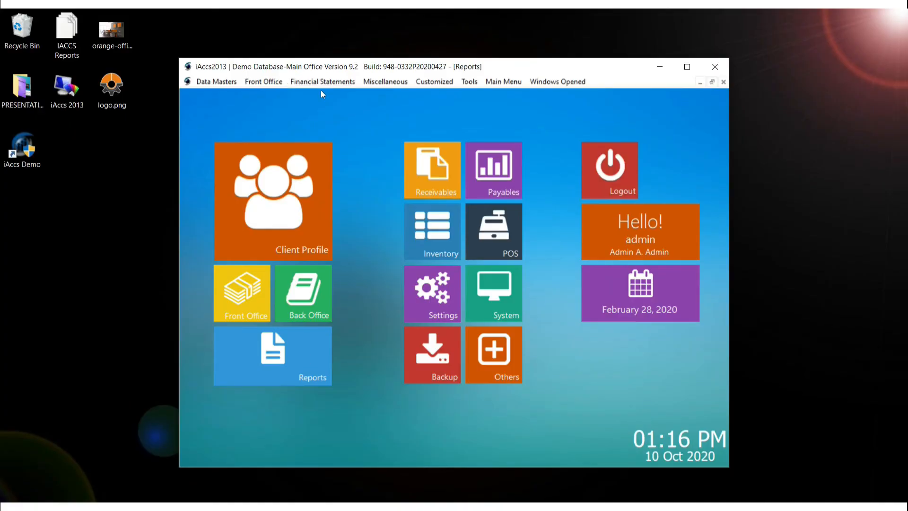
{"action": "left_click", "coordinate": [219, 83]}
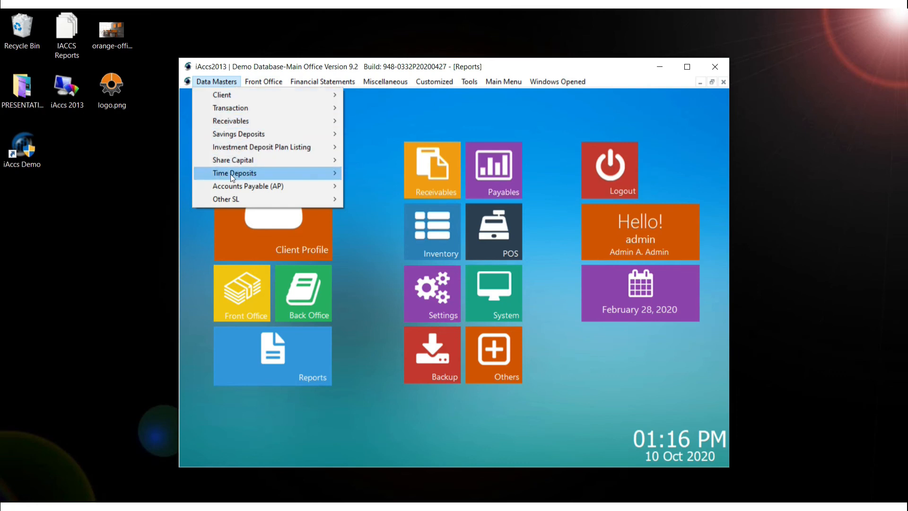
{"action": "mouse_move", "coordinate": [254, 82]}
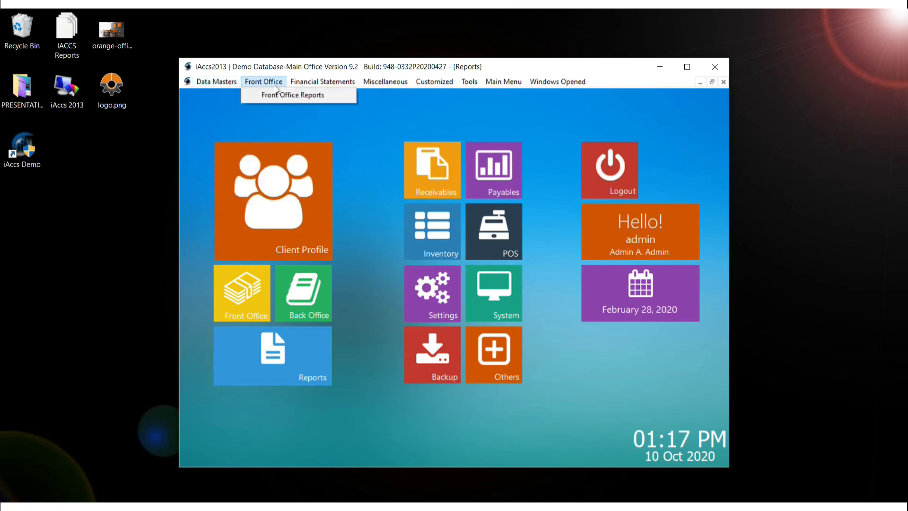
{"action": "mouse_move", "coordinate": [302, 83]}
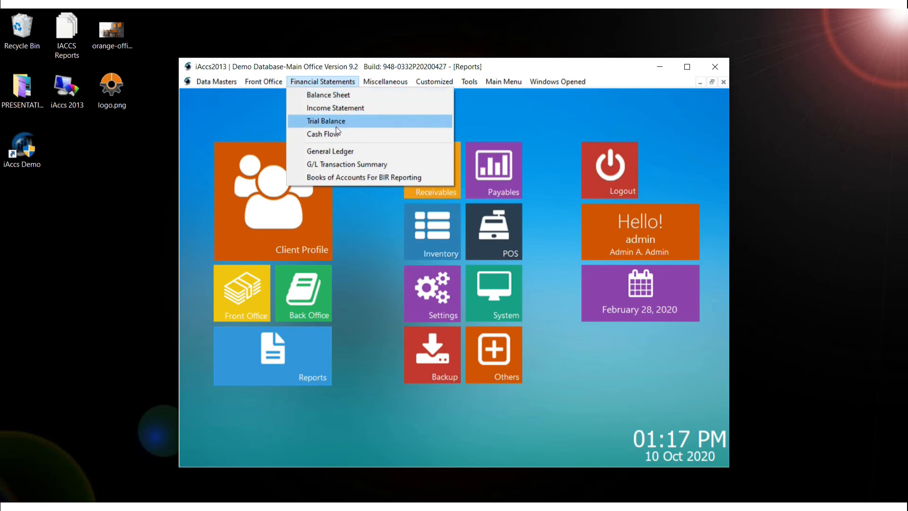
{"action": "left_click", "coordinate": [343, 92]}
{"action": "left_click", "coordinate": [242, 97]}
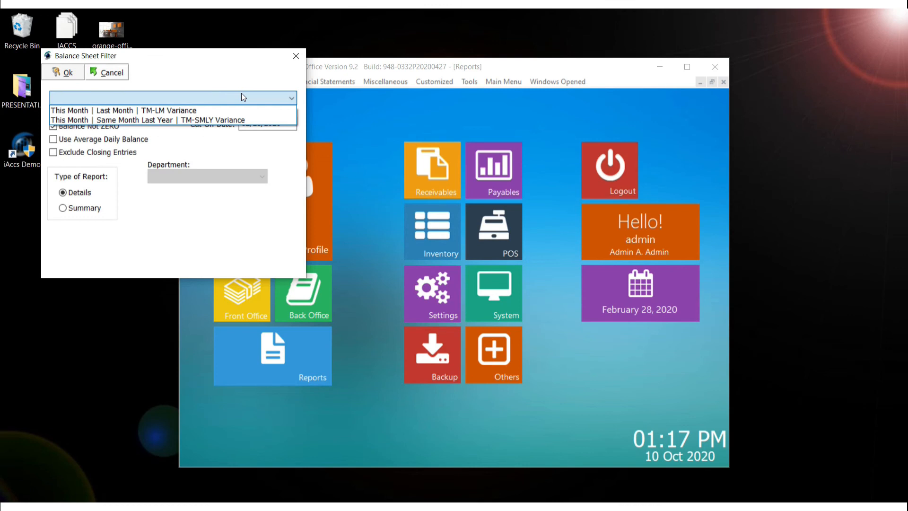
{"action": "left_click", "coordinate": [199, 111]}
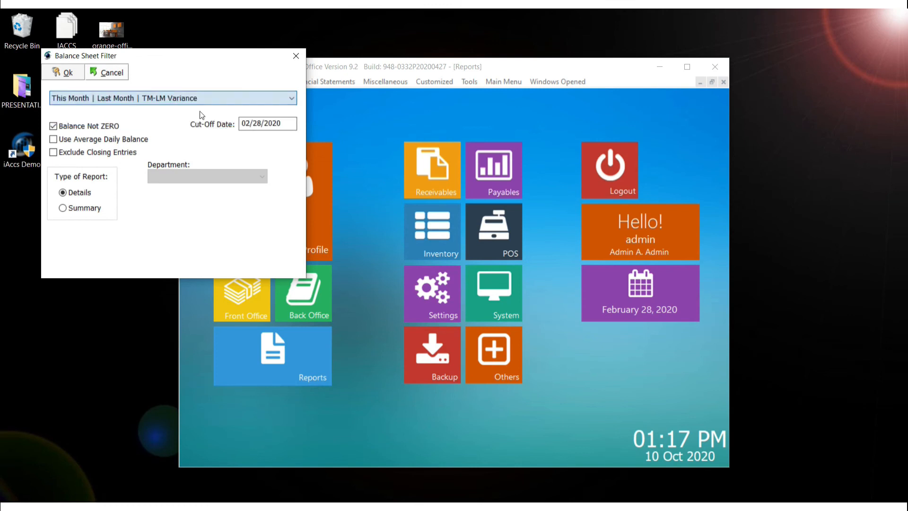
{"action": "left_click", "coordinate": [64, 72]}
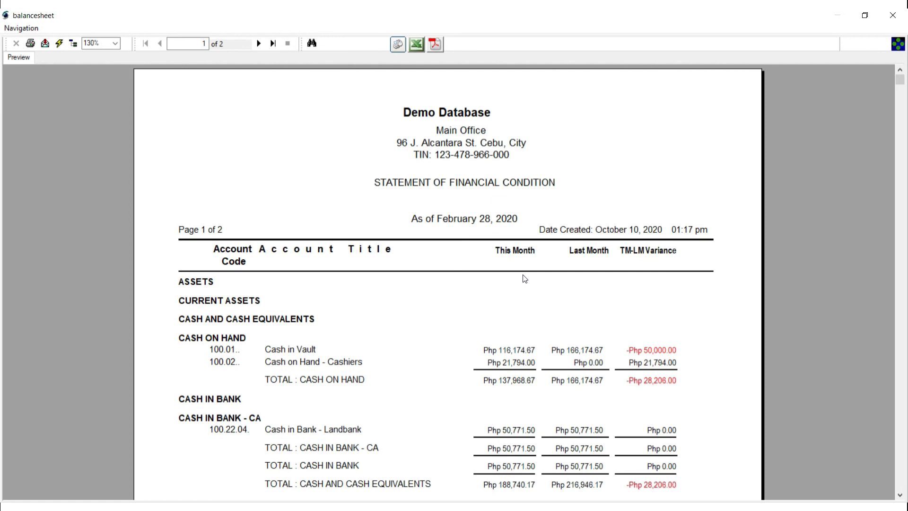
Step: Review the balance sheet through its last page, including liabilities, equity and assets-versus-liabilities variance, and close the report and its filter
{"action": "scroll", "coordinate": [525, 279], "scroll_direction": "down", "scroll_amount": 10}
{"action": "left_click", "coordinate": [273, 44]}
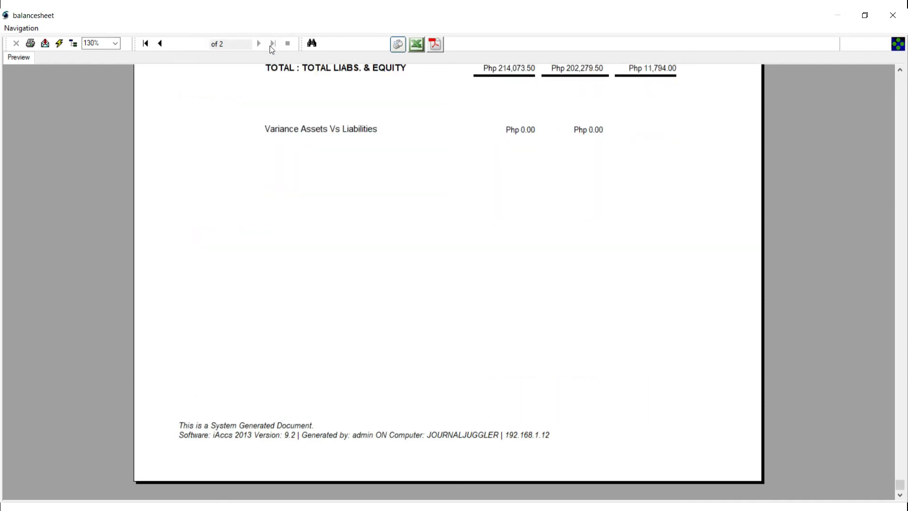
{"action": "scroll", "coordinate": [374, 244], "scroll_direction": "up", "scroll_amount": 5}
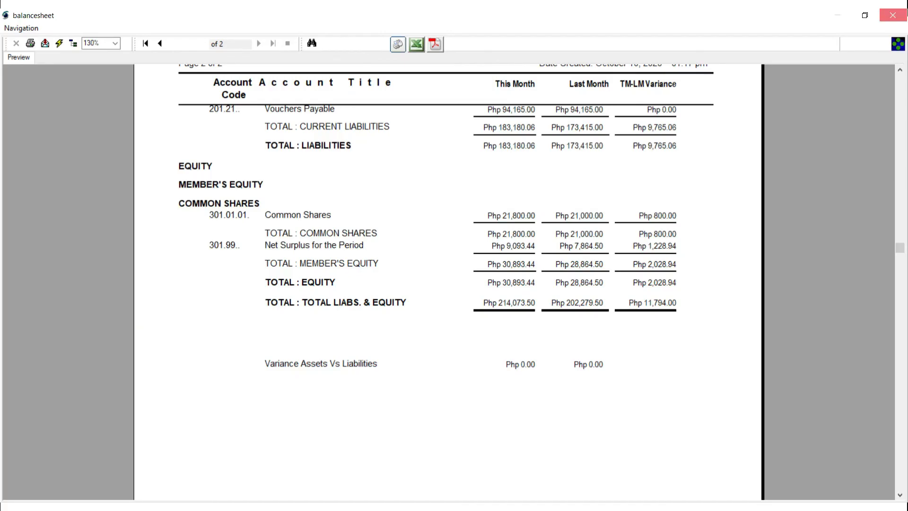
{"action": "left_click", "coordinate": [893, 15]}
{"action": "left_click", "coordinate": [296, 57]}
Step: Generate a detailed Income Statement with cut-off date 02/28/2020 using the "This Month | Last Month | TM-LM Variance | YTD This Month" layout
{"action": "left_click", "coordinate": [303, 81]}
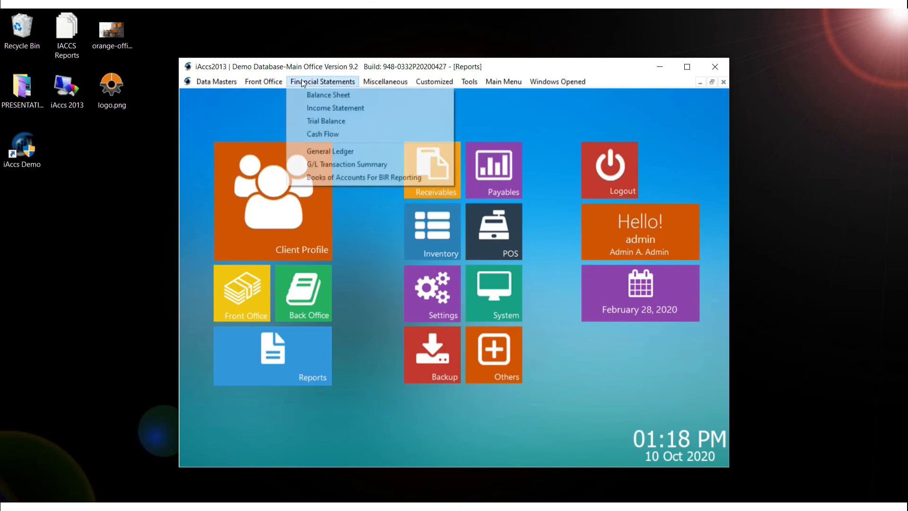
{"action": "left_click", "coordinate": [306, 108]}
{"action": "left_click", "coordinate": [289, 98]}
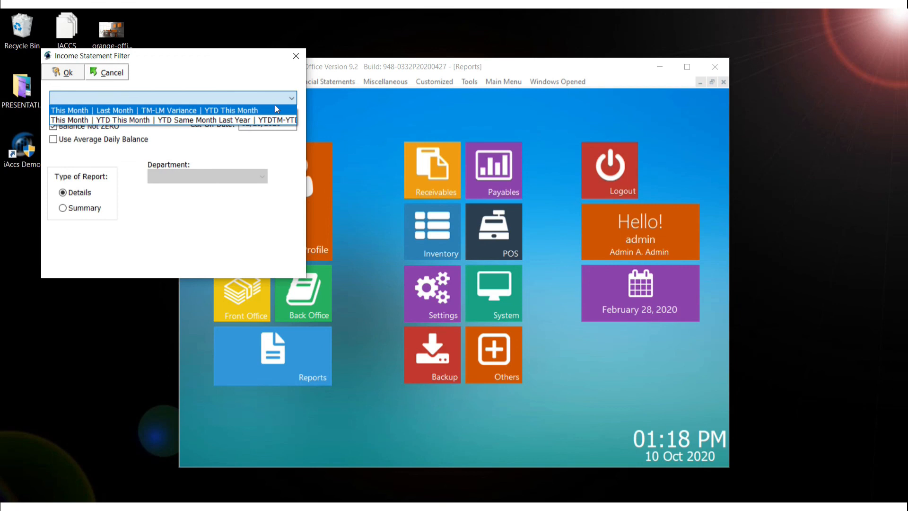
{"action": "left_click", "coordinate": [277, 110]}
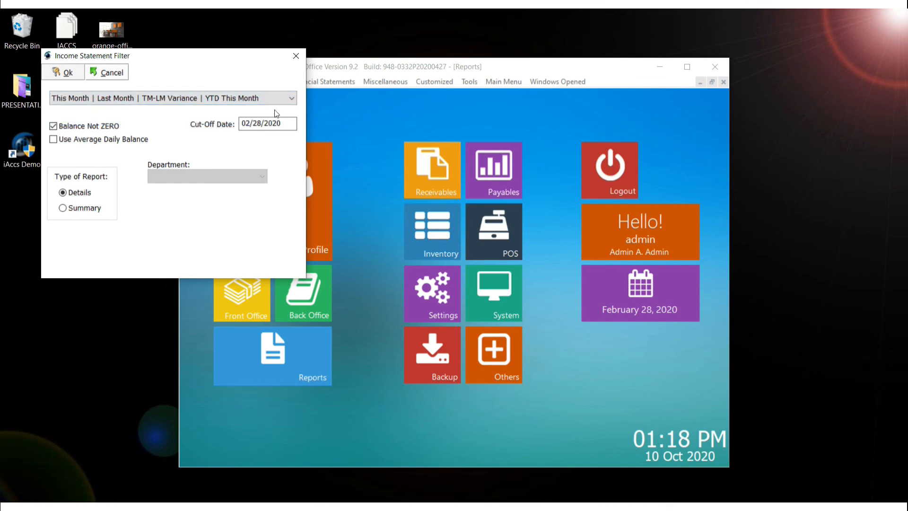
{"action": "left_click", "coordinate": [62, 72]}
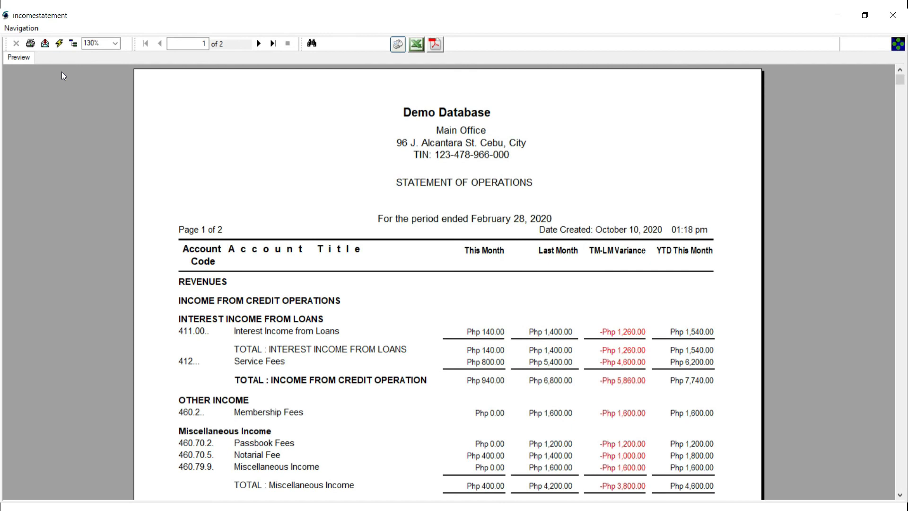
Step: Examine the net surplus before other items in each column of the income statement, and close the report and its filter
{"action": "scroll", "coordinate": [64, 76], "scroll_direction": "down", "scroll_amount": 5}
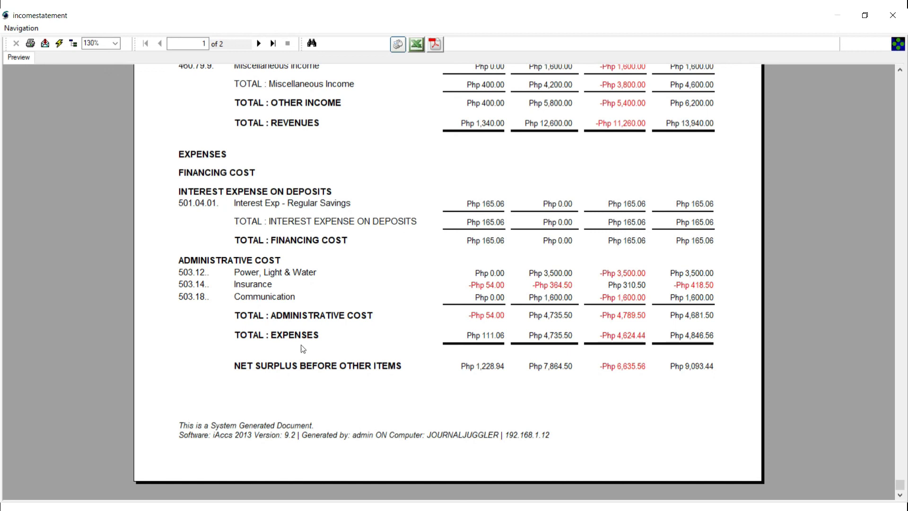
{"action": "left_click", "coordinate": [325, 372]}
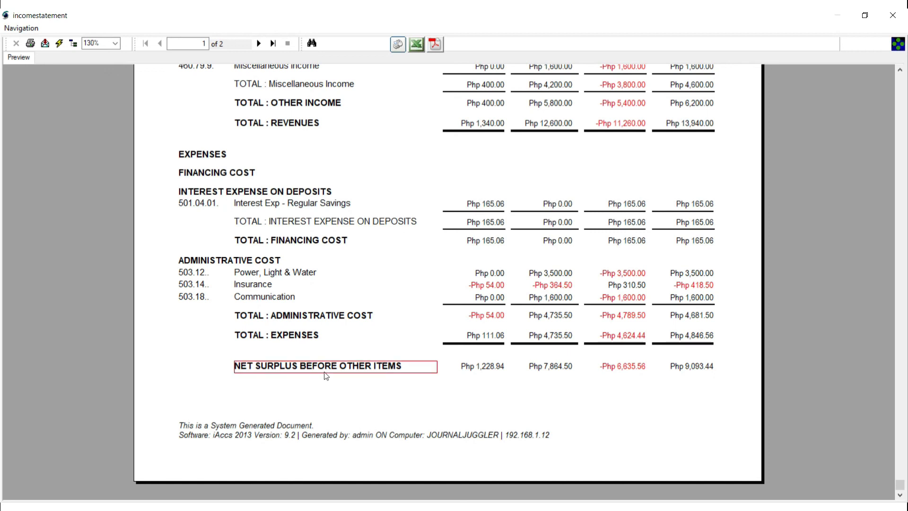
{"action": "left_click", "coordinate": [708, 369]}
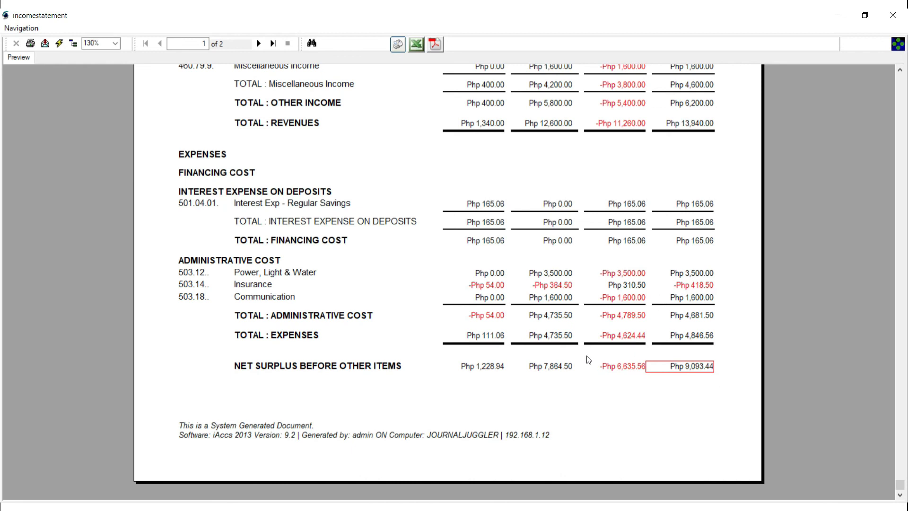
{"action": "left_click", "coordinate": [481, 369]}
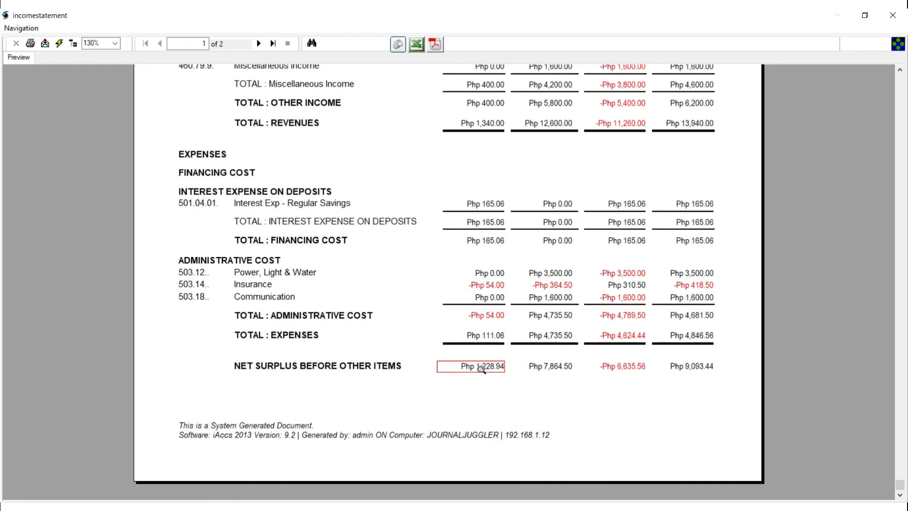
{"action": "left_click", "coordinate": [549, 368]}
{"action": "left_click", "coordinate": [625, 370]}
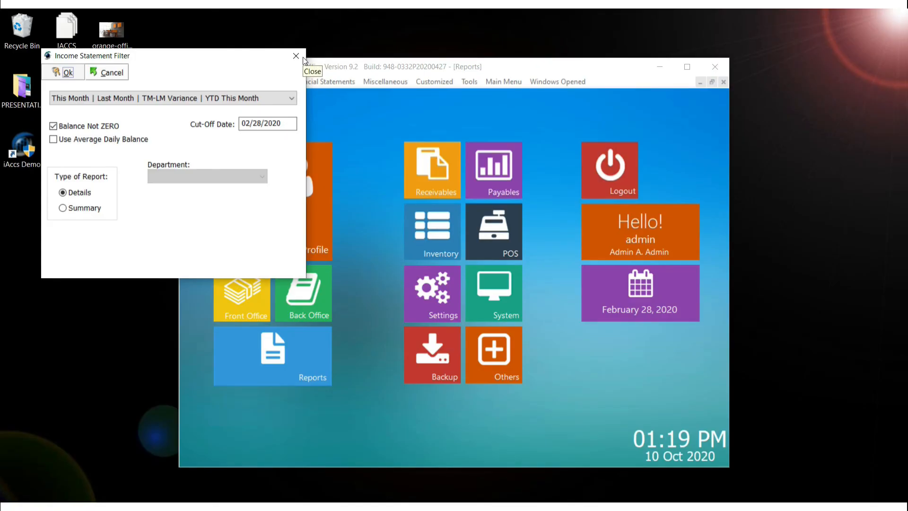
{"action": "left_click", "coordinate": [297, 55]}
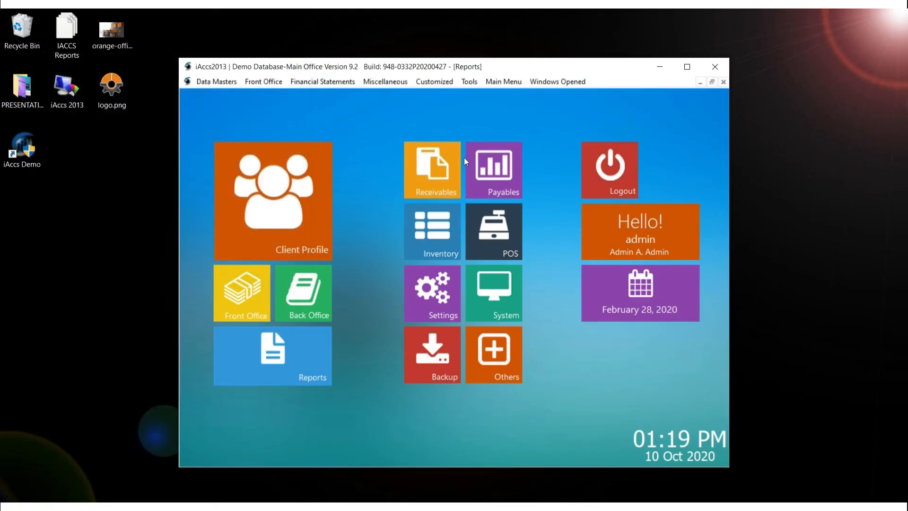